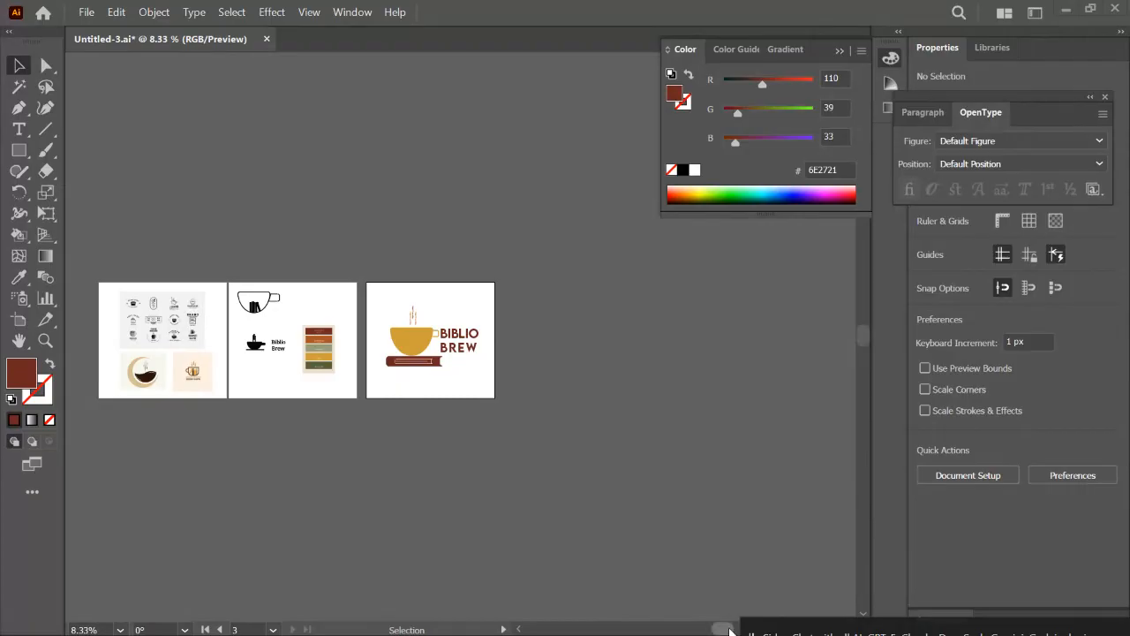
pyautogui.moveTo(728, 628); pyautogui.dragTo(717, 629)
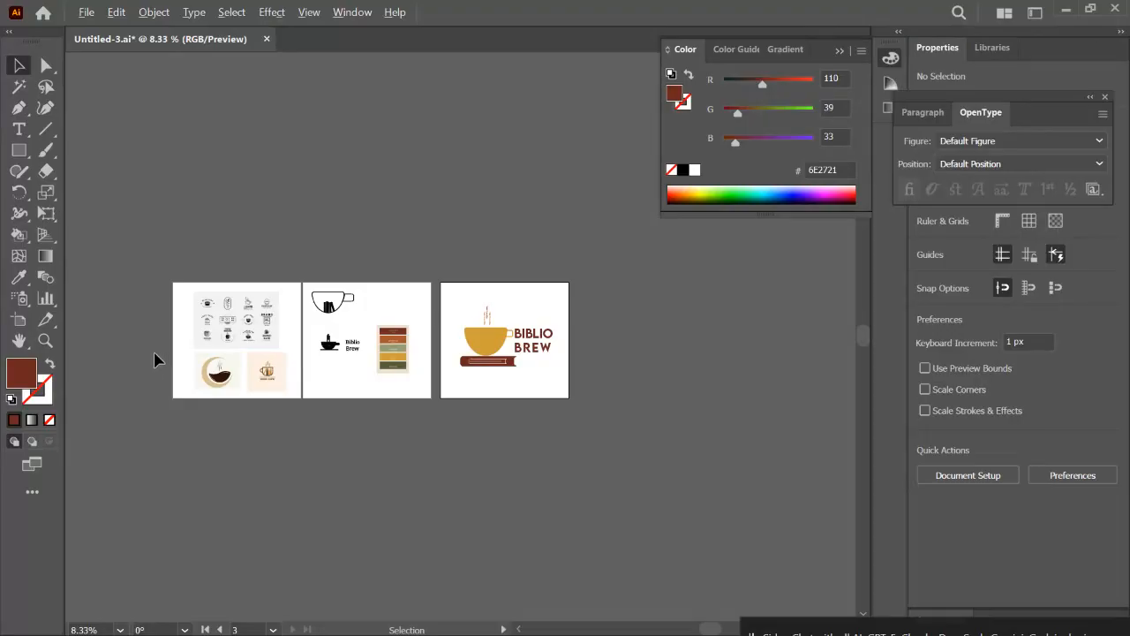
pyautogui.scroll(4, 153, 359)
pyautogui.scroll(1, 294, 386)
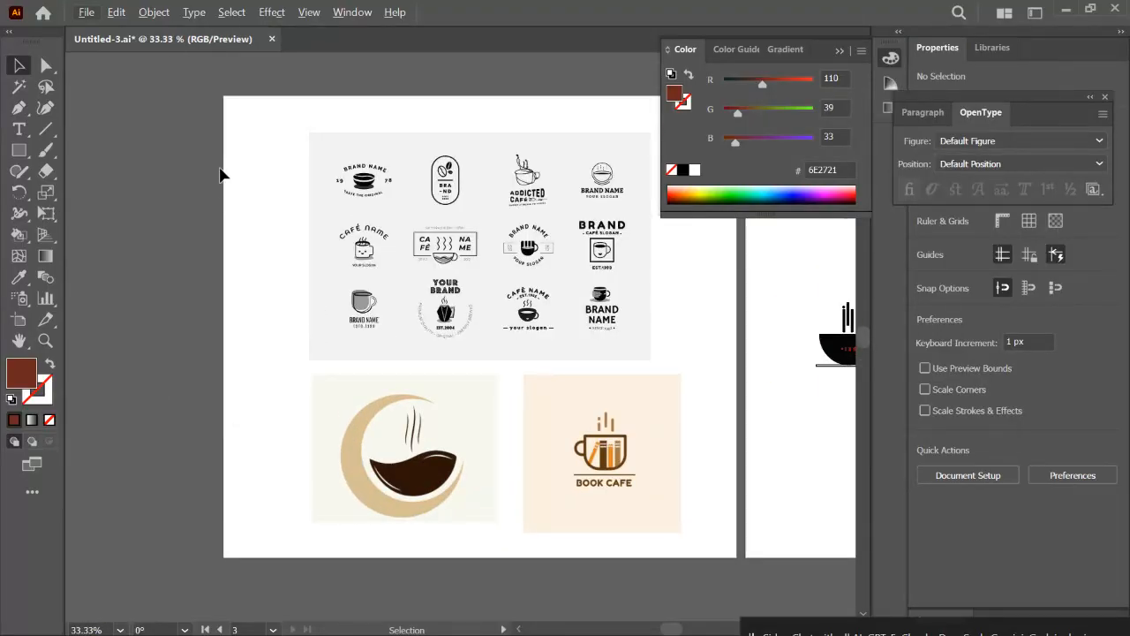
pyautogui.moveTo(247, 95); pyautogui.dragTo(813, 563)
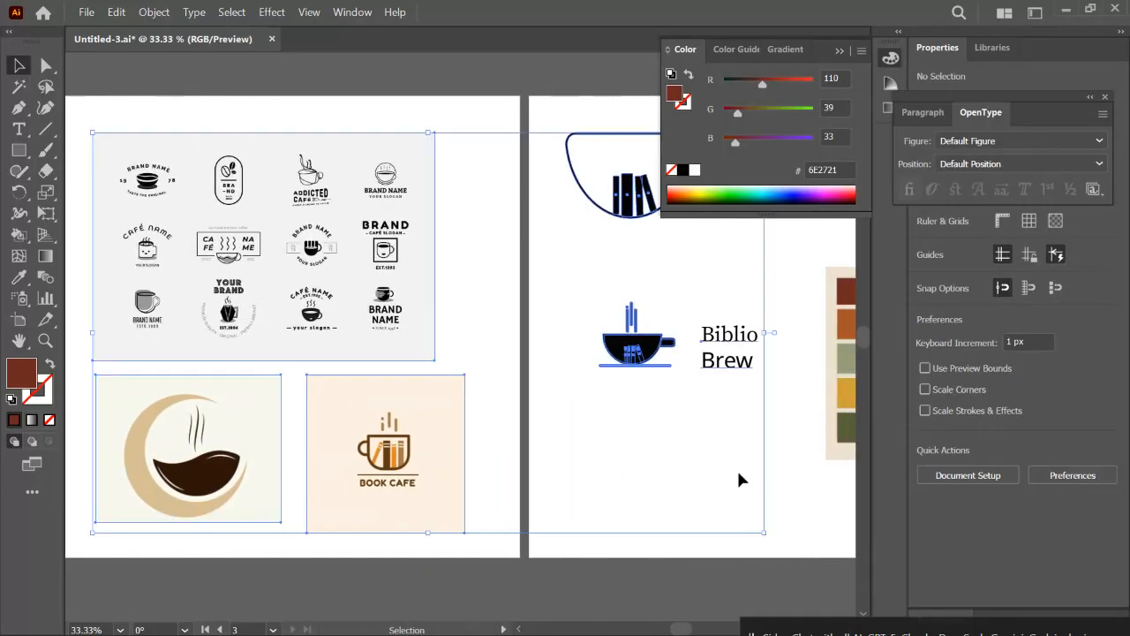
pyautogui.click(792, 433)
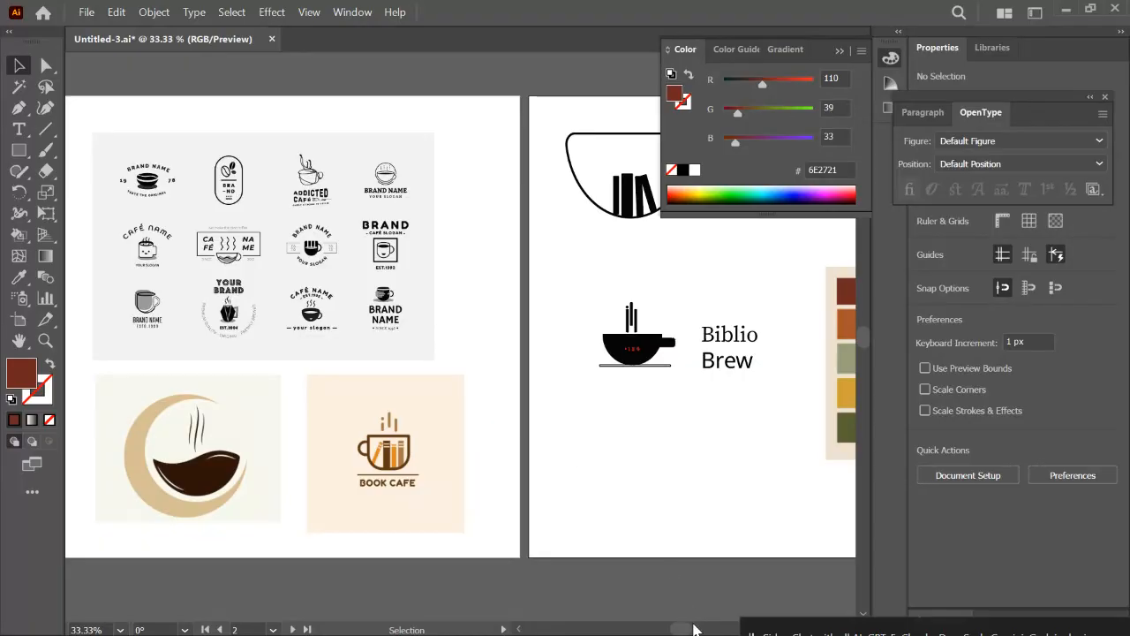
# Duplicate the finished logo artboard beside the original with the Artboard tool, then delete the copied logo artwork from the new artboard
pyautogui.moveTo(687, 629); pyautogui.dragTo(749, 632)
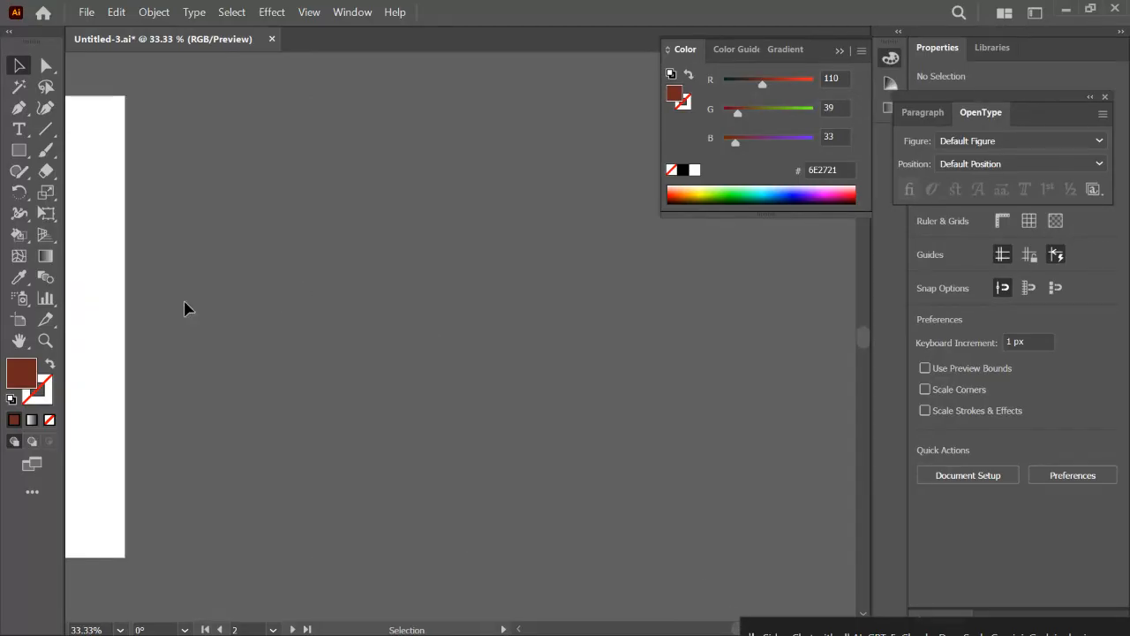
pyautogui.click(19, 319)
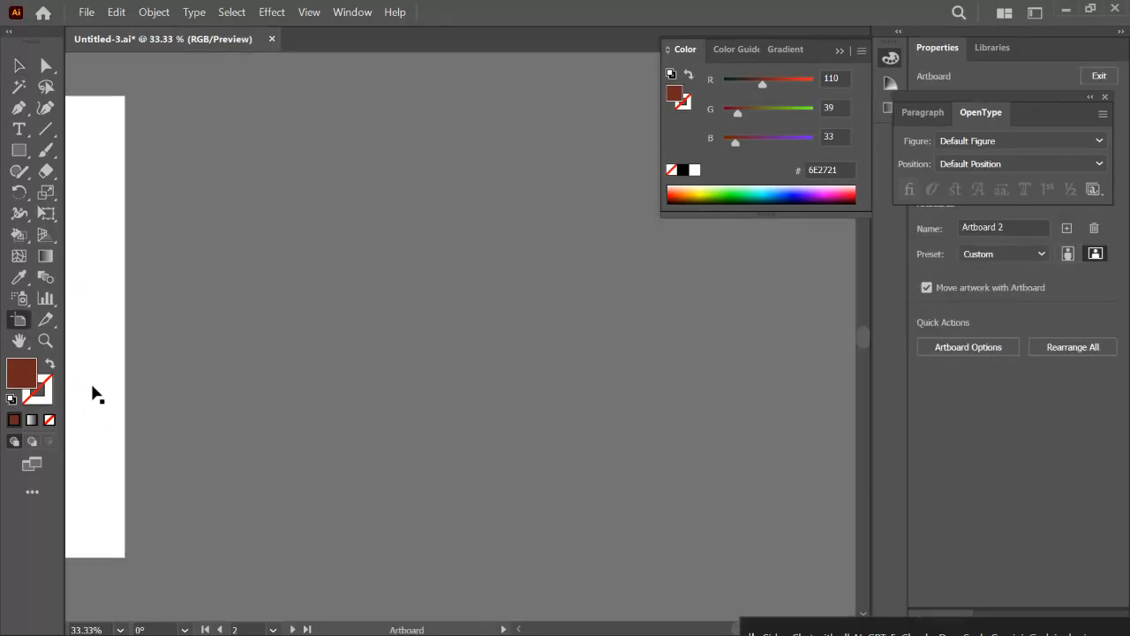
pyautogui.click(103, 376)
pyautogui.moveTo(103, 380); pyautogui.dragTo(638, 380)
pyautogui.click(19, 64)
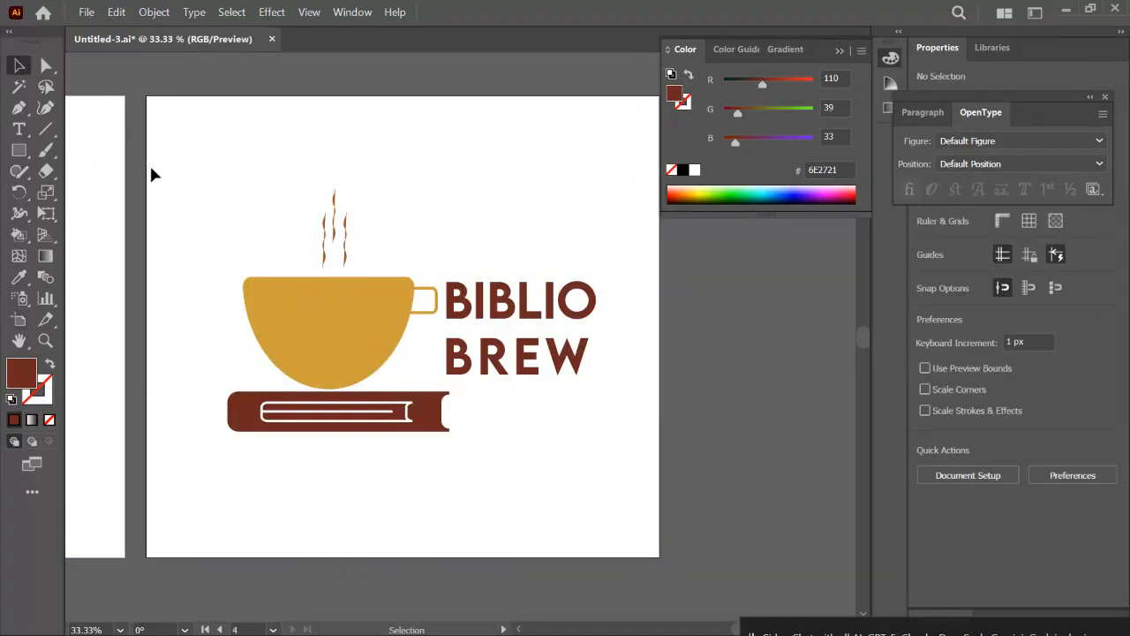
pyautogui.moveTo(153, 166); pyautogui.dragTo(651, 520)
pyautogui.press('Delete')
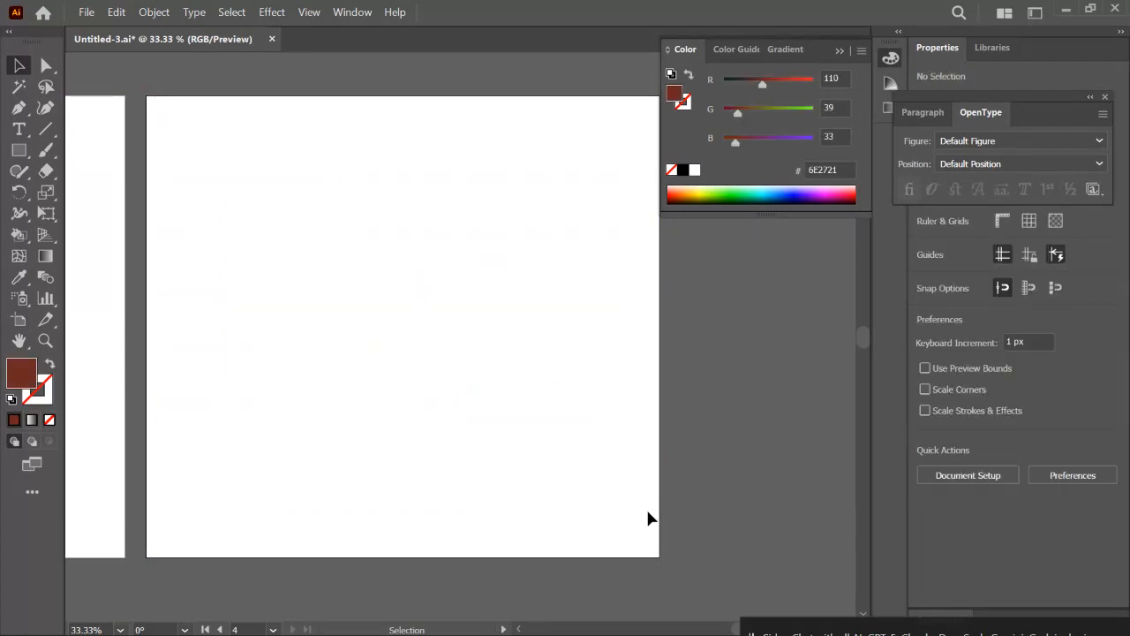
# Draw a large circle with the Ellipse tool around the middle of the empty artboard
pyautogui.click(19, 155)
pyautogui.click(89, 194)
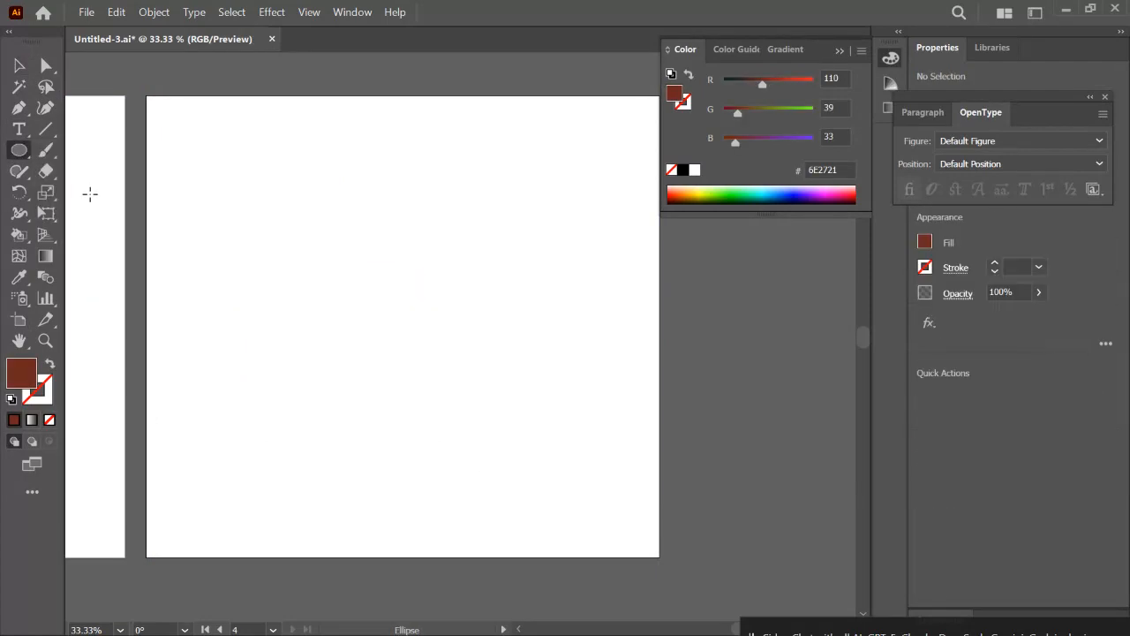
pyautogui.moveTo(270, 224); pyautogui.dragTo(517, 470)
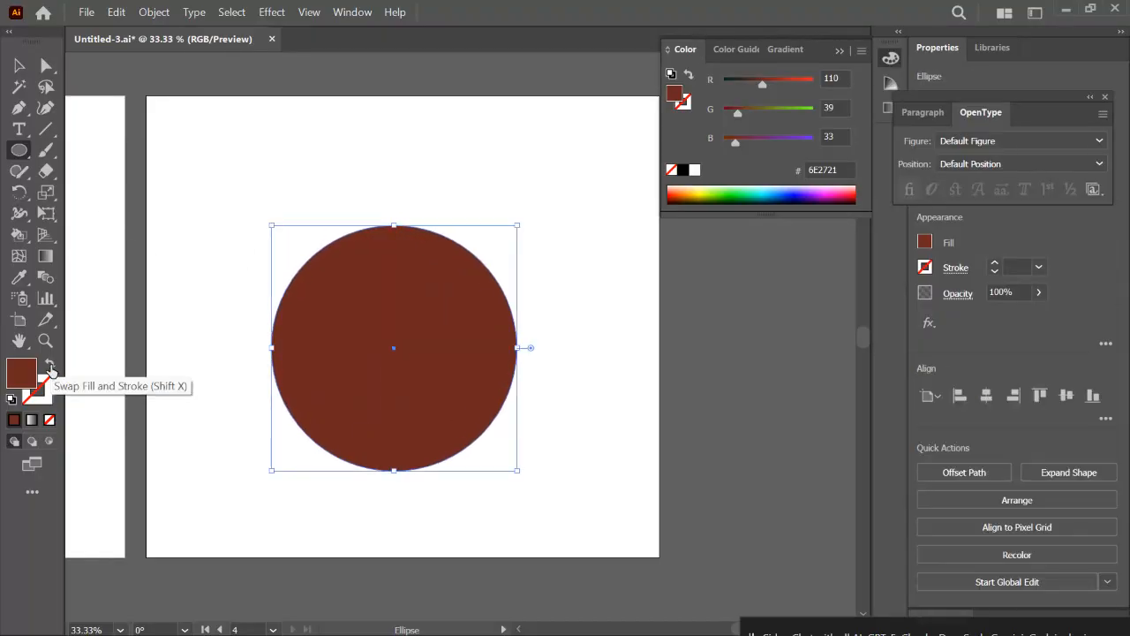
# Give the circle no fill and a near-black 020202 stroke with a 2 pt weight
pyautogui.click(51, 367)
pyautogui.doubleClick(37, 390)
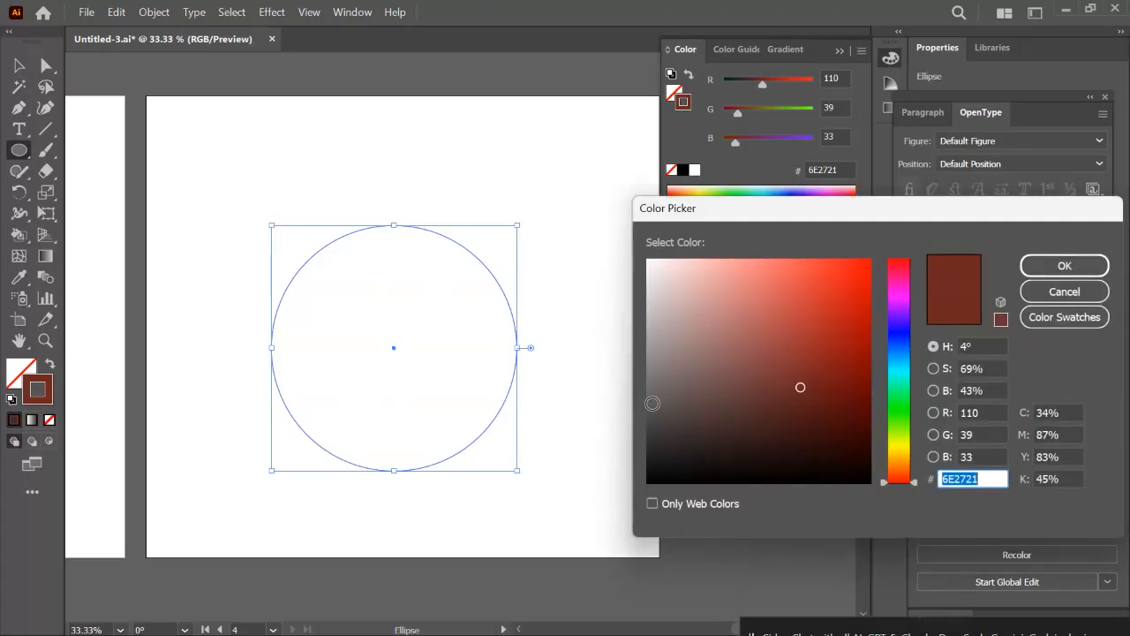
pyautogui.moveTo(664, 437); pyautogui.dragTo(651, 480)
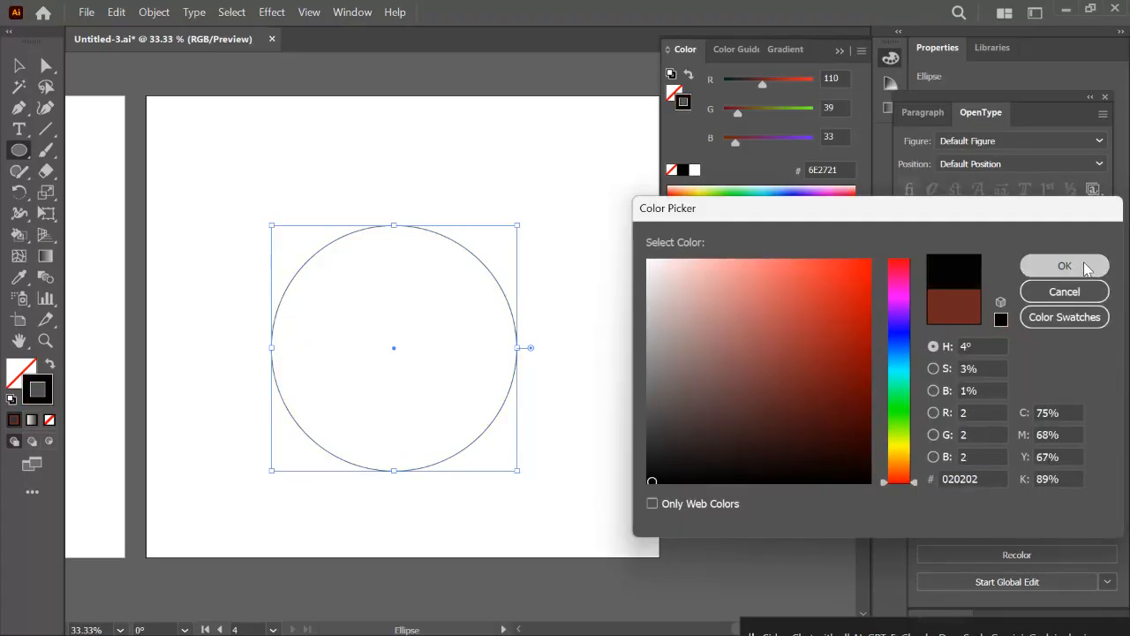
pyautogui.click(1067, 265)
pyautogui.click(993, 263)
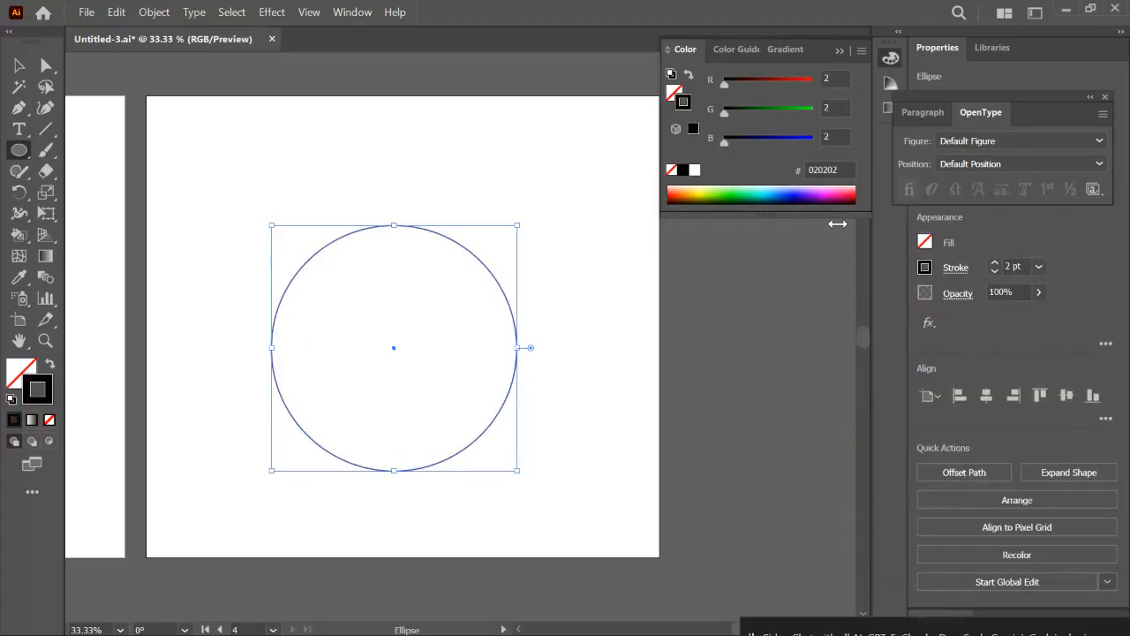
pyautogui.click(478, 177)
pyautogui.click(602, 356)
pyautogui.press('v')
pyautogui.click(310, 135)
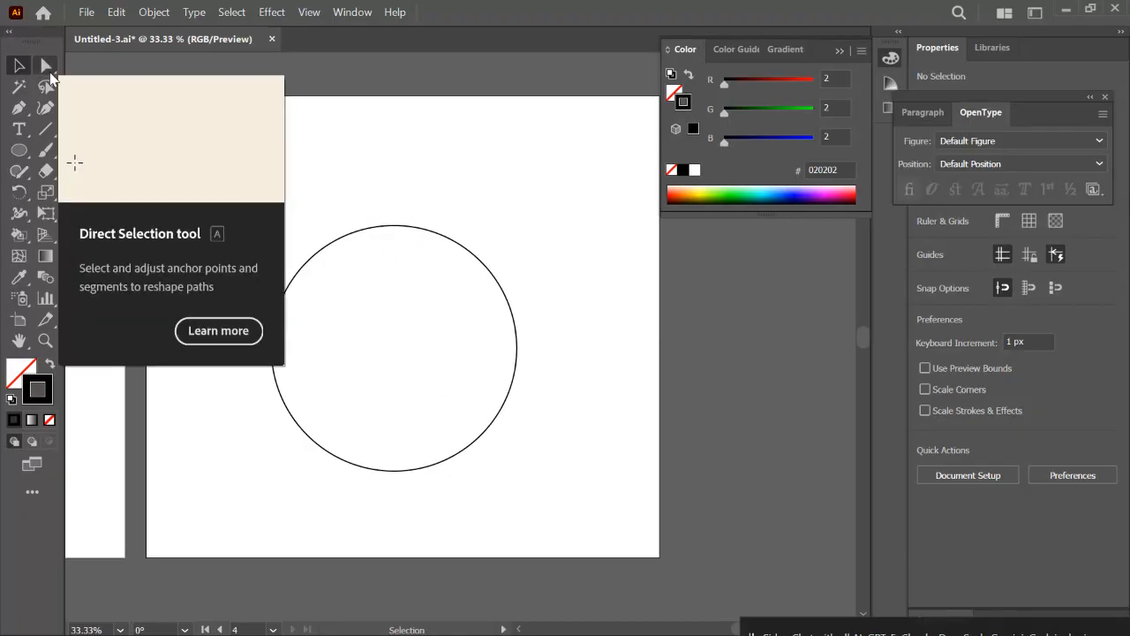
# Delete the circle's top anchor point and join the open ends into a closed half-circle cup shape
pyautogui.press('a')
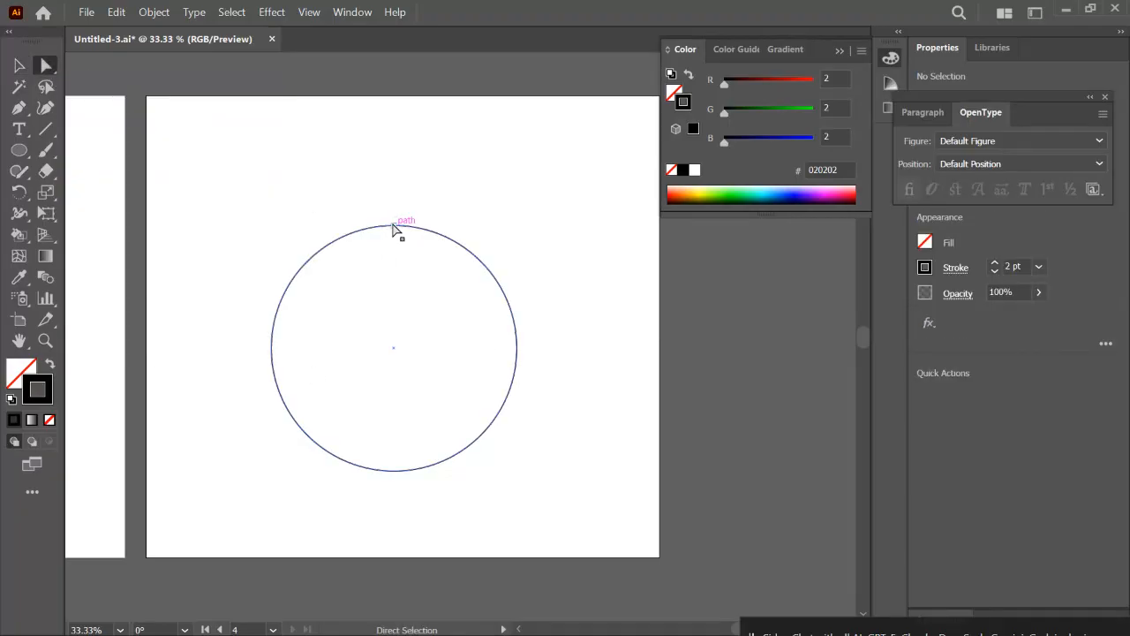
pyautogui.click(394, 226)
pyautogui.press('Delete')
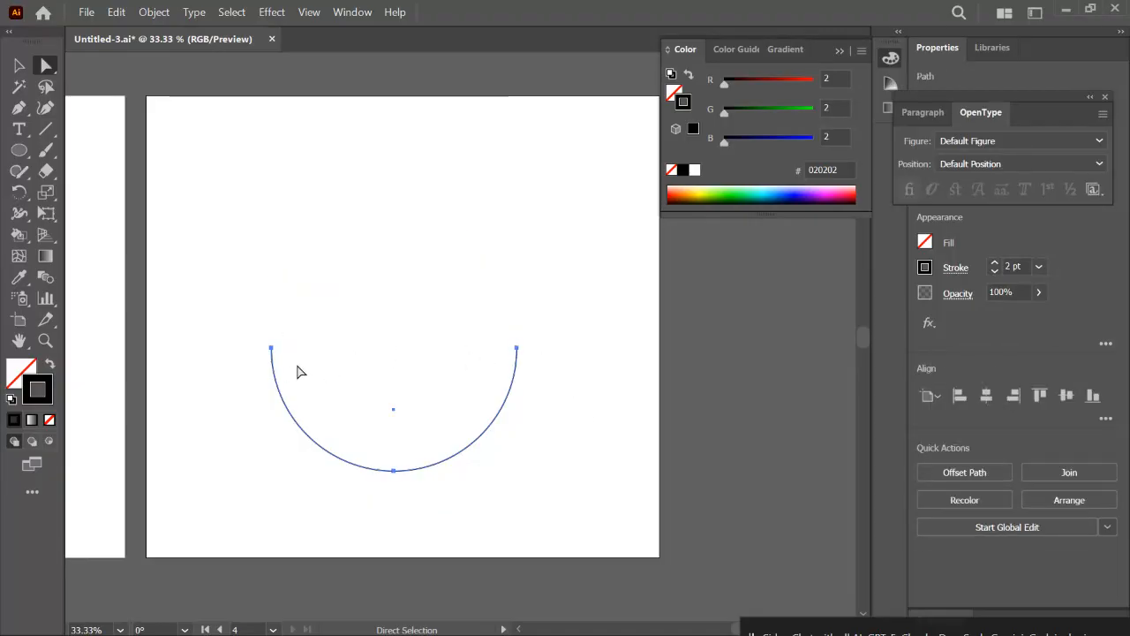
pyautogui.press('v')
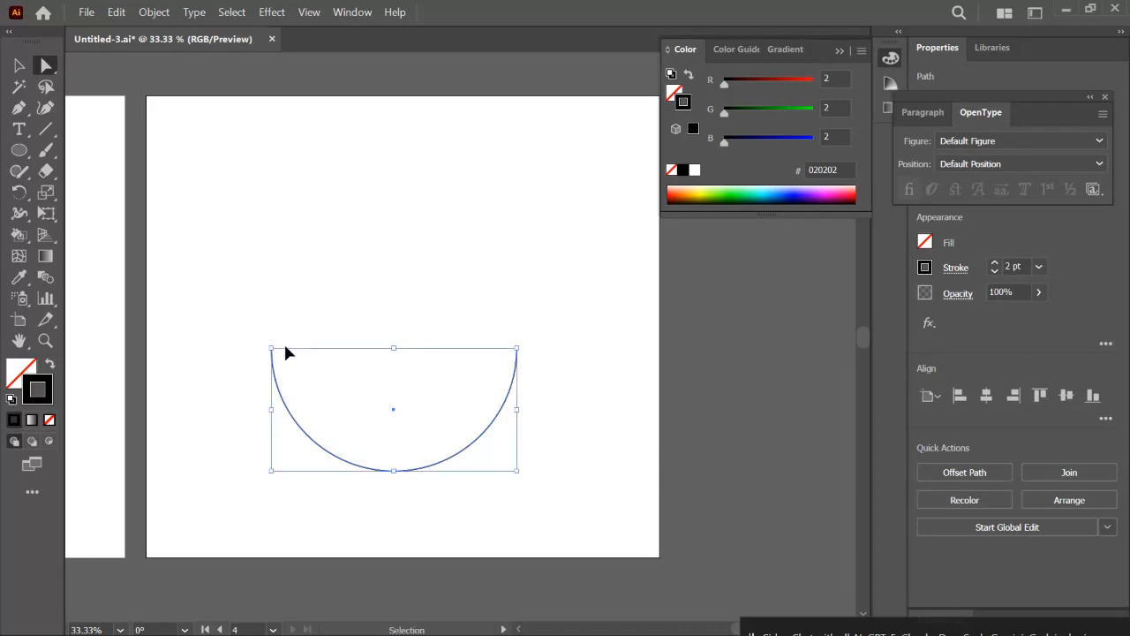
pyautogui.hotkey('ctrl', 'j')
pyautogui.press('a')
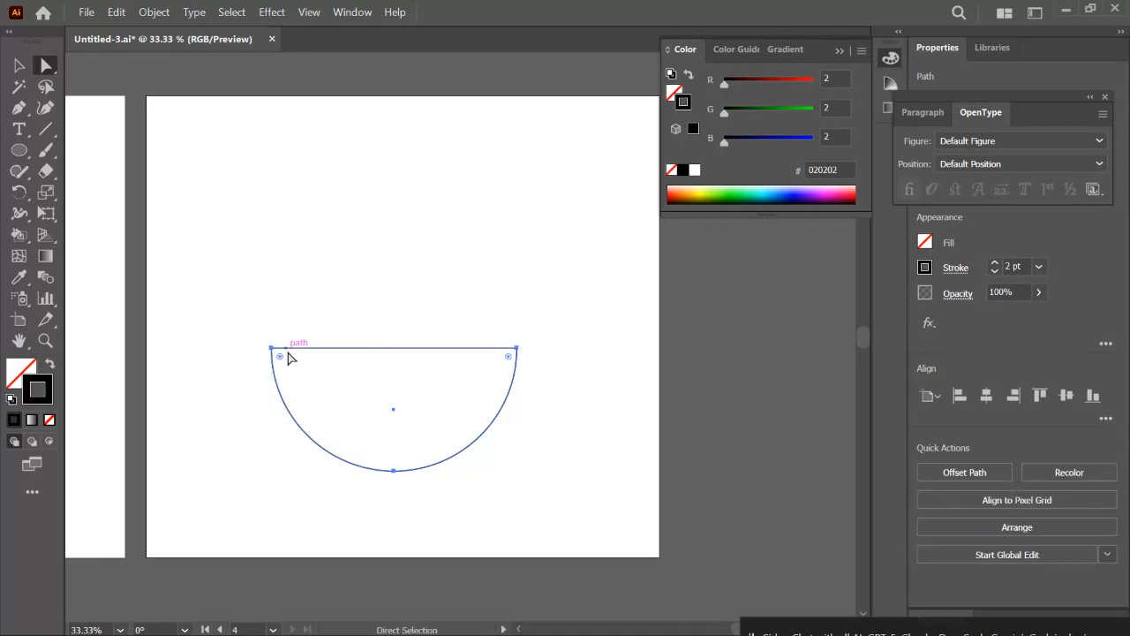
# Select the half-circle cup and move it up into the upper part of the artboard
pyautogui.click(306, 267)
pyautogui.moveTo(306, 269); pyautogui.dragTo(487, 493)
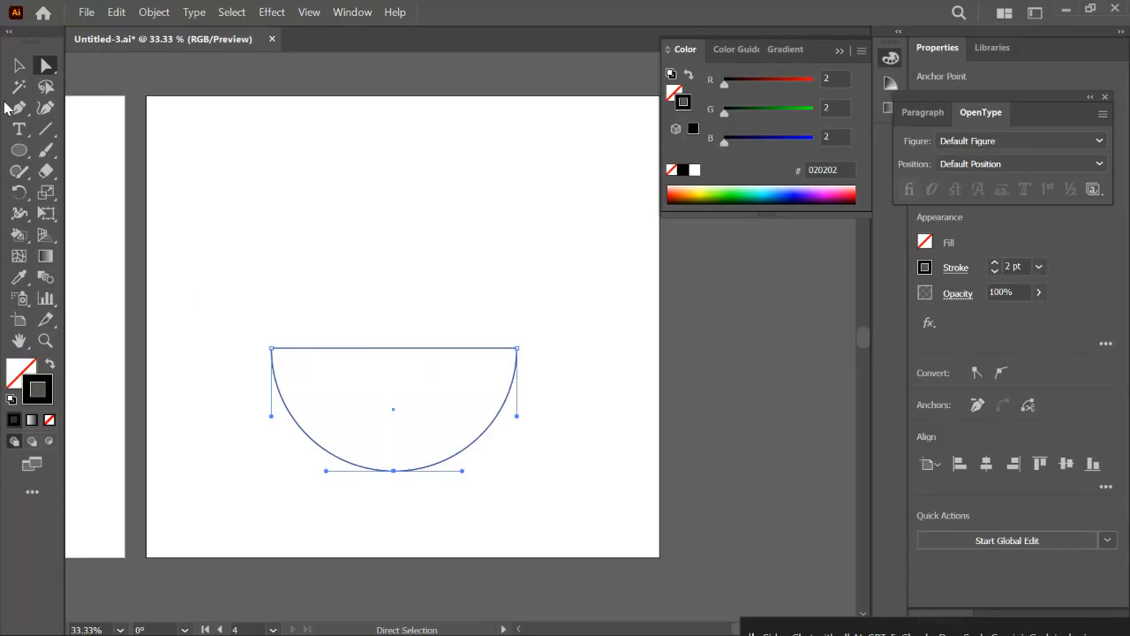
pyautogui.moveTo(395, 416); pyautogui.dragTo(381, 288)
pyautogui.click(404, 424)
# Draw a small rounded rectangle overlapping the upper right edge of the cup as its handle
pyautogui.click(19, 152)
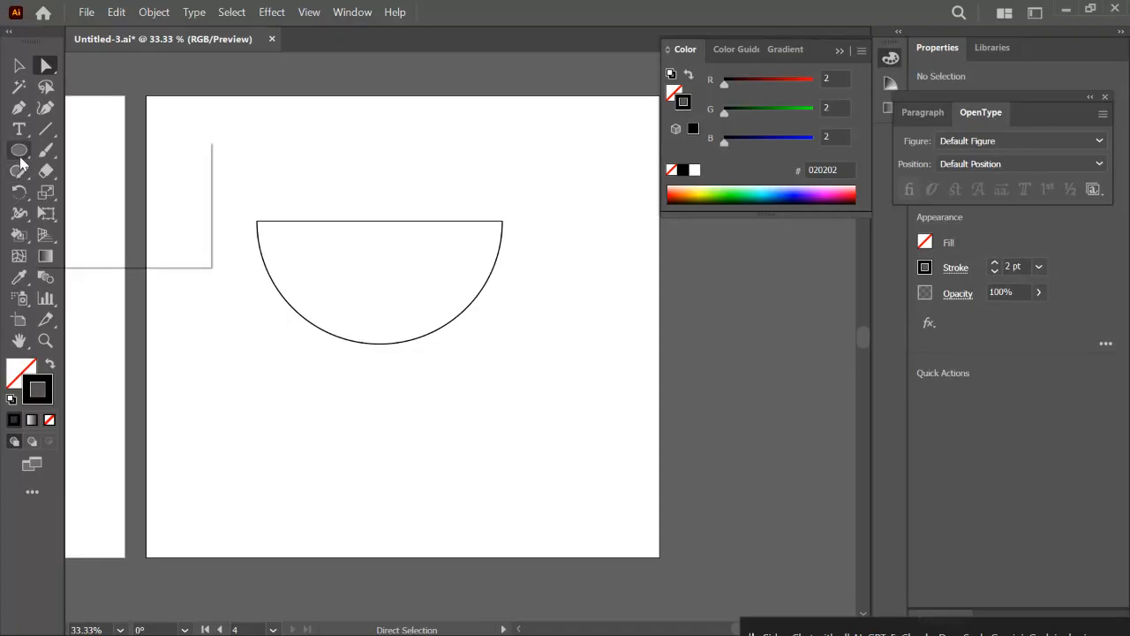
pyautogui.click(166, 172)
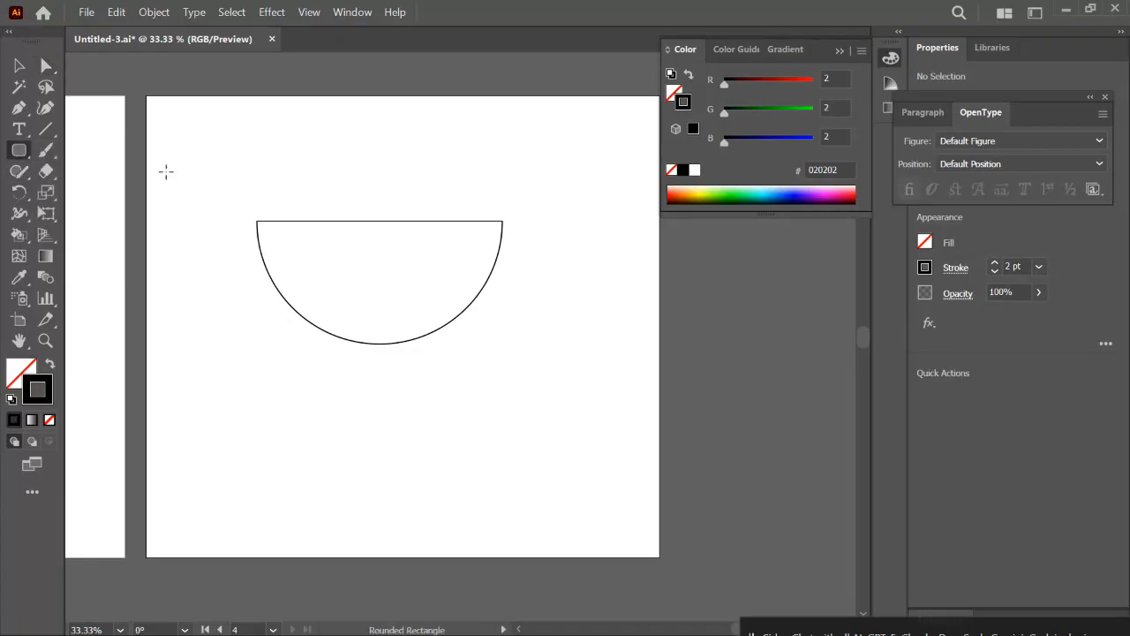
pyautogui.moveTo(486, 235); pyautogui.dragTo(531, 265)
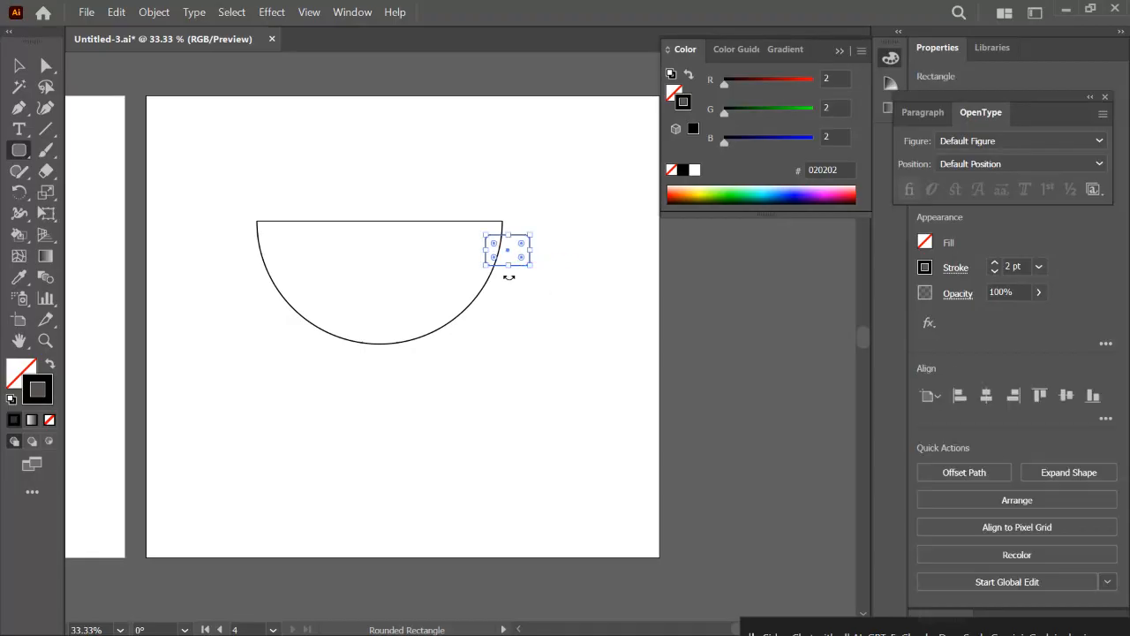
pyautogui.click(18, 65)
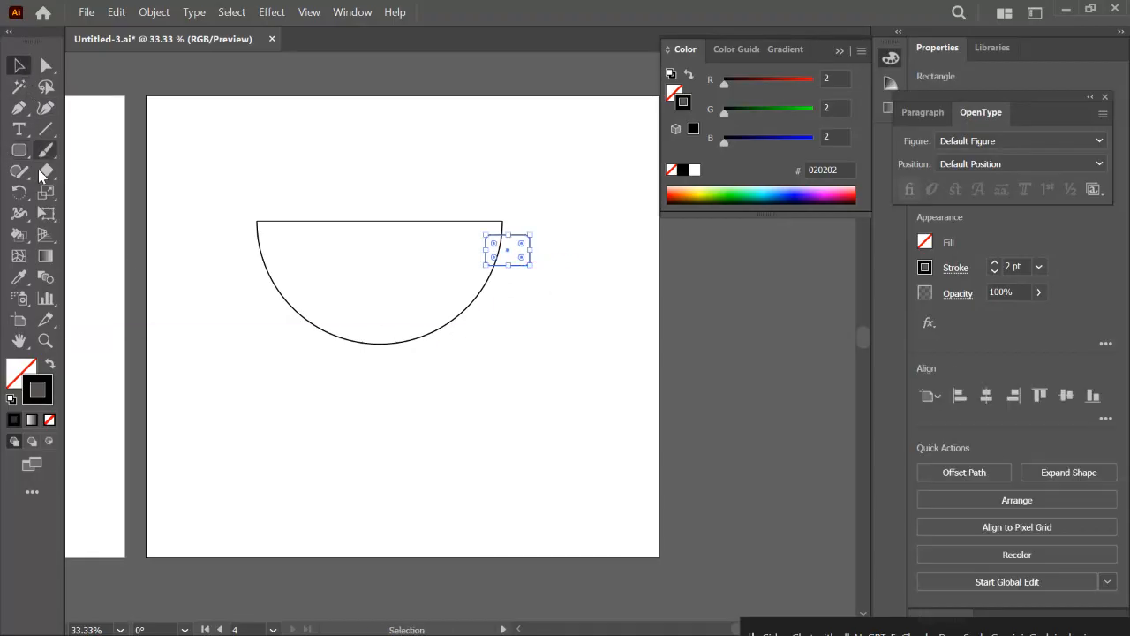
pyautogui.click(505, 372)
# Try to delete an anchor point at the rounded rectangle's upper-left corner
pyautogui.keyDown('alt'); pyautogui.scroll(3, 508, 327); pyautogui.keyUp('alt')
pyautogui.scroll(3, 499, 340)
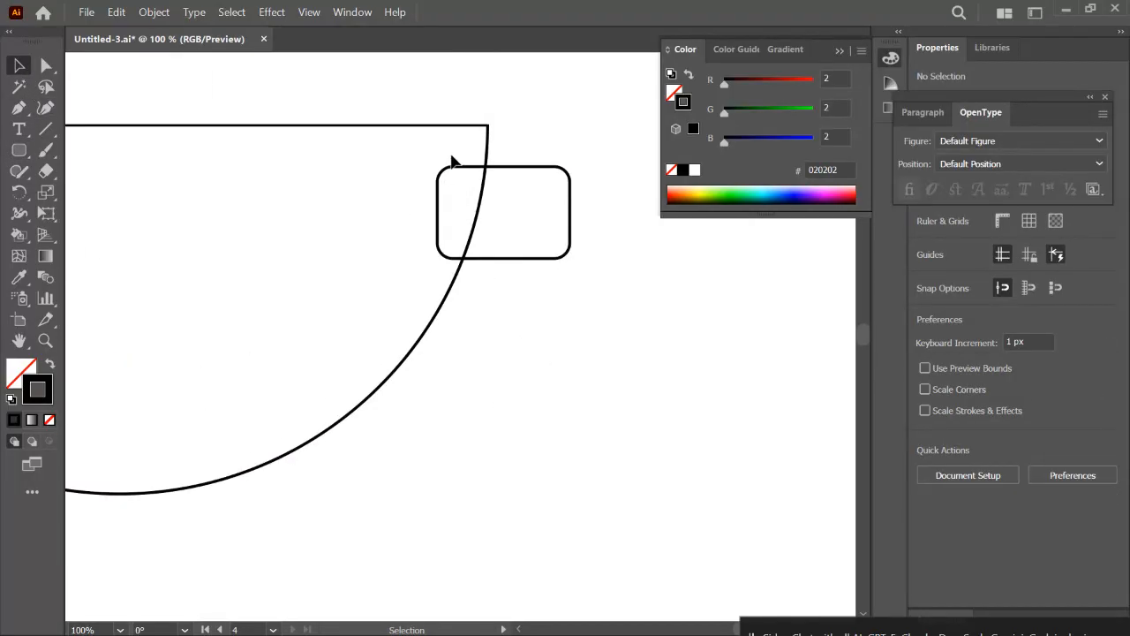
pyautogui.click(45, 66)
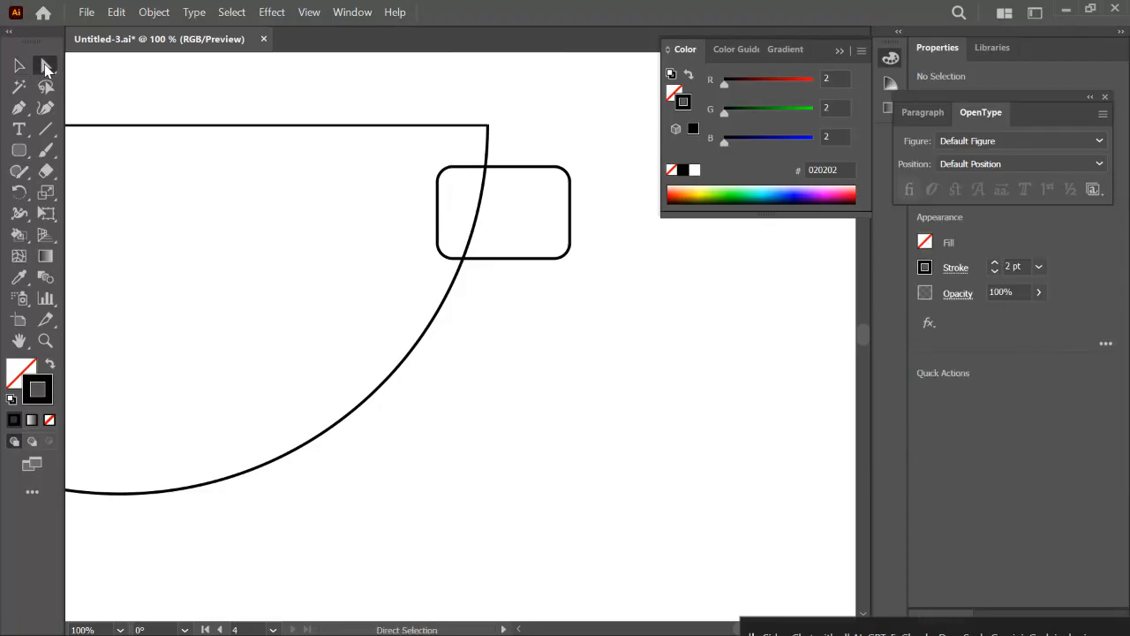
pyautogui.click(470, 171)
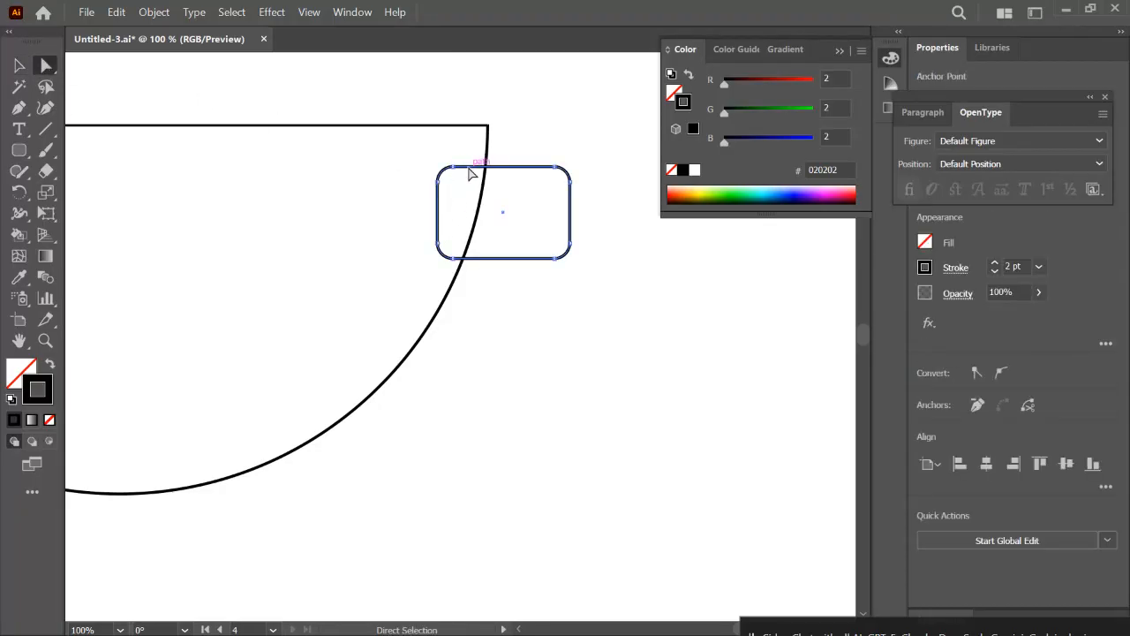
pyautogui.click(456, 172)
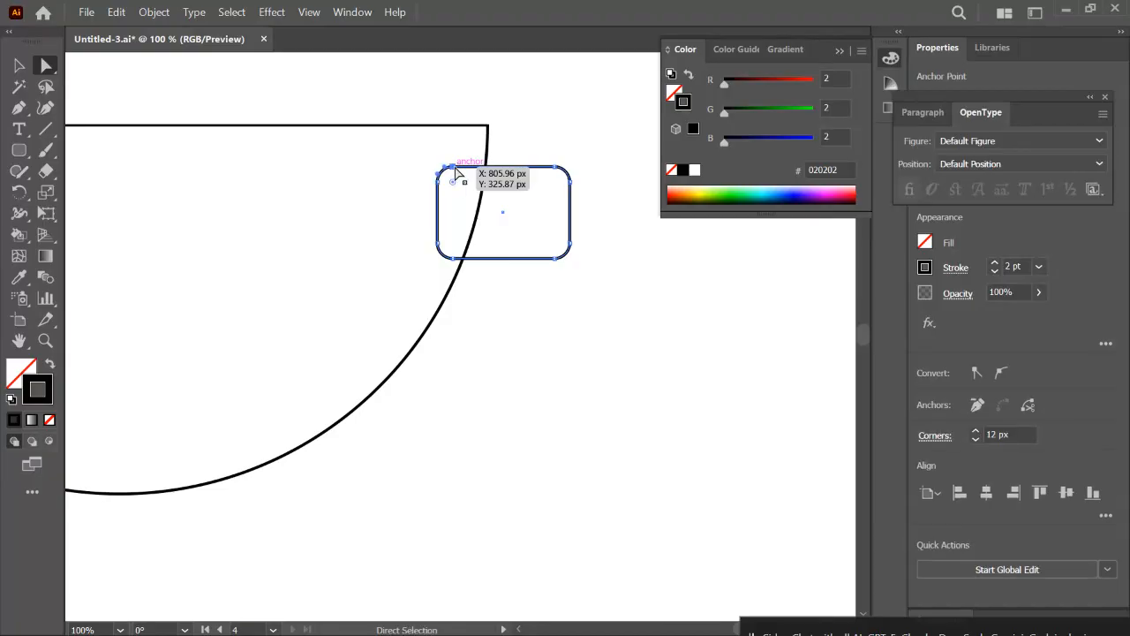
pyautogui.press('Delete')
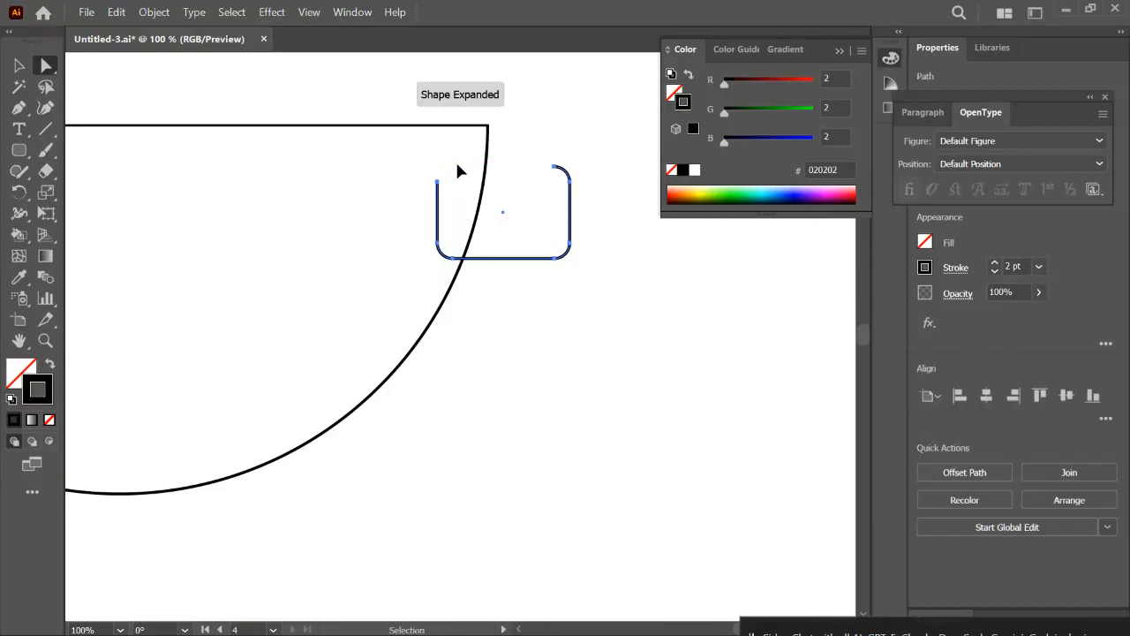
pyautogui.hotkey('ctrl', 'z')
# Delete the rounded rectangle's left side and both left corner curves to leave an open handle shape
pyautogui.click(439, 210)
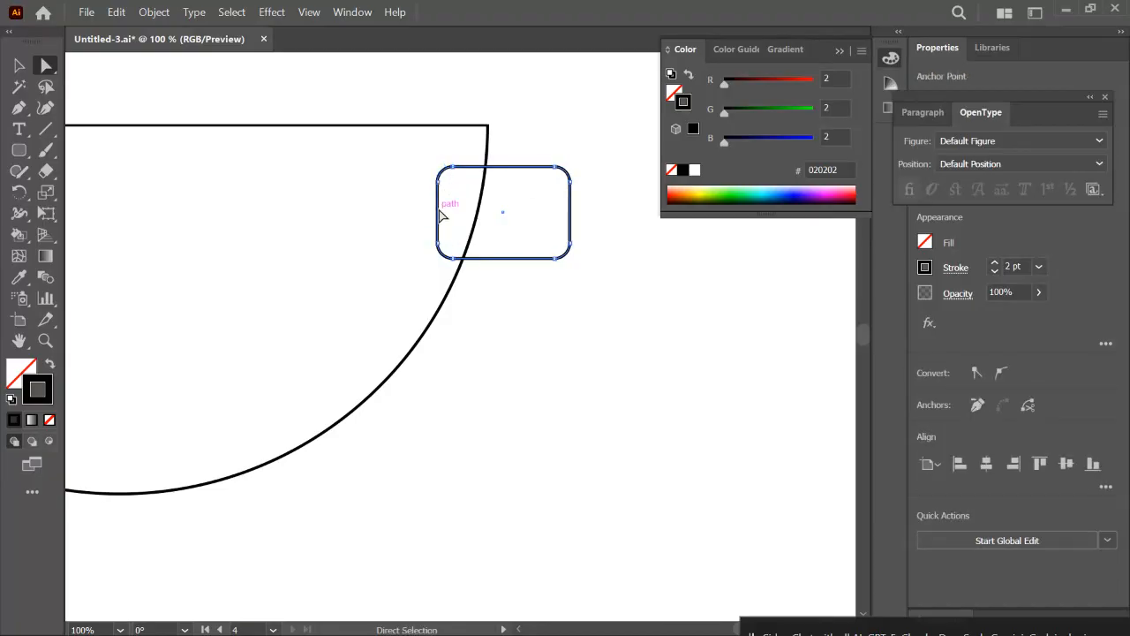
pyautogui.press('Delete')
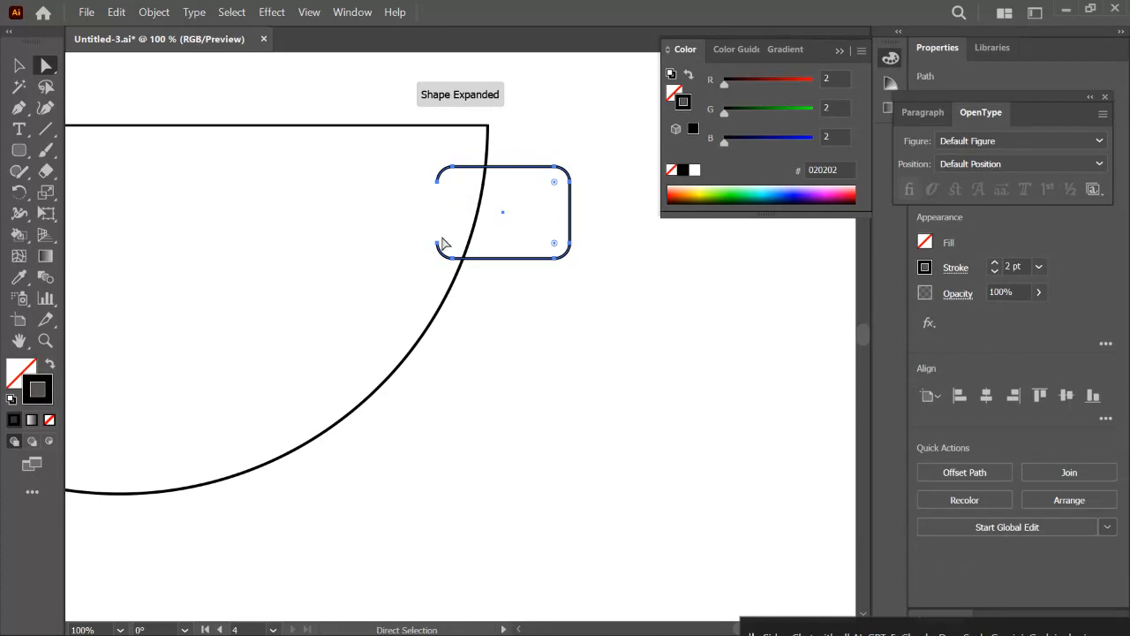
pyautogui.click(438, 246)
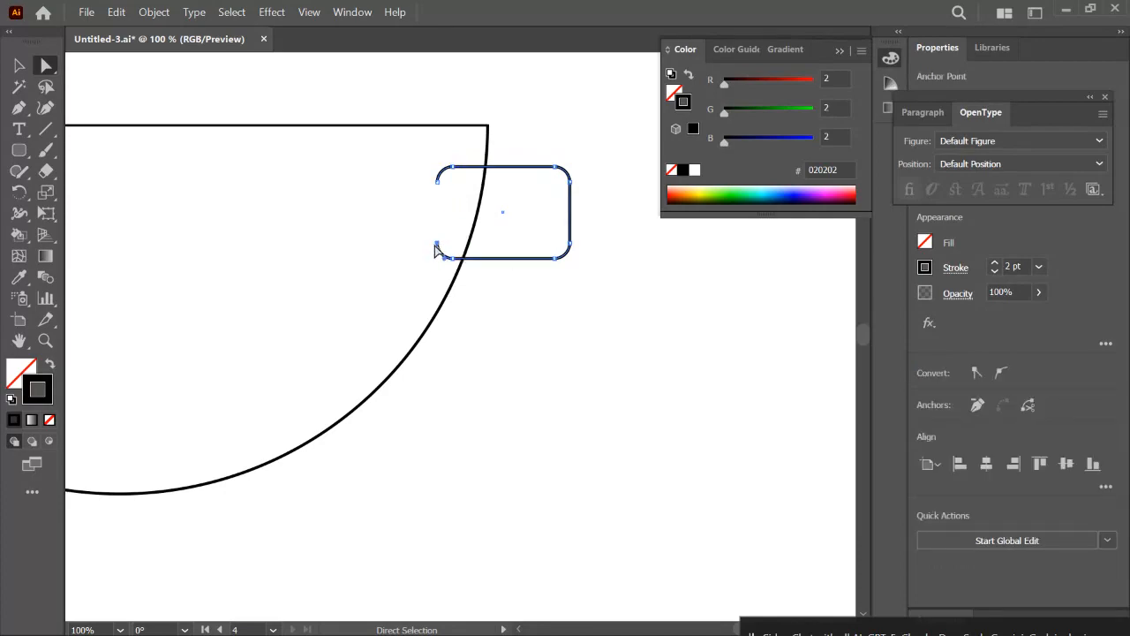
pyautogui.moveTo(435, 250); pyautogui.dragTo(440, 185)
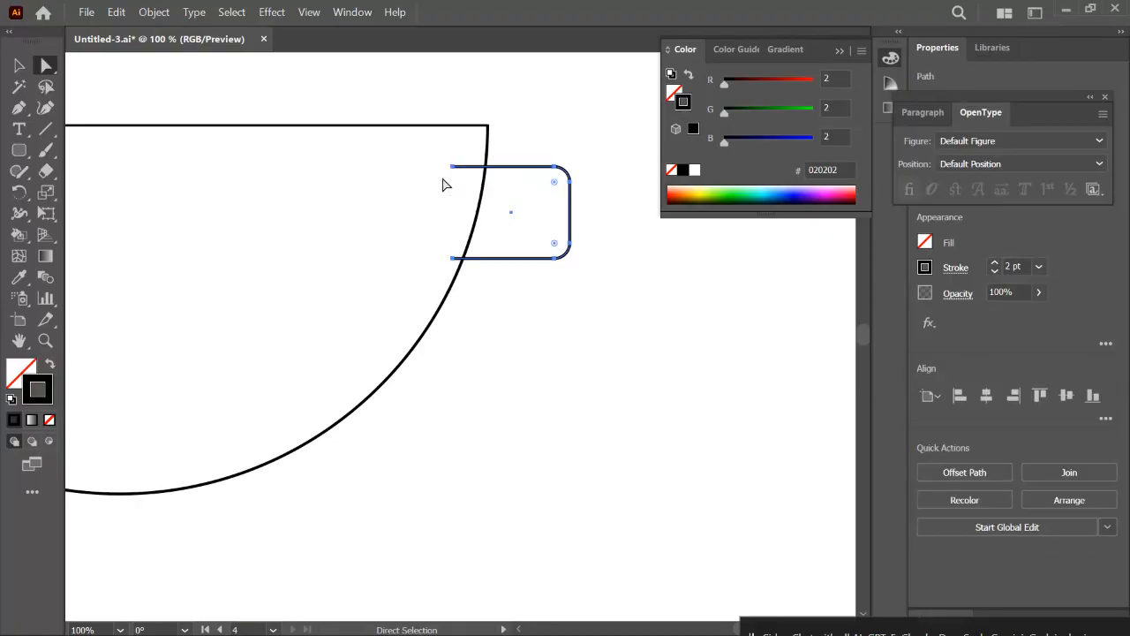
# Move the open handle against the cup's outer edge and extend its lower end point to meet the cup's curve
pyautogui.click(19, 66)
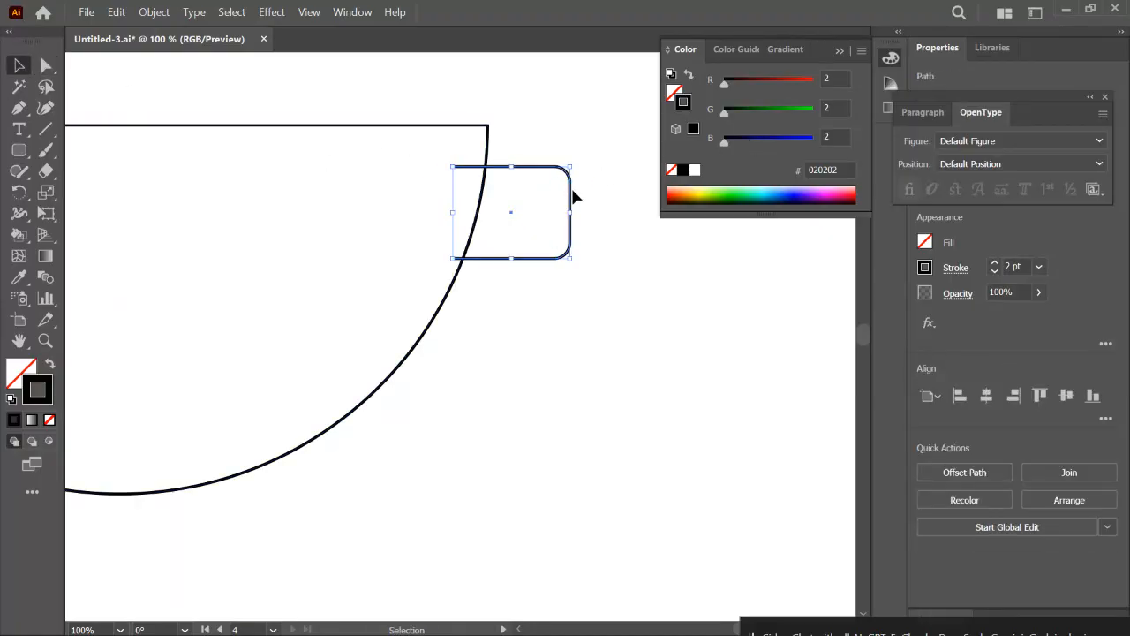
pyautogui.moveTo(570, 194); pyautogui.dragTo(605, 181)
pyautogui.click(45, 65)
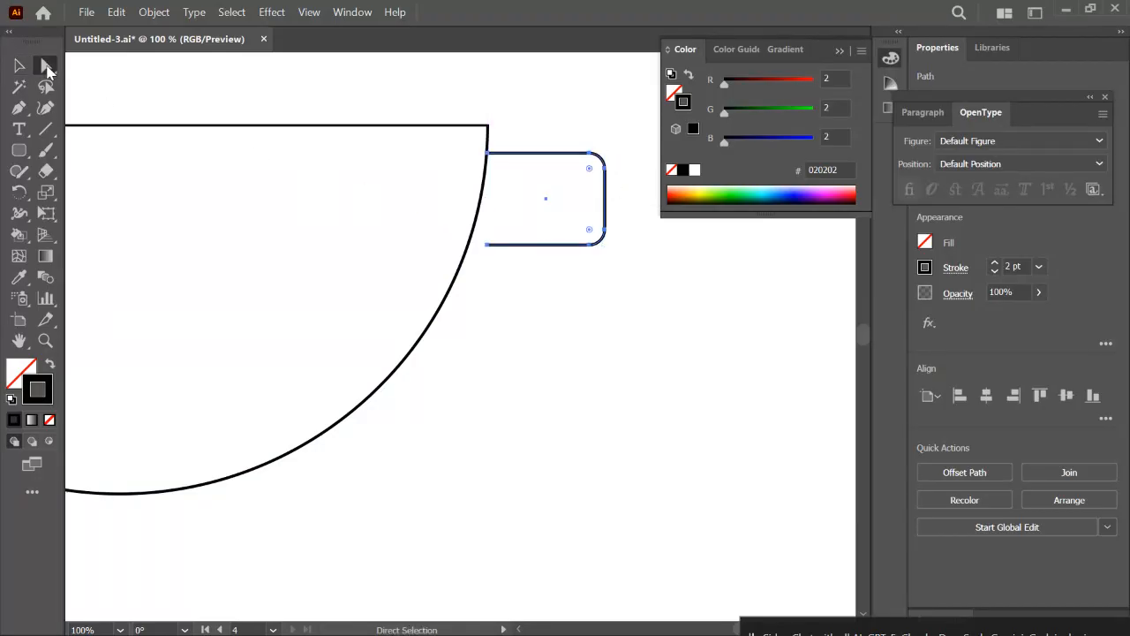
pyautogui.click(488, 246)
pyautogui.moveTo(489, 247); pyautogui.dragTo(469, 251)
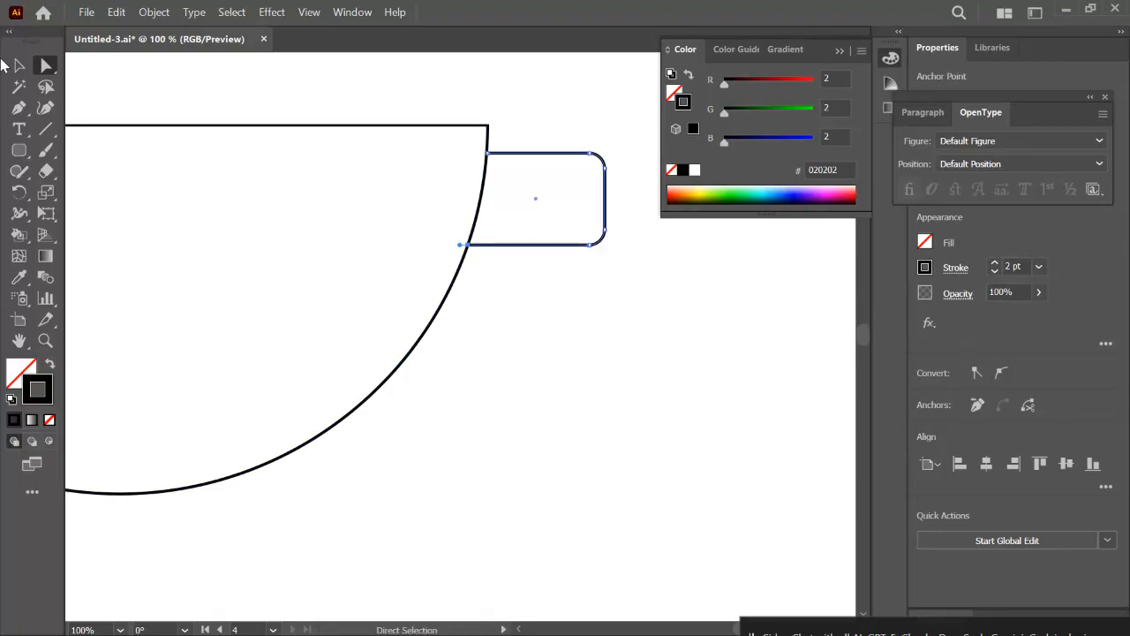
# Round the cup's two upper corners to a radius of about 21 px
pyautogui.click(27, 71)
pyautogui.click(573, 336)
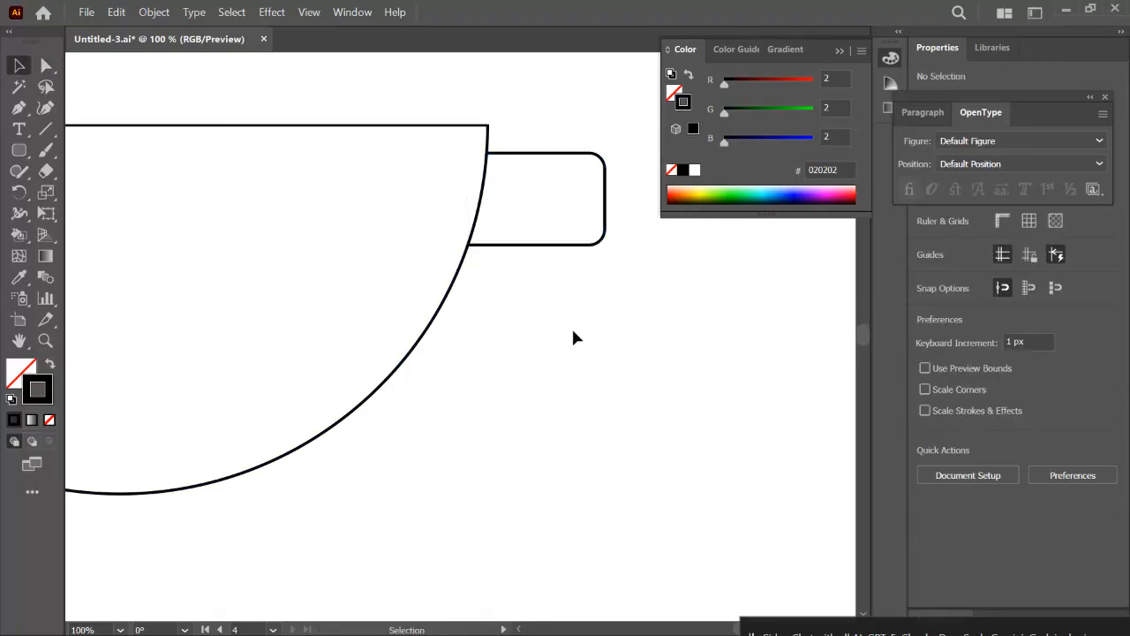
pyautogui.scroll(2, 574, 316)
pyautogui.scroll(3, 571, 296)
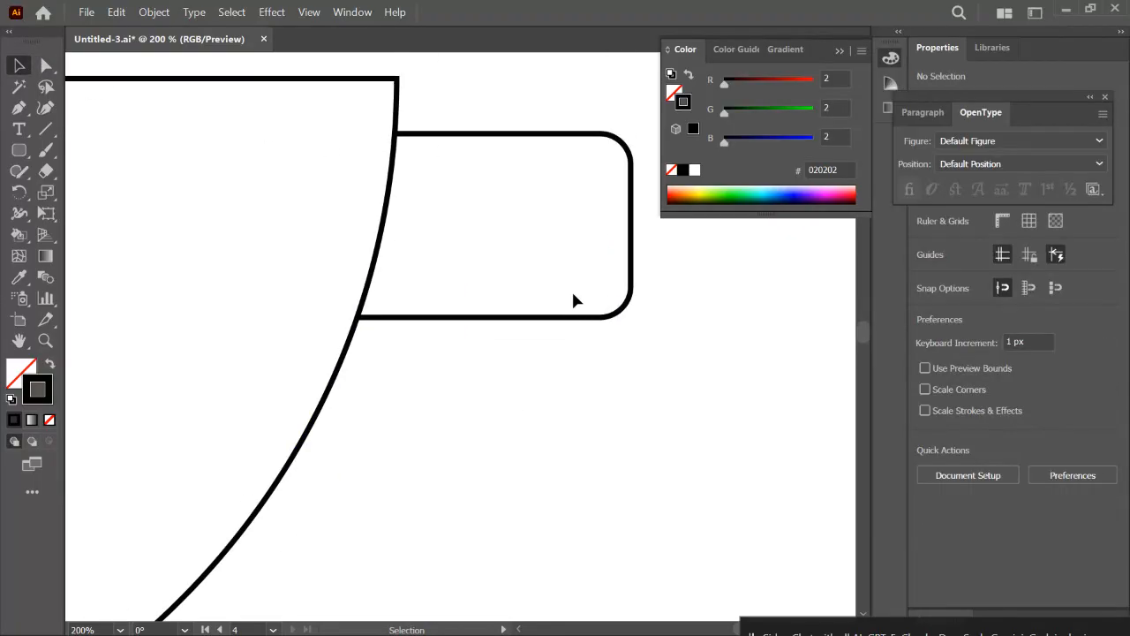
pyautogui.scroll(-5, 573, 301)
pyautogui.scroll(1, 435, 234)
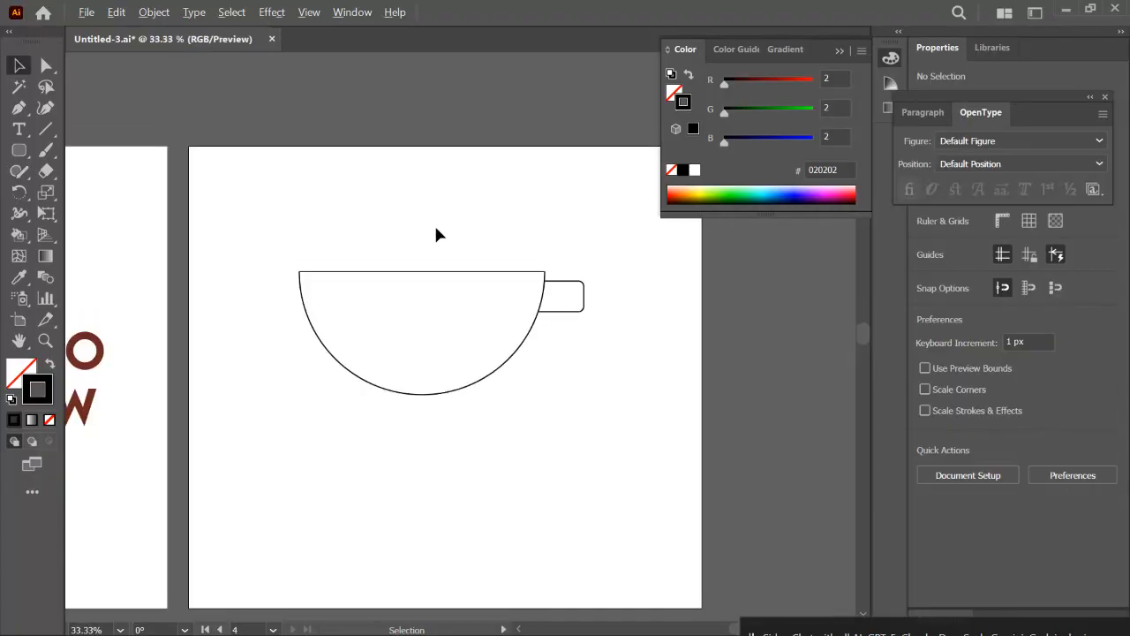
pyautogui.scroll(2, 435, 234)
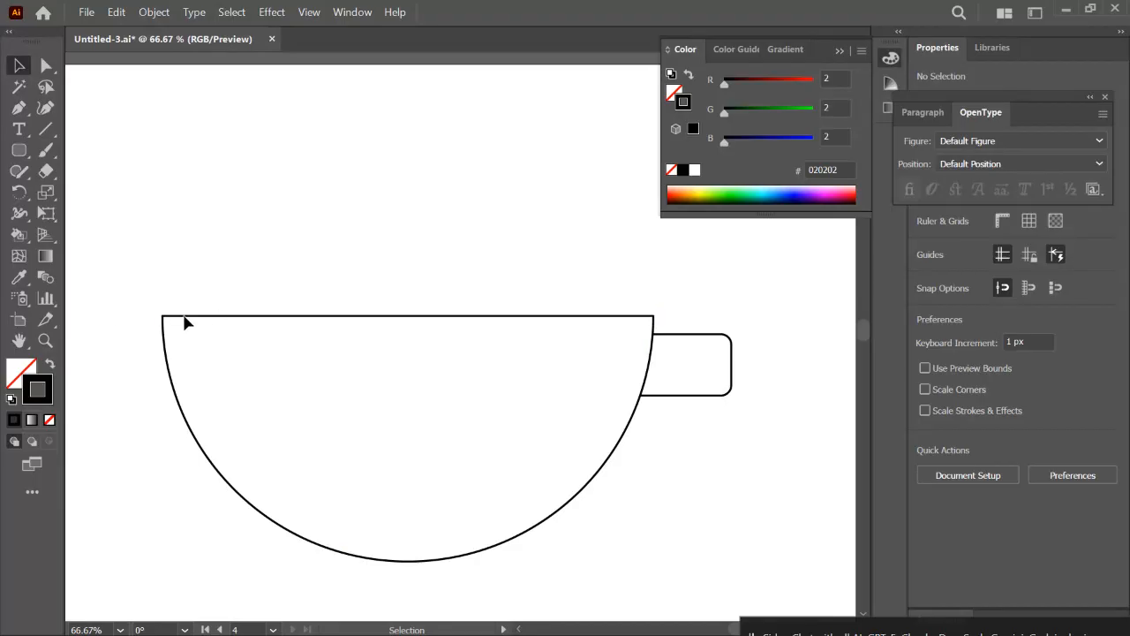
pyautogui.click(45, 70)
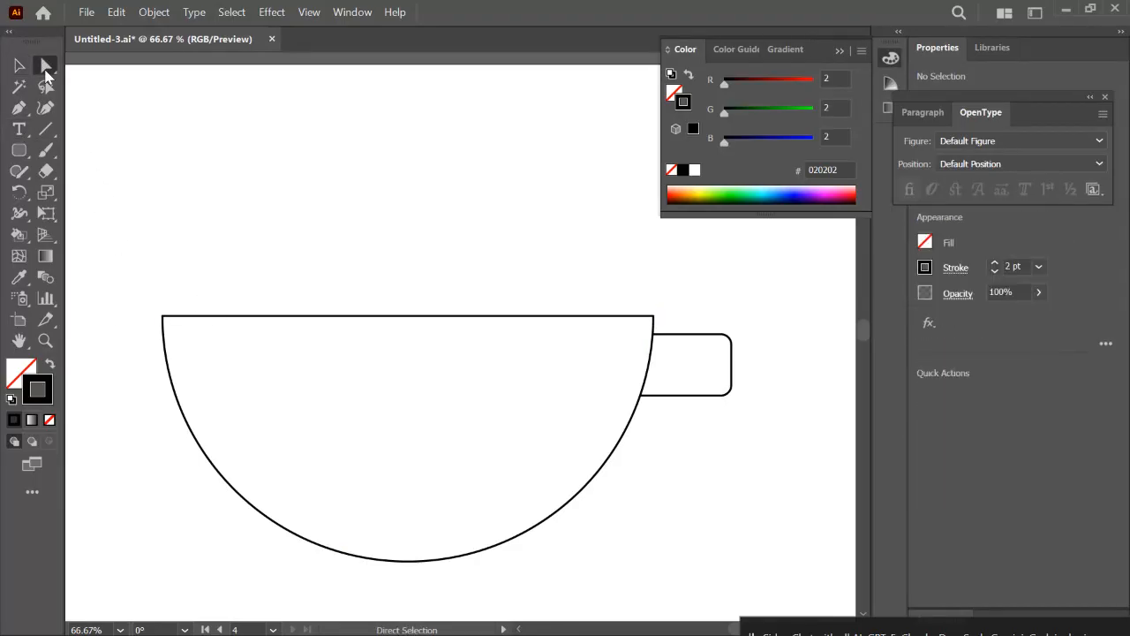
pyautogui.click(165, 317)
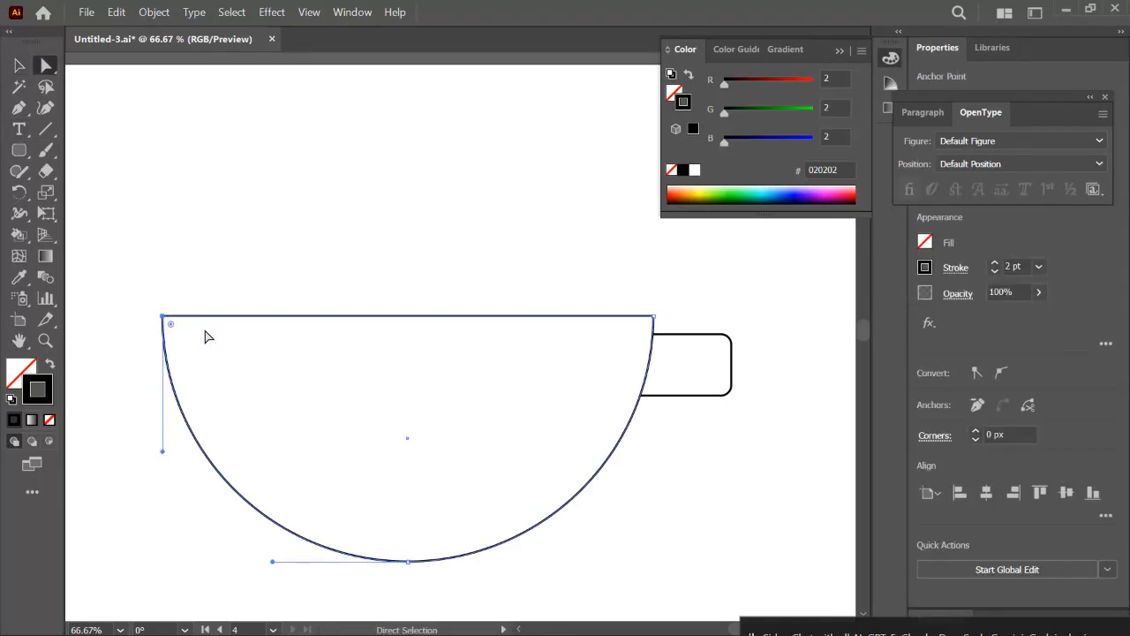
pyautogui.keyDown('shift'); pyautogui.click(655, 318); pyautogui.keyUp('shift')
pyautogui.moveTo(649, 329)
pyautogui.mouseDown()
pyautogui.moveTo(627, 351)
pyautogui.moveTo(642, 343)
pyautogui.mouseUp()
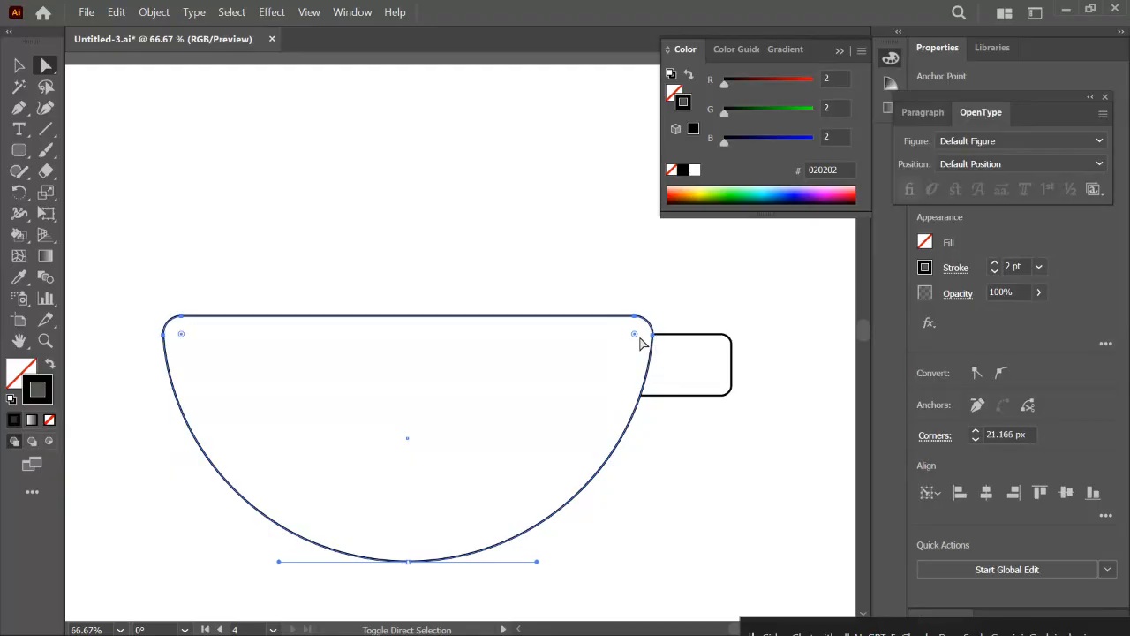
pyautogui.click(21, 67)
pyautogui.click(270, 185)
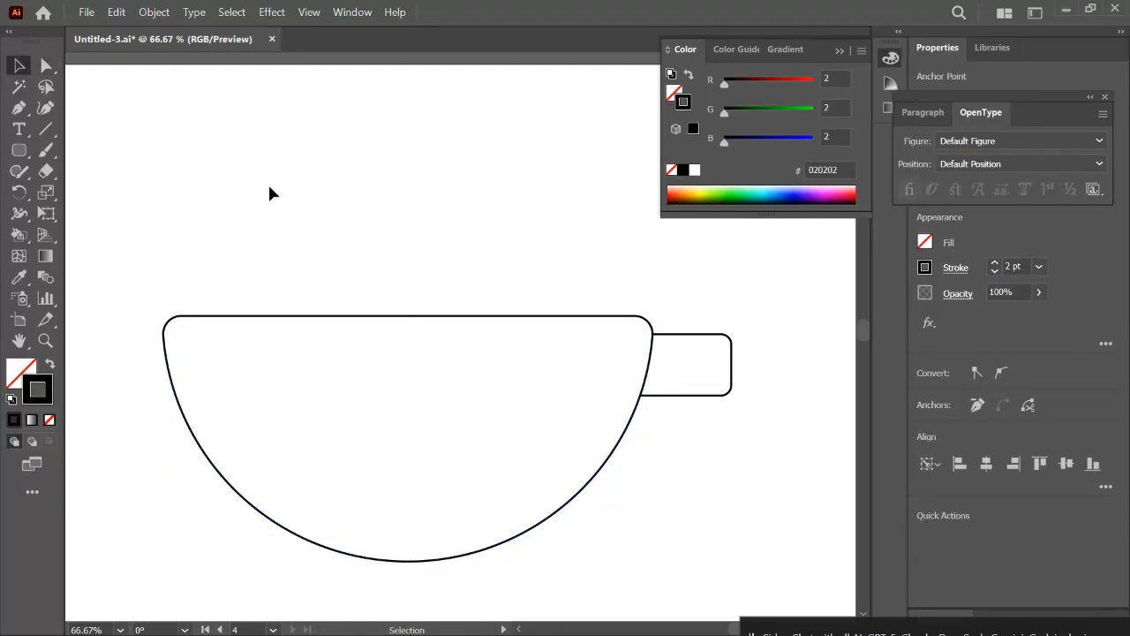
# Scale the cup and handle down together, narrow them slightly, and move them up toward the middle of the artboard
pyautogui.moveTo(283, 175); pyautogui.dragTo(586, 545)
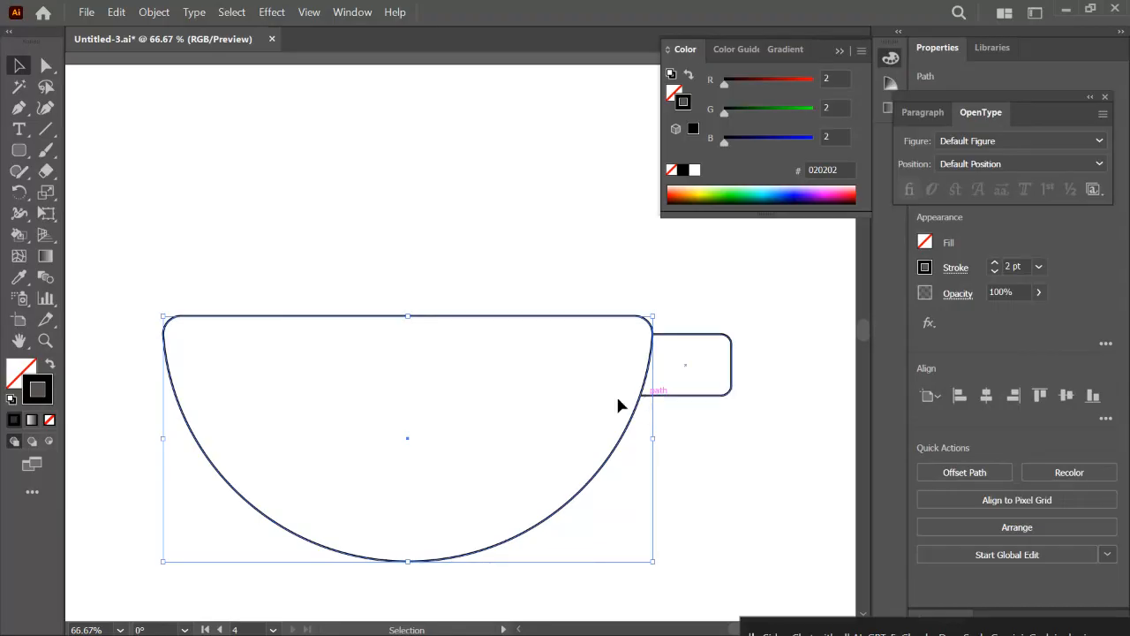
pyautogui.moveTo(445, 227); pyautogui.dragTo(776, 469)
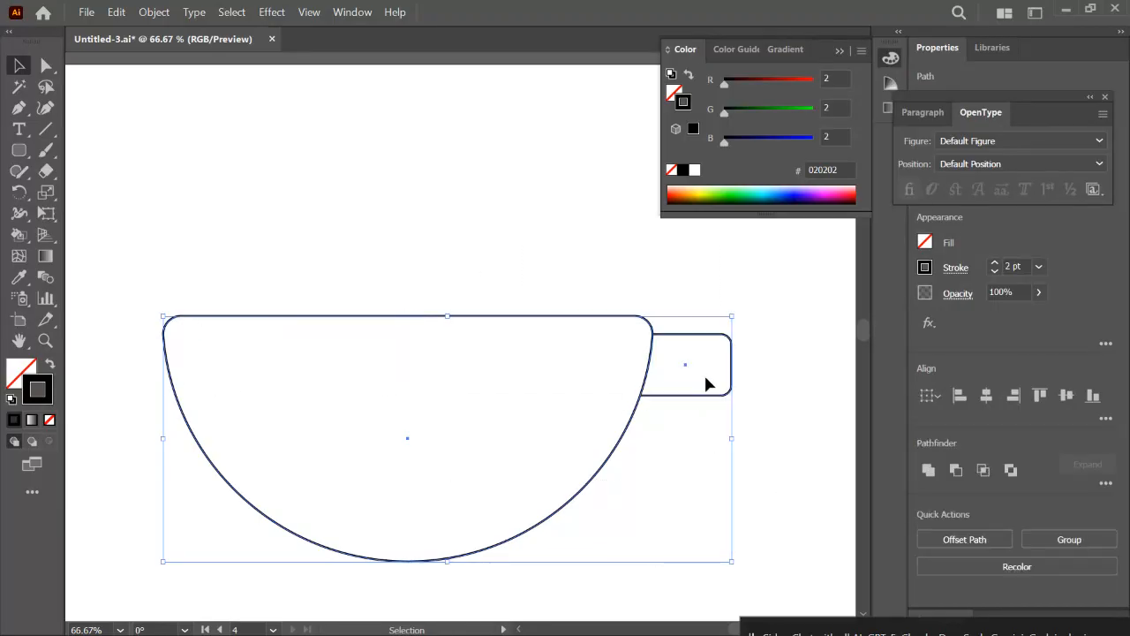
pyautogui.moveTo(734, 315); pyautogui.dragTo(575, 384)
pyautogui.click(568, 477)
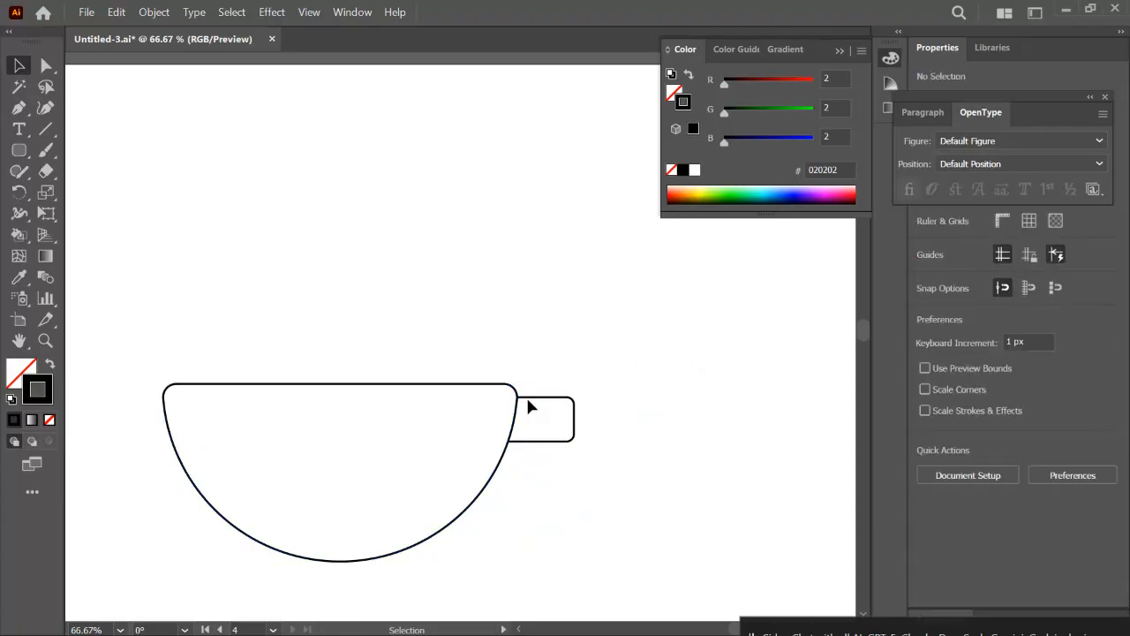
pyautogui.moveTo(241, 234); pyautogui.dragTo(620, 525)
pyautogui.moveTo(572, 478); pyautogui.dragTo(522, 477)
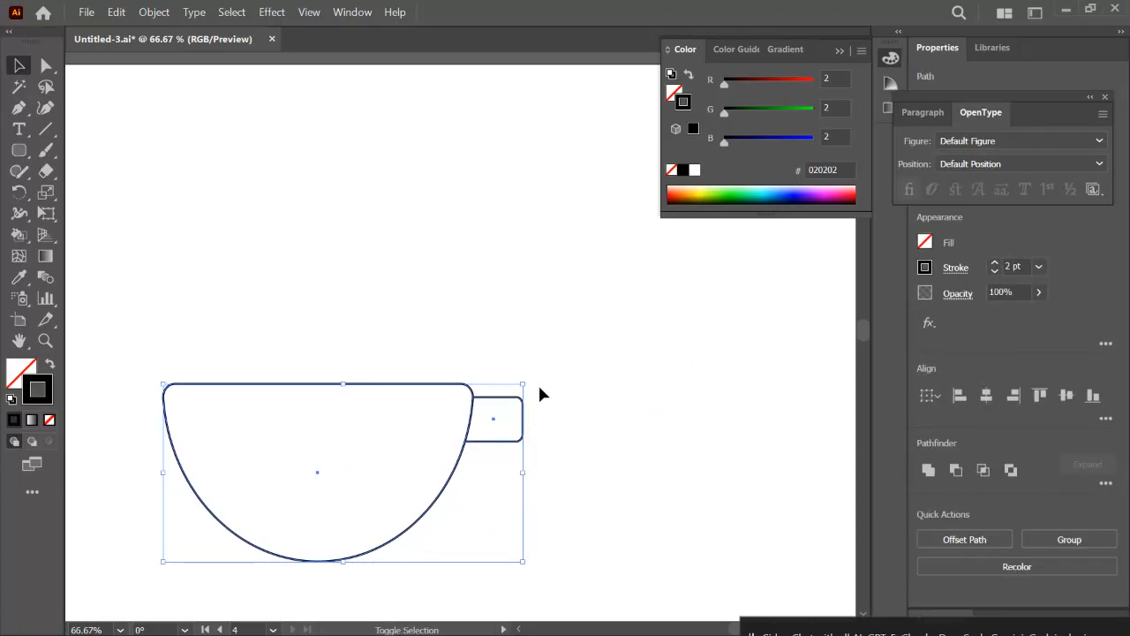
pyautogui.moveTo(526, 381); pyautogui.dragTo(451, 419)
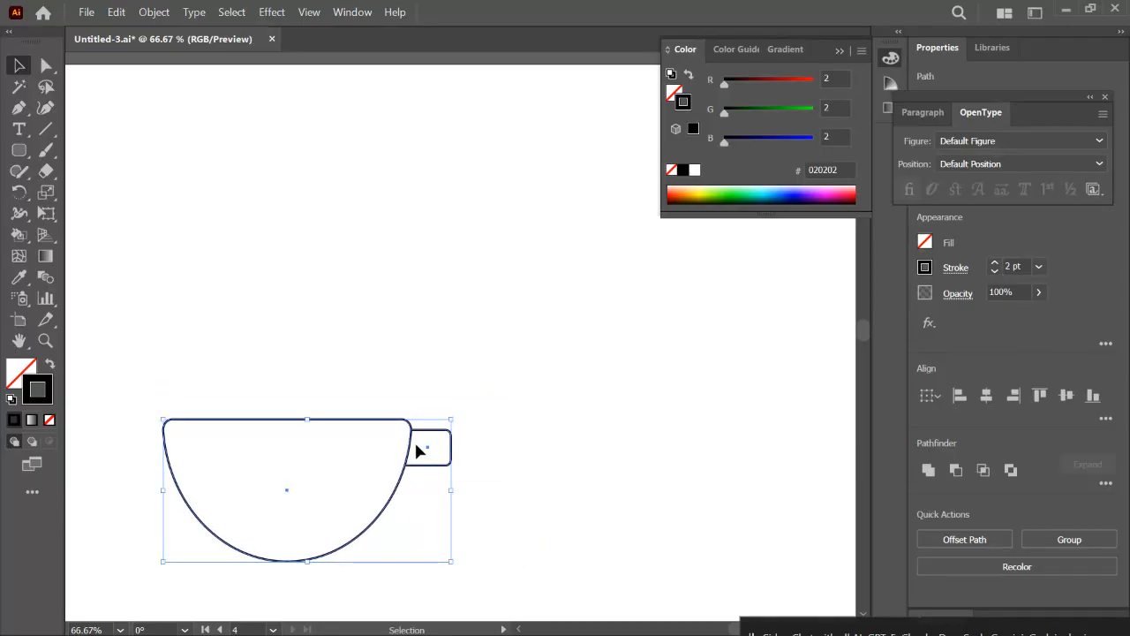
pyautogui.moveTo(412, 451); pyautogui.dragTo(495, 314)
pyautogui.click(167, 349)
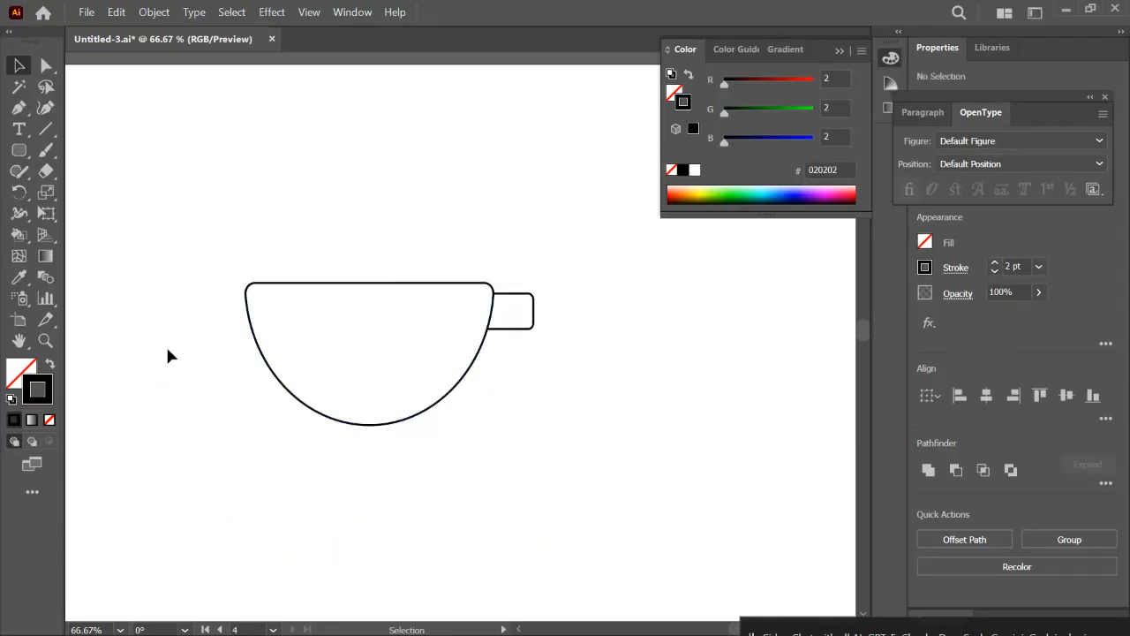
# Draw a wide, flat rectangle just below the cup, slightly narrower than the cup's rim
pyautogui.moveTo(23, 159); pyautogui.dragTo(102, 152)
pyautogui.moveTo(278, 441); pyautogui.dragTo(512, 480)
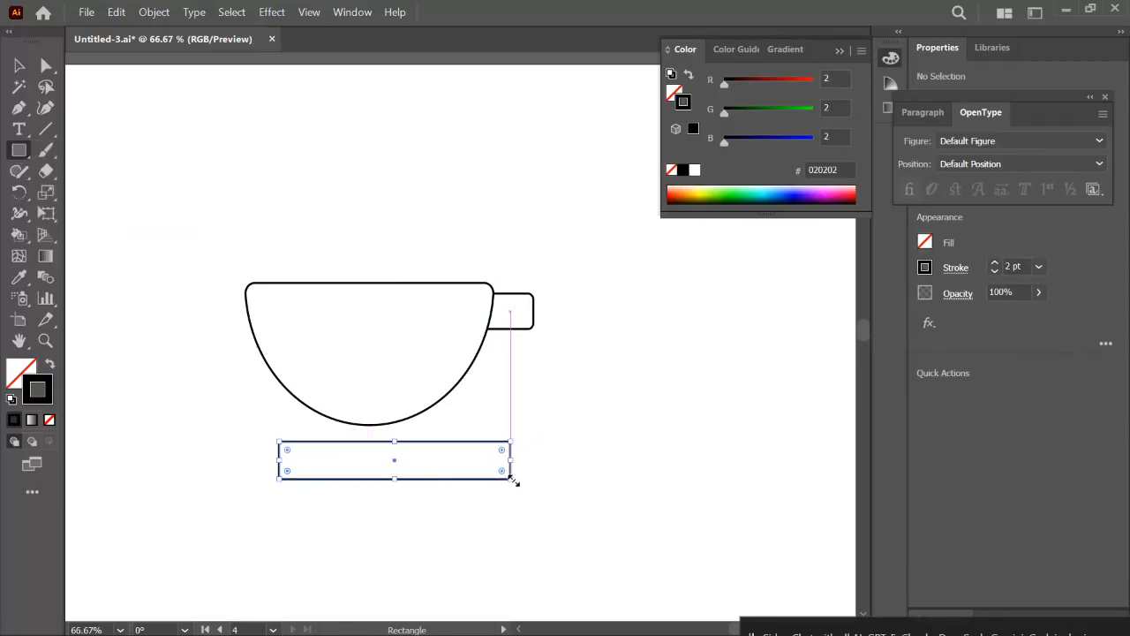
pyautogui.click(18, 67)
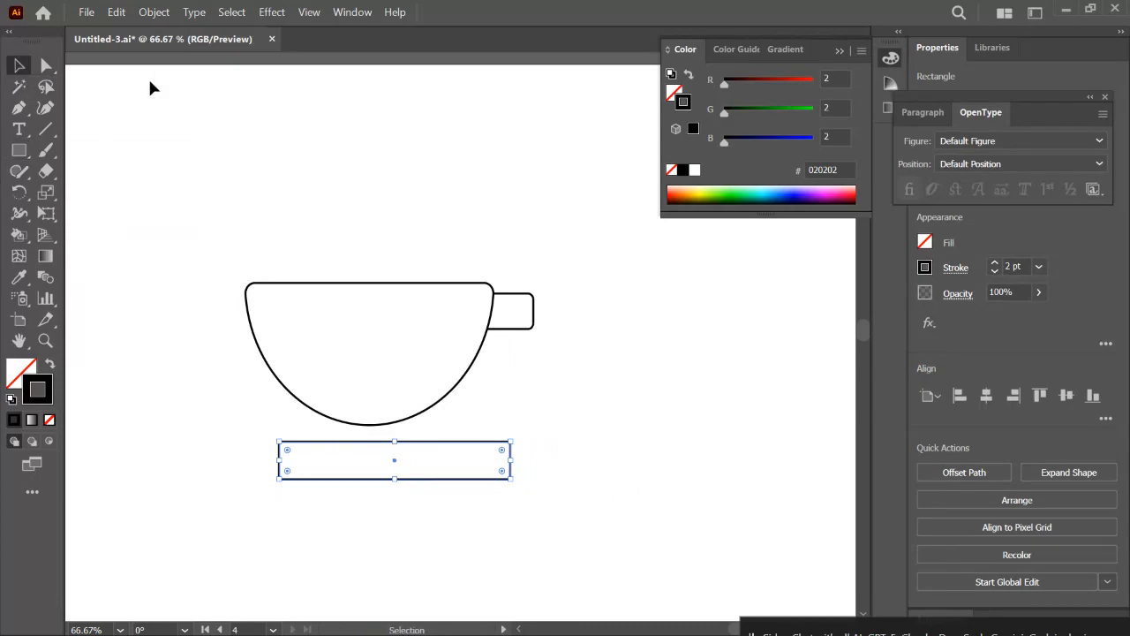
pyautogui.click(150, 85)
# Round the two left corners of the flat rectangle to a radius of about 16 px
pyautogui.click(46, 66)
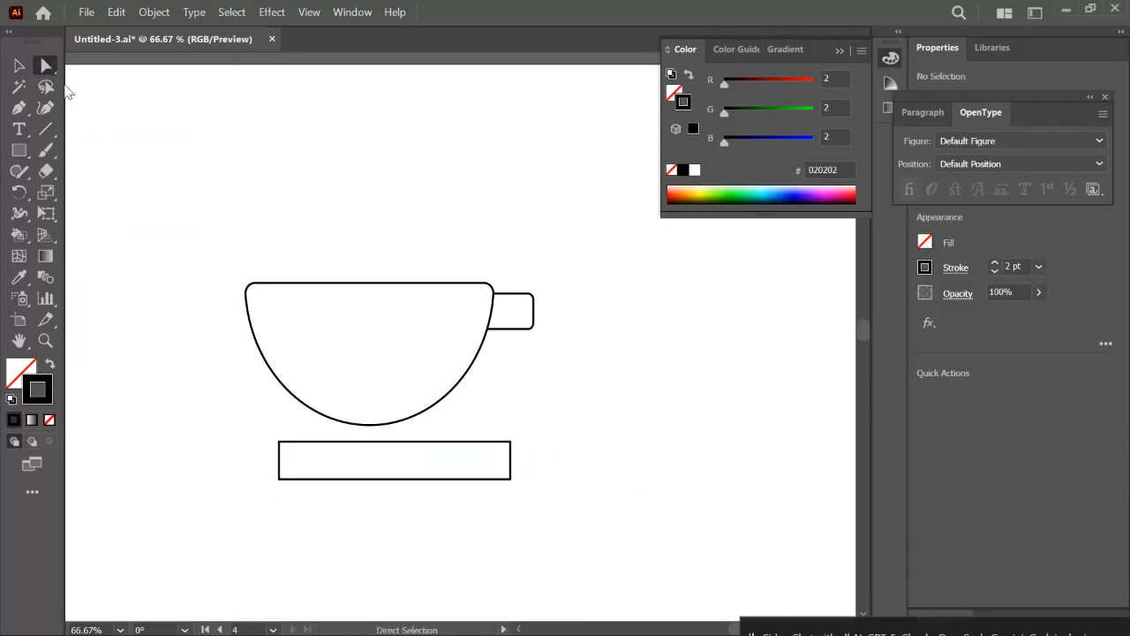
pyautogui.click(279, 442)
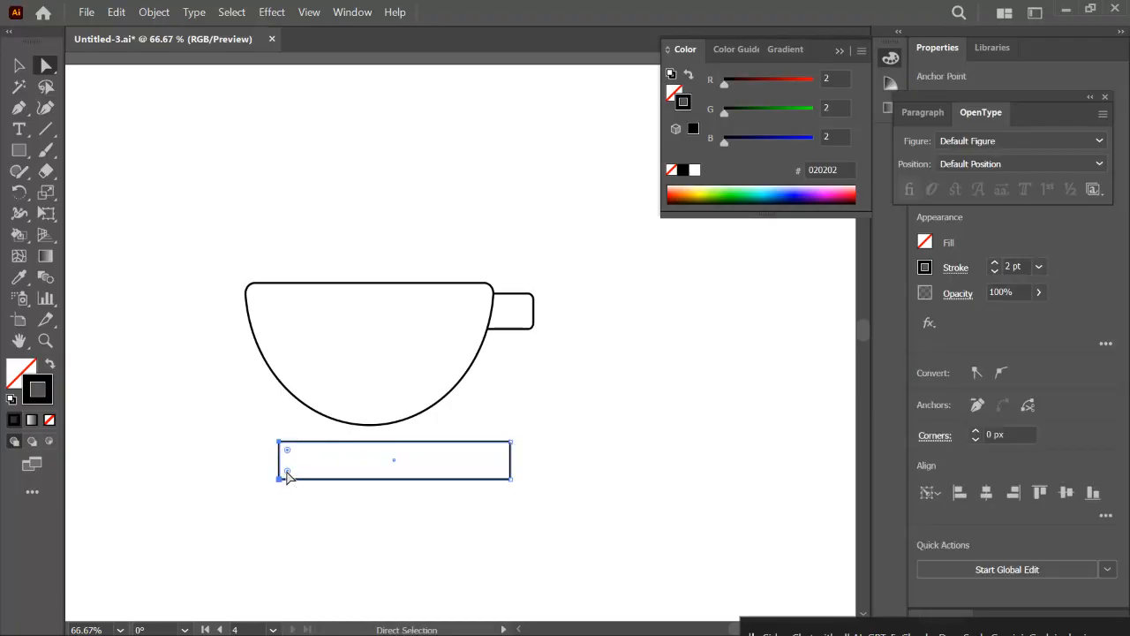
pyautogui.moveTo(285, 469); pyautogui.dragTo(298, 477)
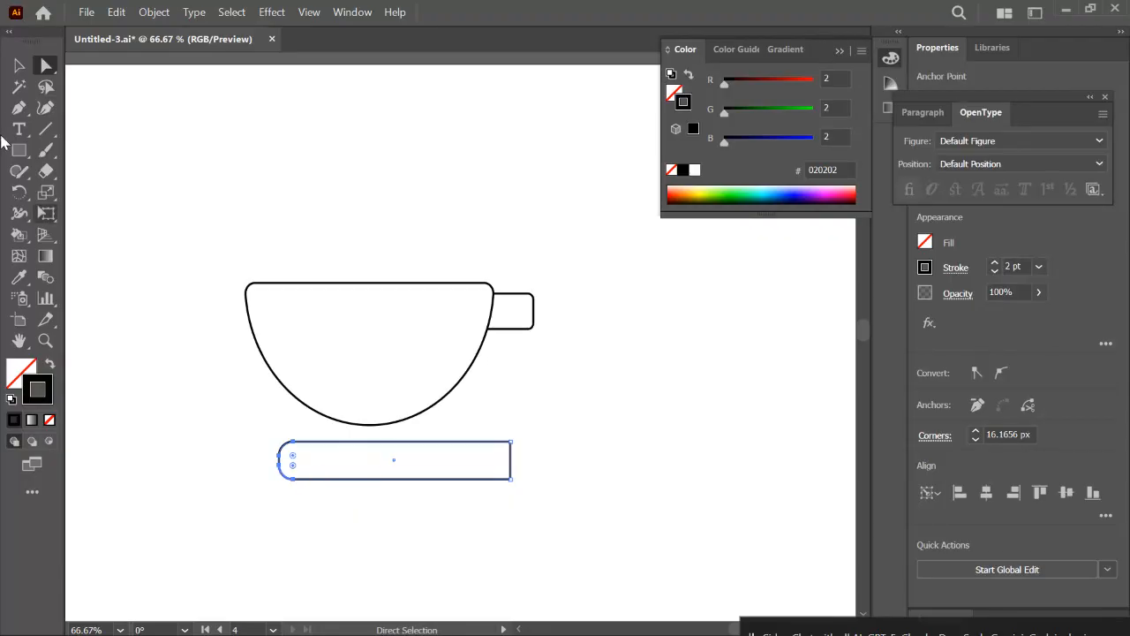
pyautogui.click(19, 65)
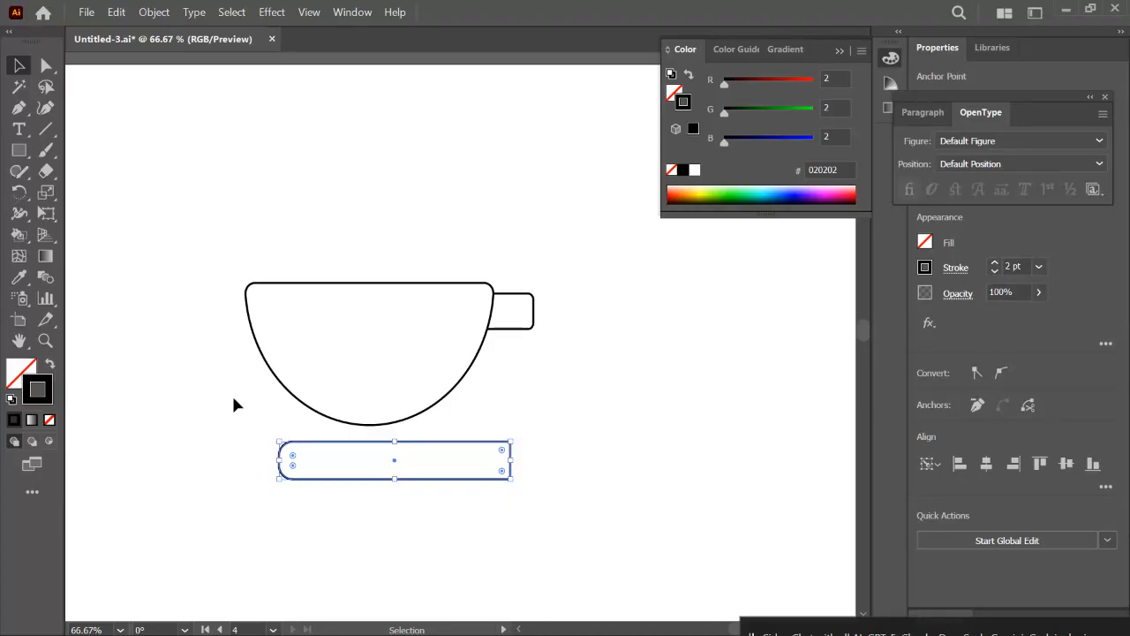
pyautogui.click(239, 418)
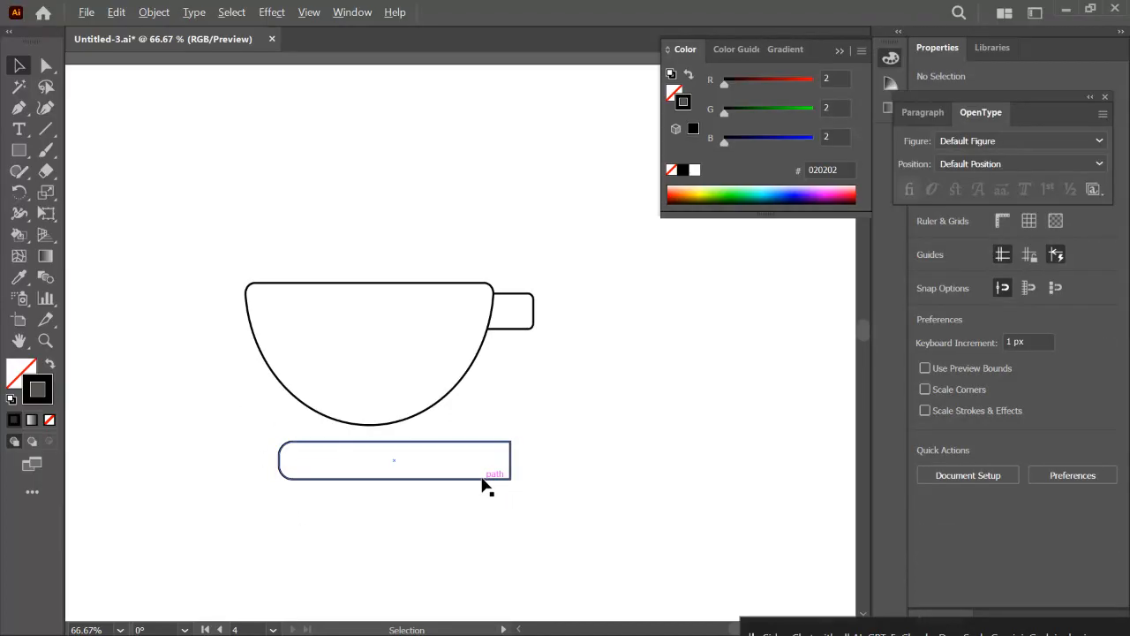
# Place an overlapping copy of the rounded rectangle to its right and cut it away with Shape Builder, leaving a concave right end
pyautogui.moveTo(481, 480); pyautogui.dragTo(670, 483)
pyautogui.moveTo(636, 524); pyautogui.dragTo(347, 471)
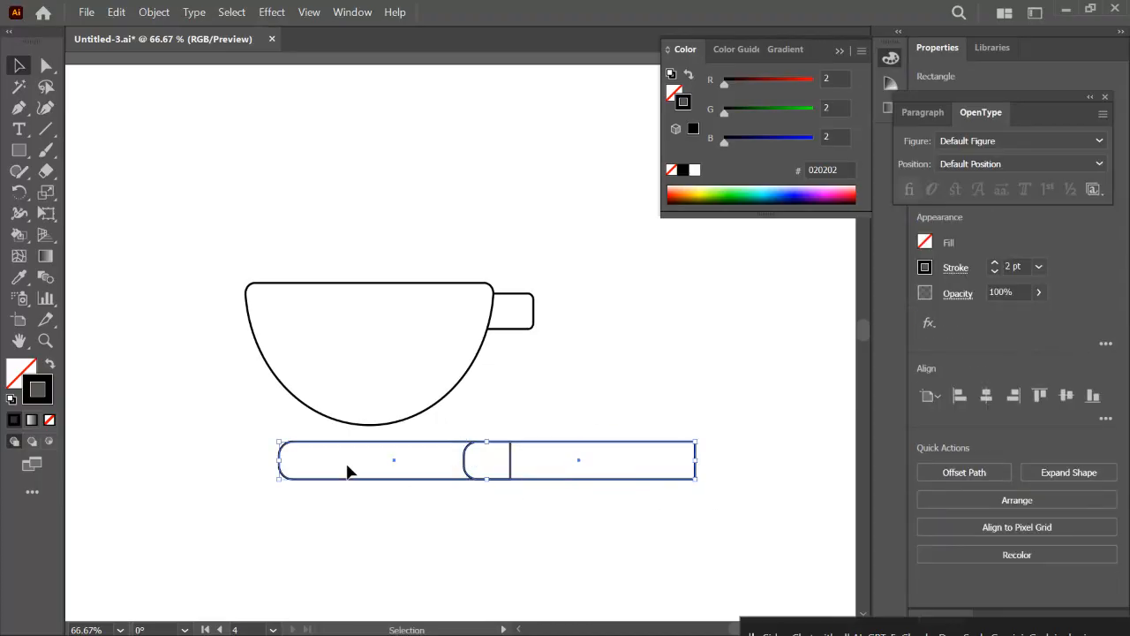
pyautogui.click(18, 237)
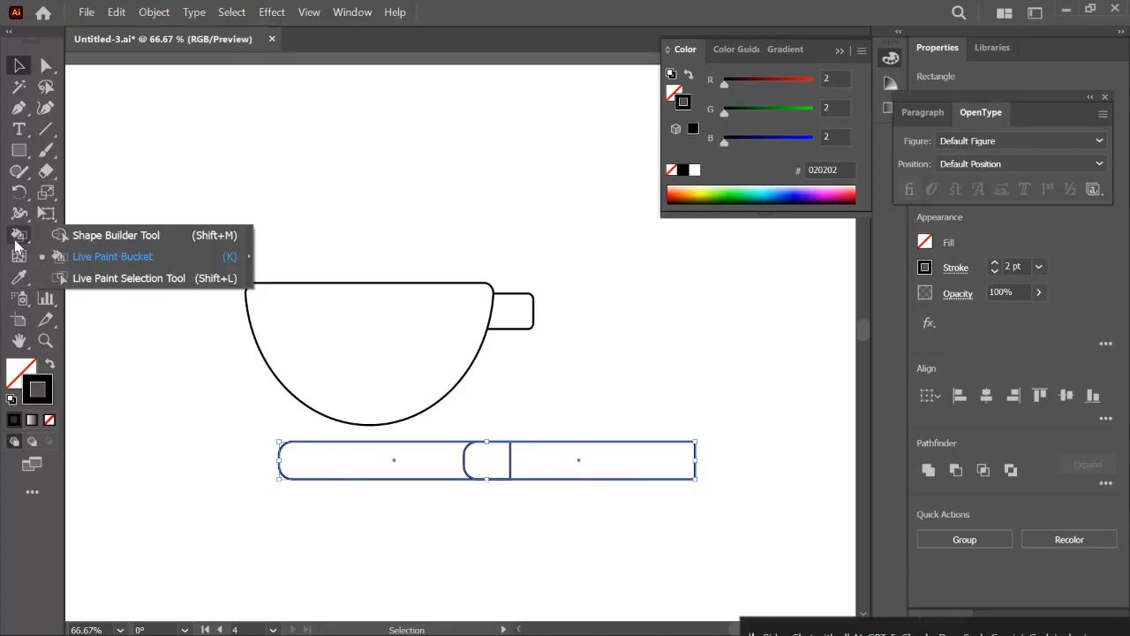
pyautogui.click(93, 232)
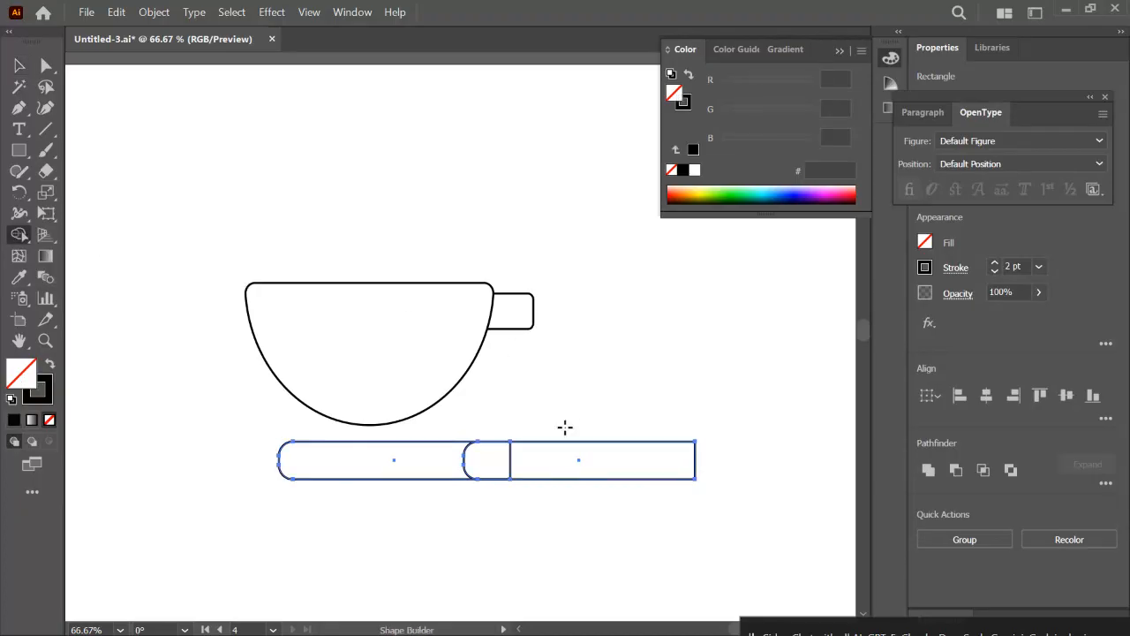
pyautogui.moveTo(527, 453); pyautogui.dragTo(492, 454)
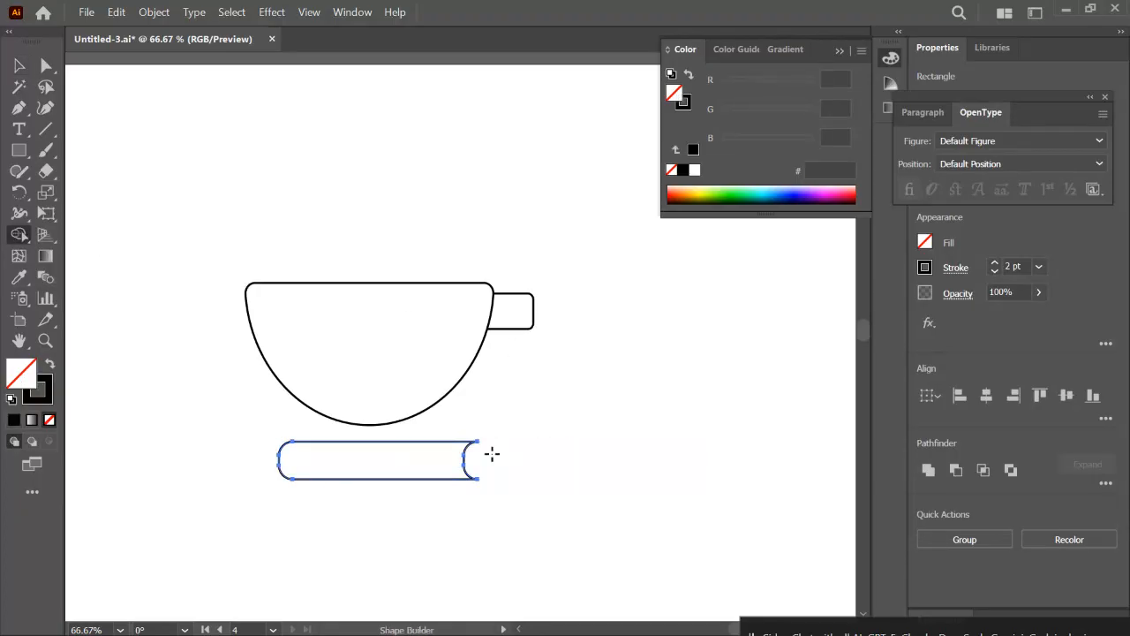
pyautogui.click(20, 68)
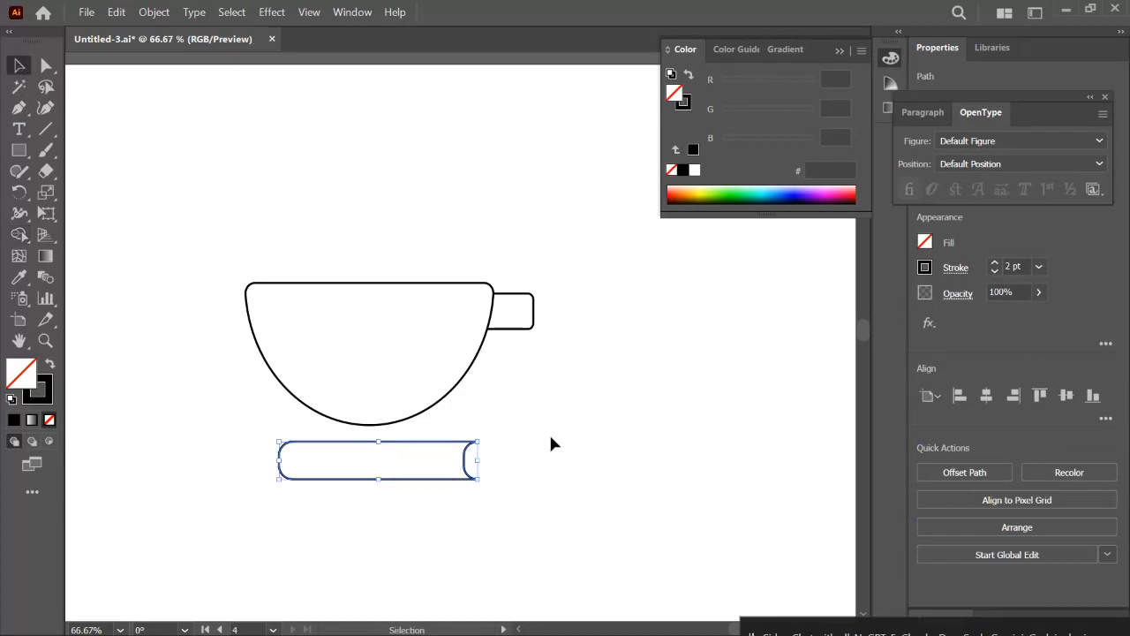
pyautogui.click(499, 466)
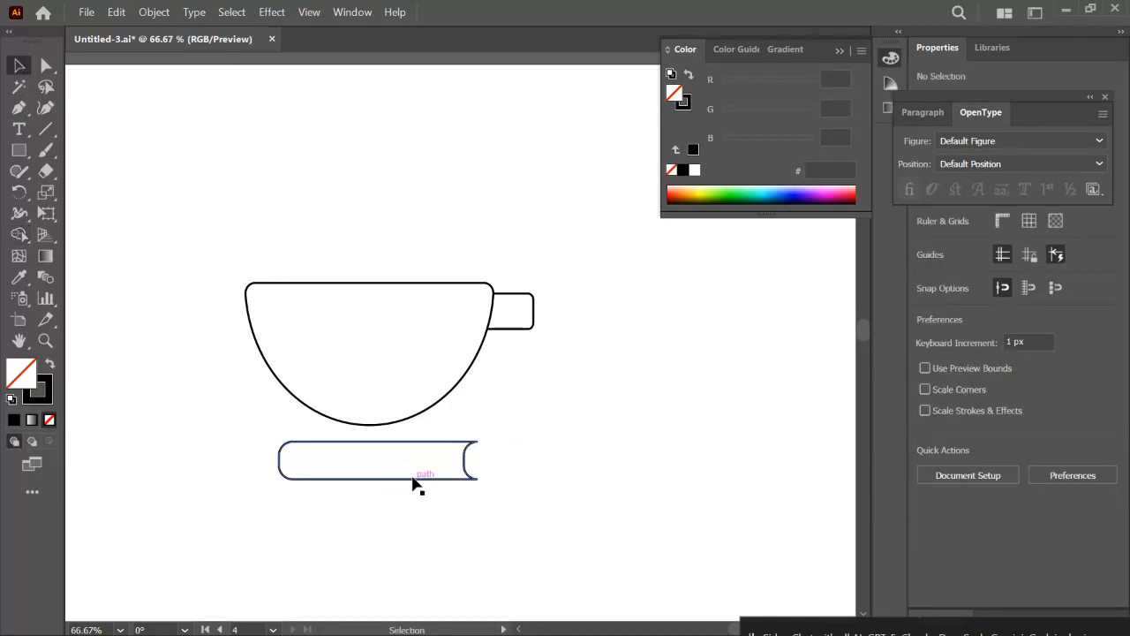
# Move the book outline up just beneath the cup and place a smaller copy of it inside
pyautogui.moveTo(416, 482)
pyautogui.mouseDown()
pyautogui.moveTo(429, 485)
pyautogui.moveTo(415, 475)
pyautogui.mouseUp()
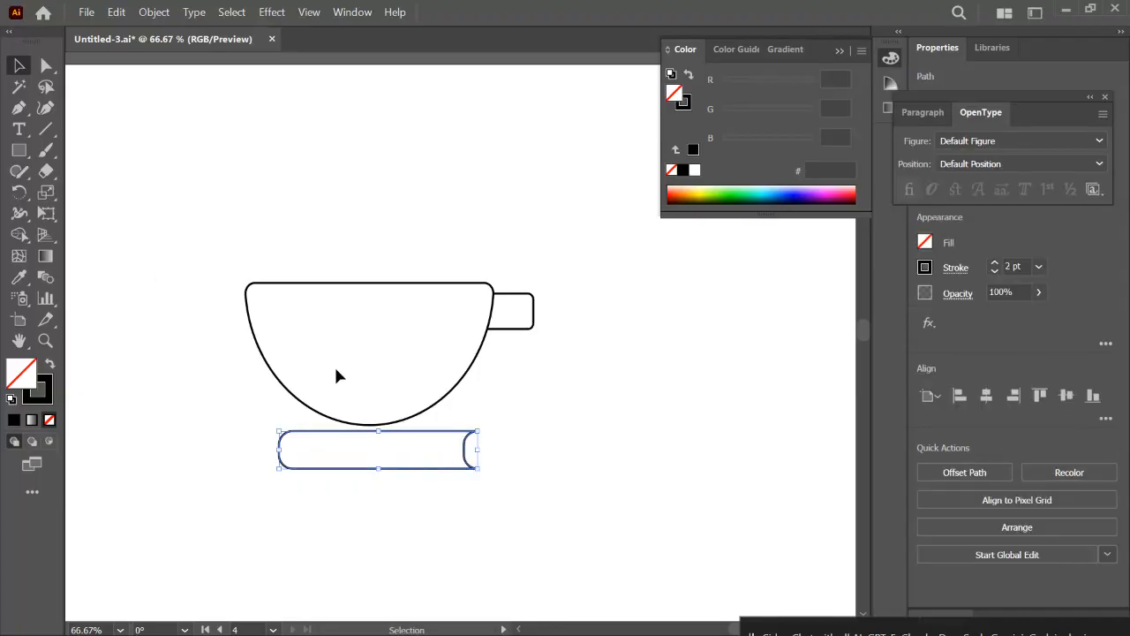
pyautogui.moveTo(448, 473); pyautogui.dragTo(459, 468)
pyautogui.moveTo(475, 425); pyautogui.dragTo(411, 447)
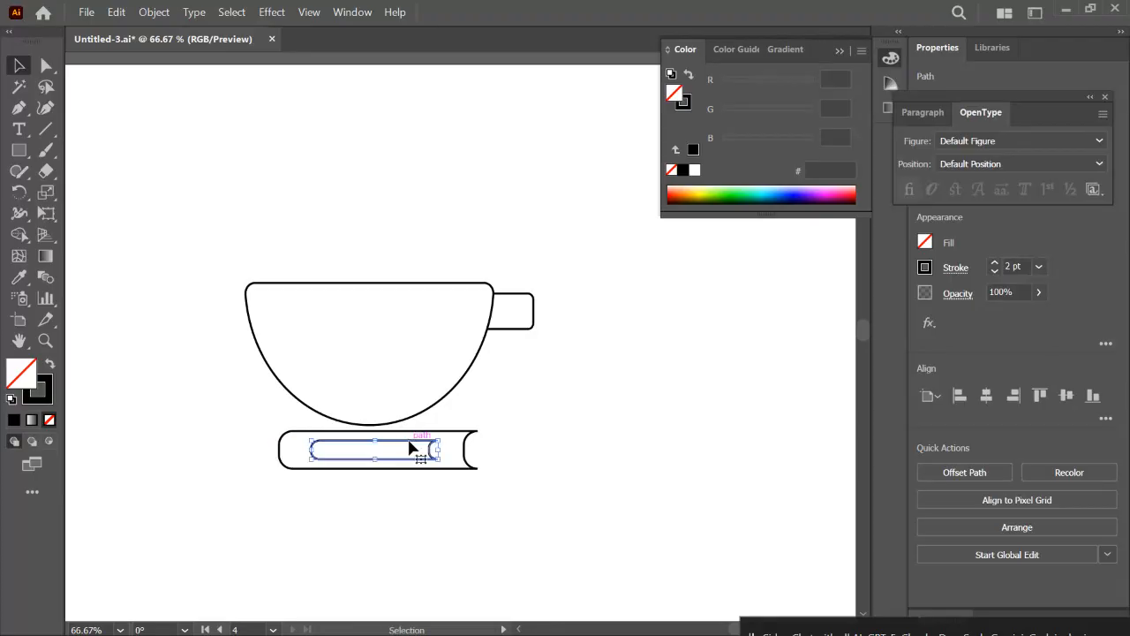
pyautogui.click(426, 521)
# Draw a horizontal line from the inner book shape's left edge almost to its concave end and give it round caps
pyautogui.scroll(2, 406, 498)
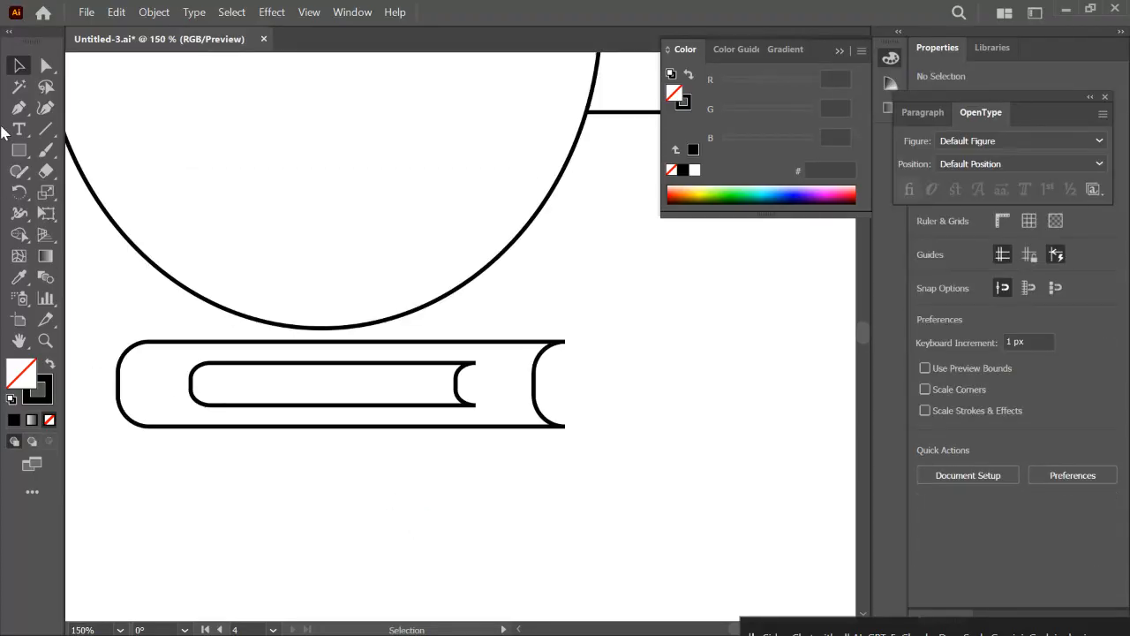
pyautogui.click(50, 130)
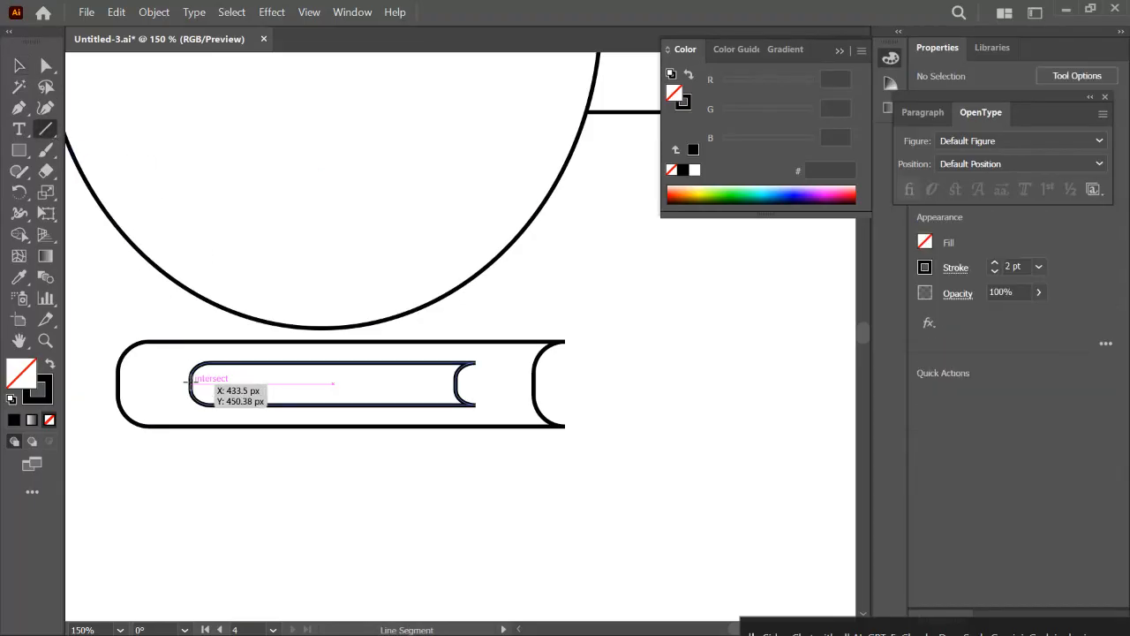
pyautogui.moveTo(191, 385); pyautogui.dragTo(439, 385)
pyautogui.click(20, 66)
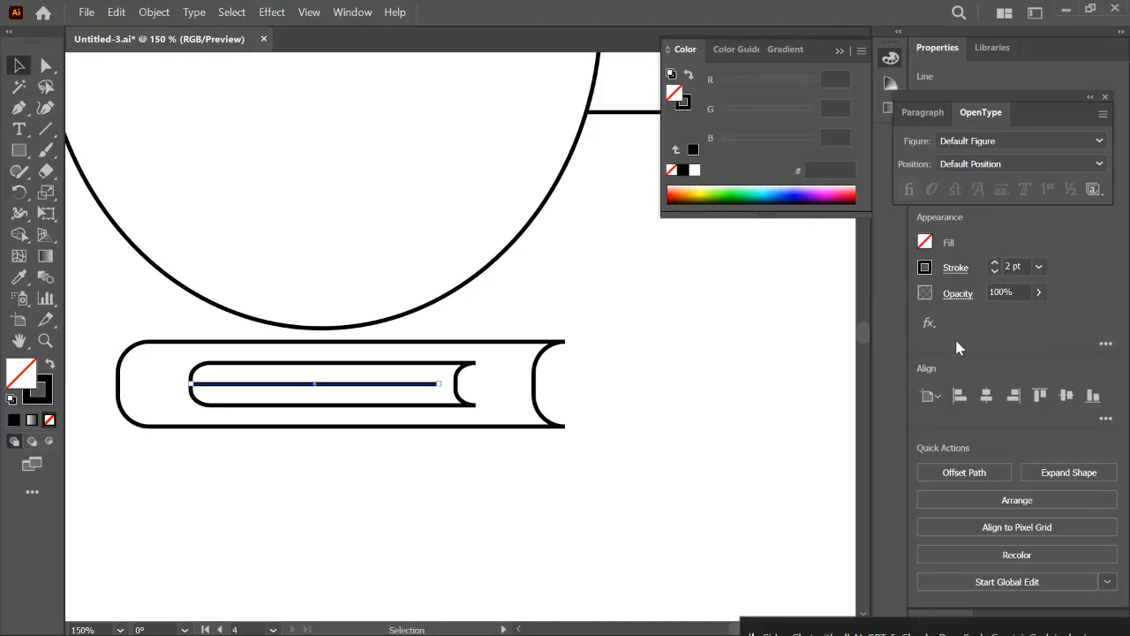
pyautogui.click(963, 273)
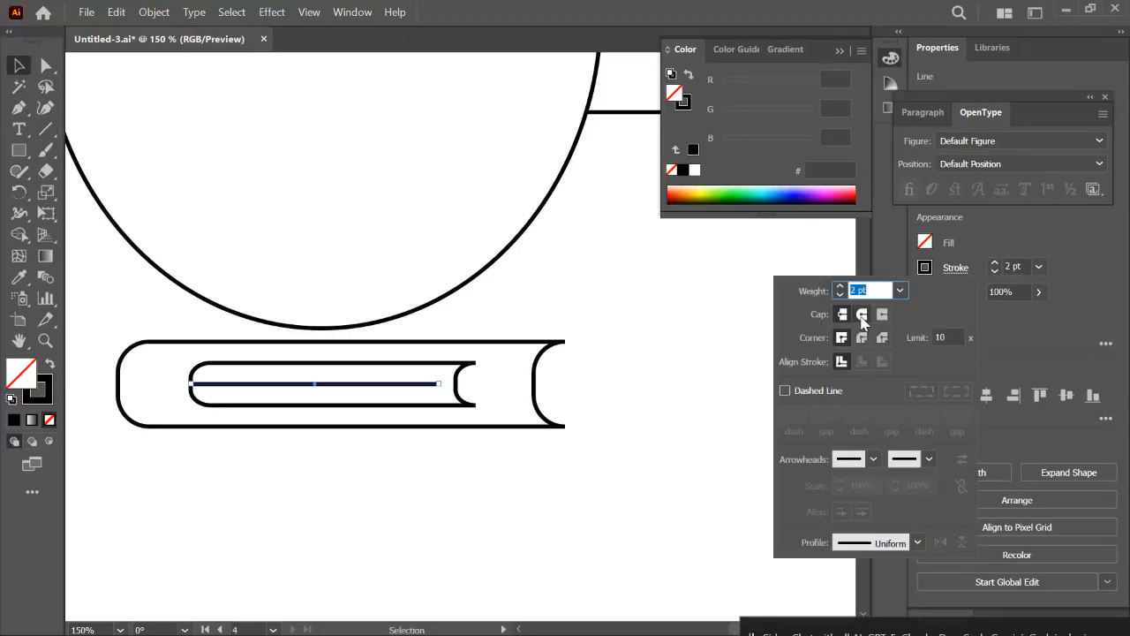
pyautogui.click(862, 315)
pyautogui.click(20, 68)
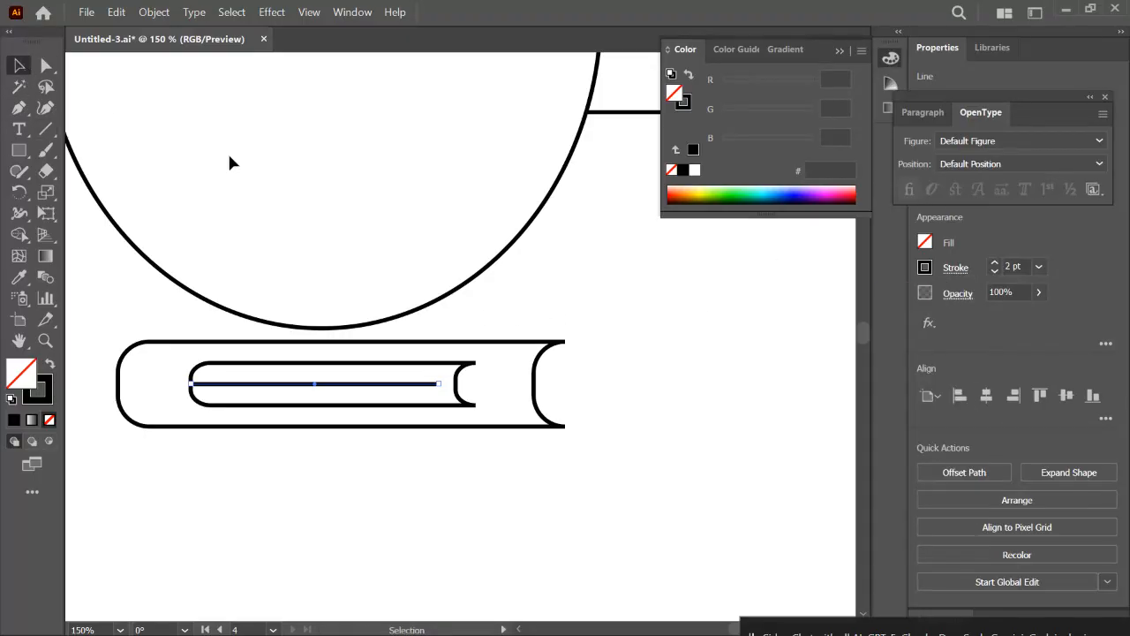
pyautogui.click(623, 263)
pyautogui.scroll(-2, 567, 311)
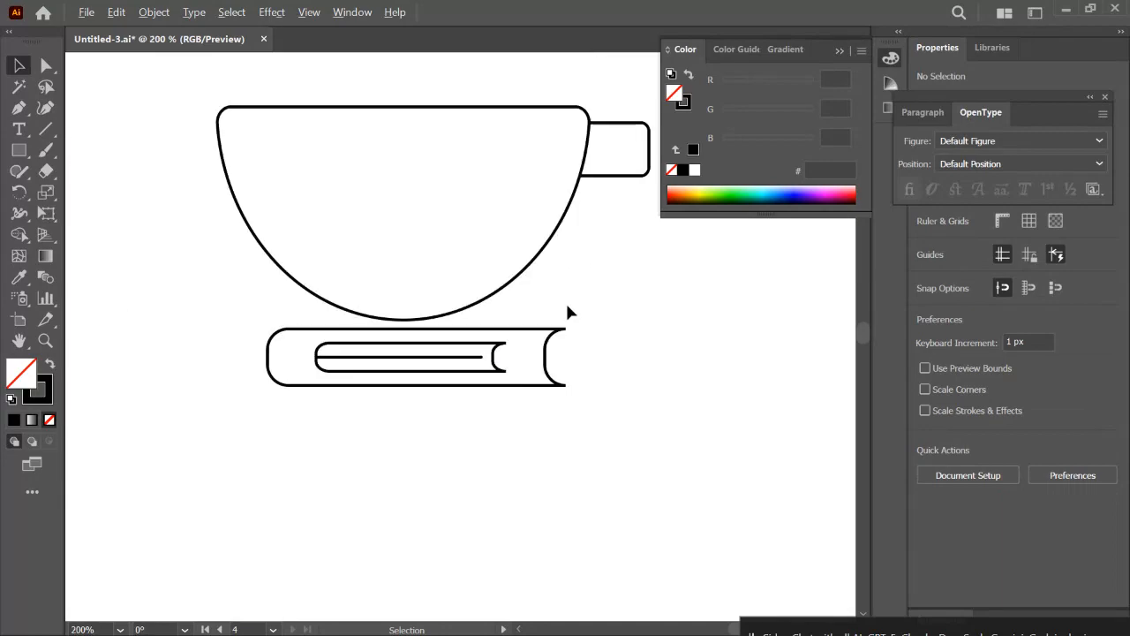
# Scale the cup and its handle down proportionally to about the book's width and centre them just above the book
pyautogui.click(408, 177)
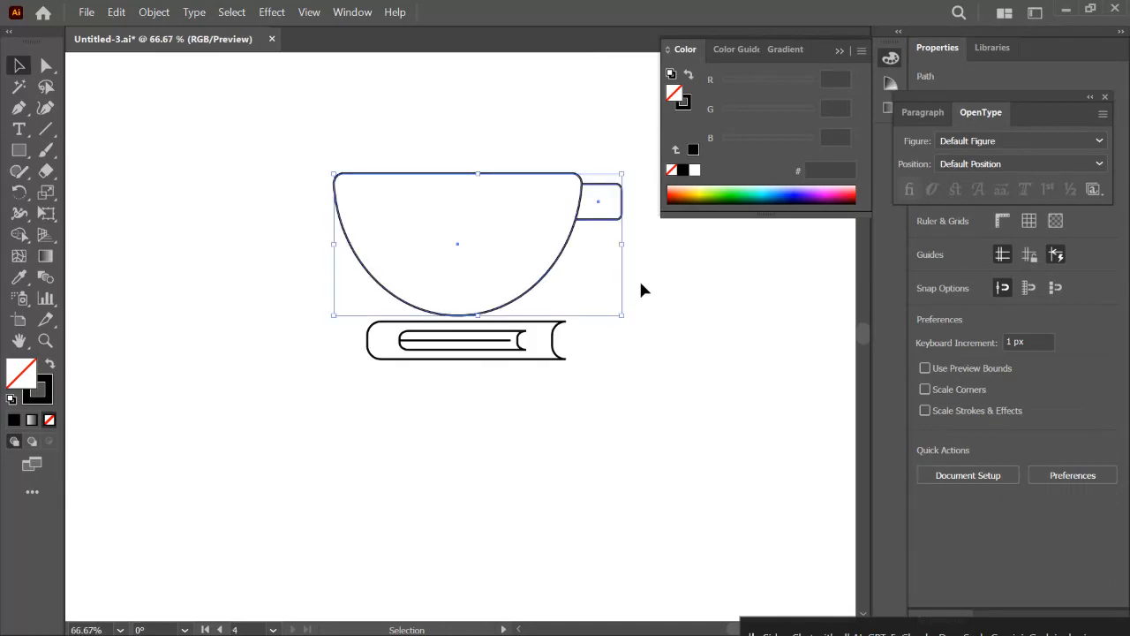
pyautogui.moveTo(620, 173); pyautogui.dragTo(528, 219)
pyautogui.moveTo(488, 276); pyautogui.dragTo(528, 276)
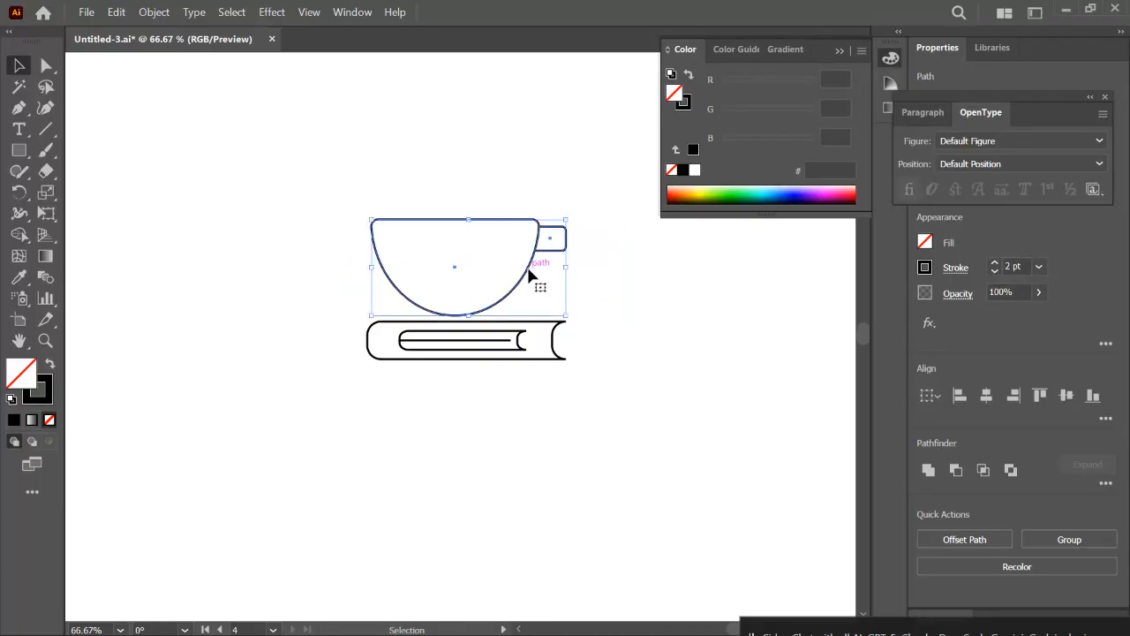
pyautogui.click(549, 392)
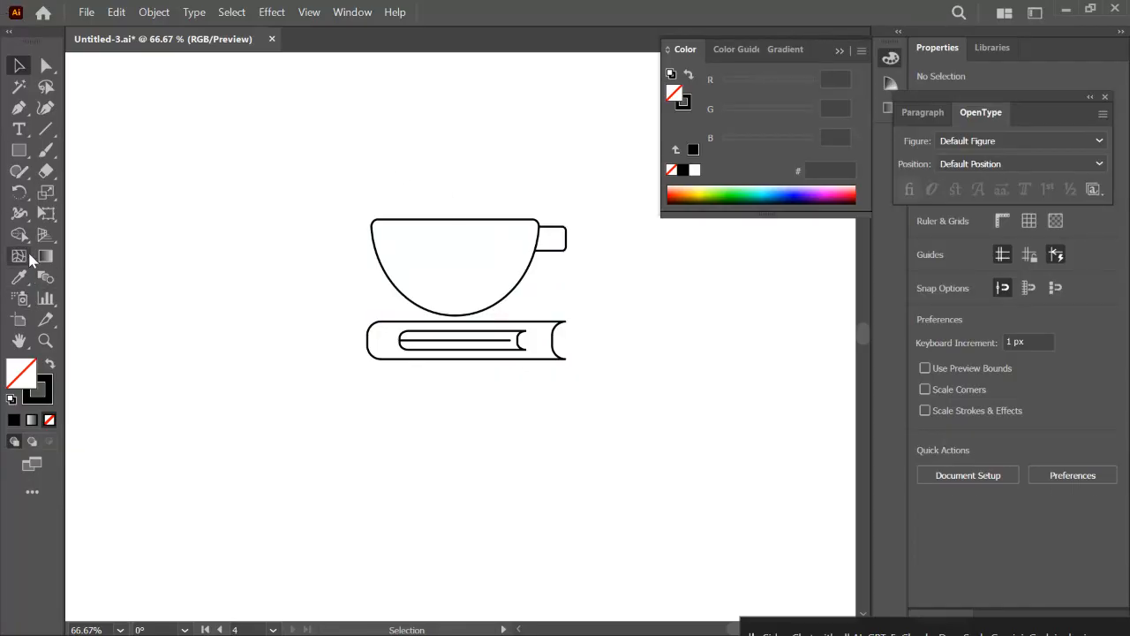
# Draw a short vertical steam line just above the cup's rim, left of its centre
pyautogui.click(46, 129)
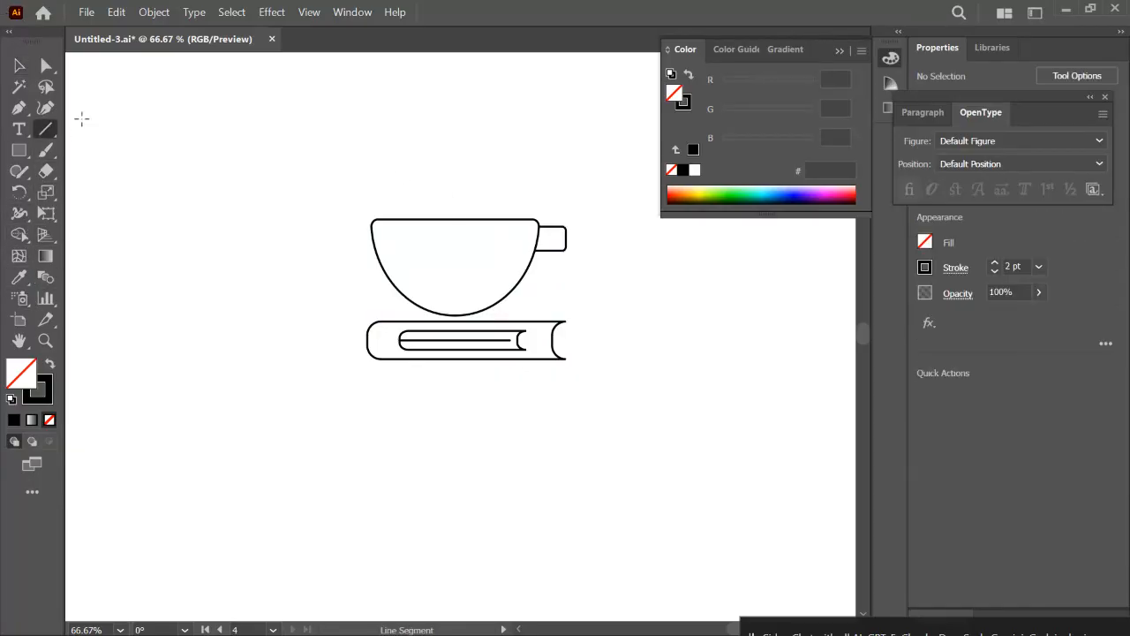
pyautogui.moveTo(419, 159); pyautogui.dragTo(427, 210)
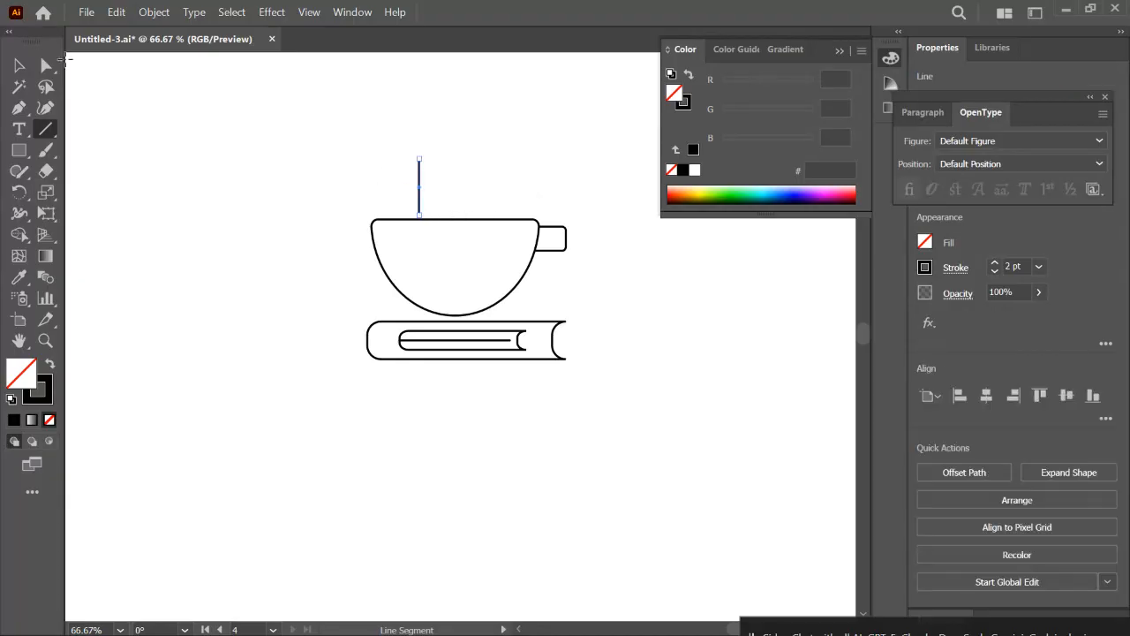
pyautogui.click(18, 66)
pyautogui.click(496, 178)
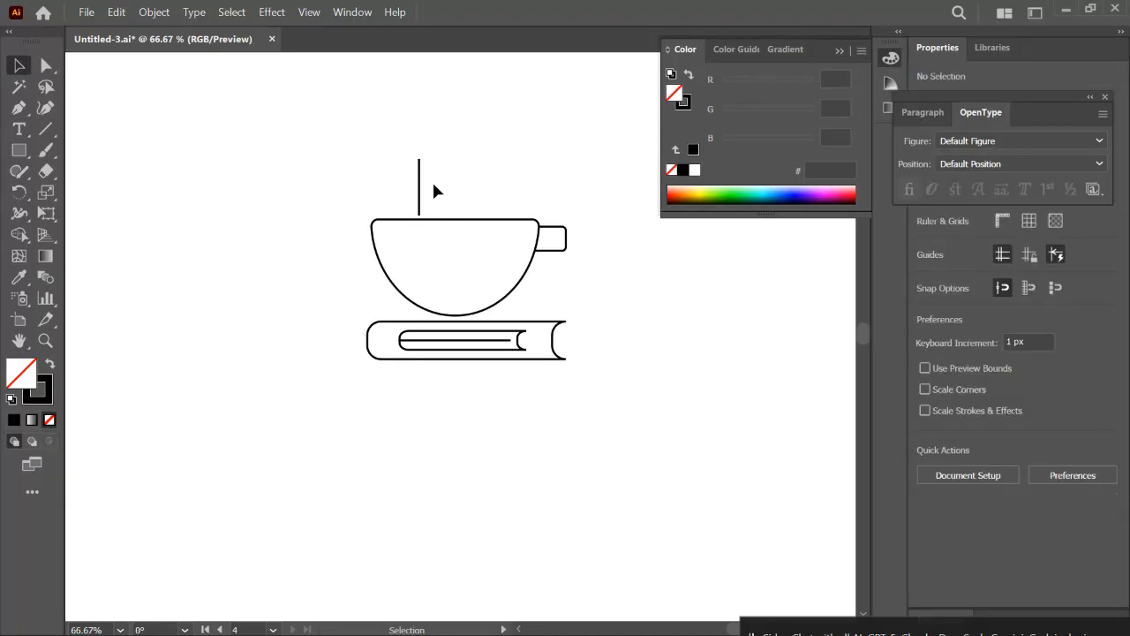
# Copy the steam line into three parallel lines with the middle one raised, group them and centre the group above the cup
pyautogui.moveTo(420, 194); pyautogui.dragTo(481, 208)
pyautogui.hotkey('ctrl', 'g')
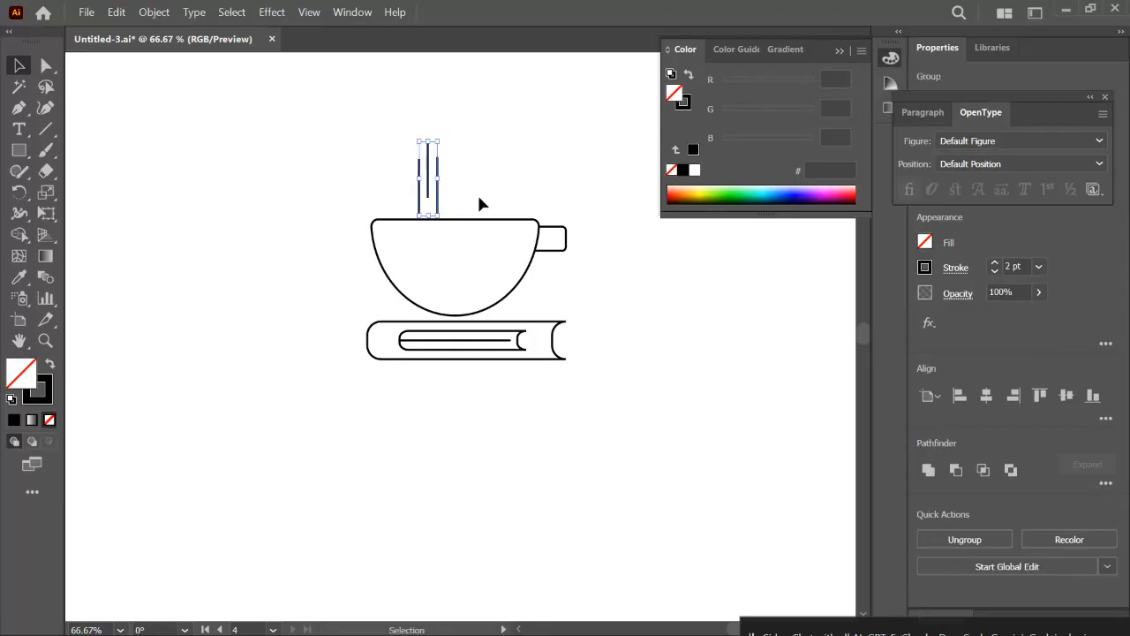
pyautogui.moveTo(436, 177); pyautogui.dragTo(454, 177)
pyautogui.click(504, 212)
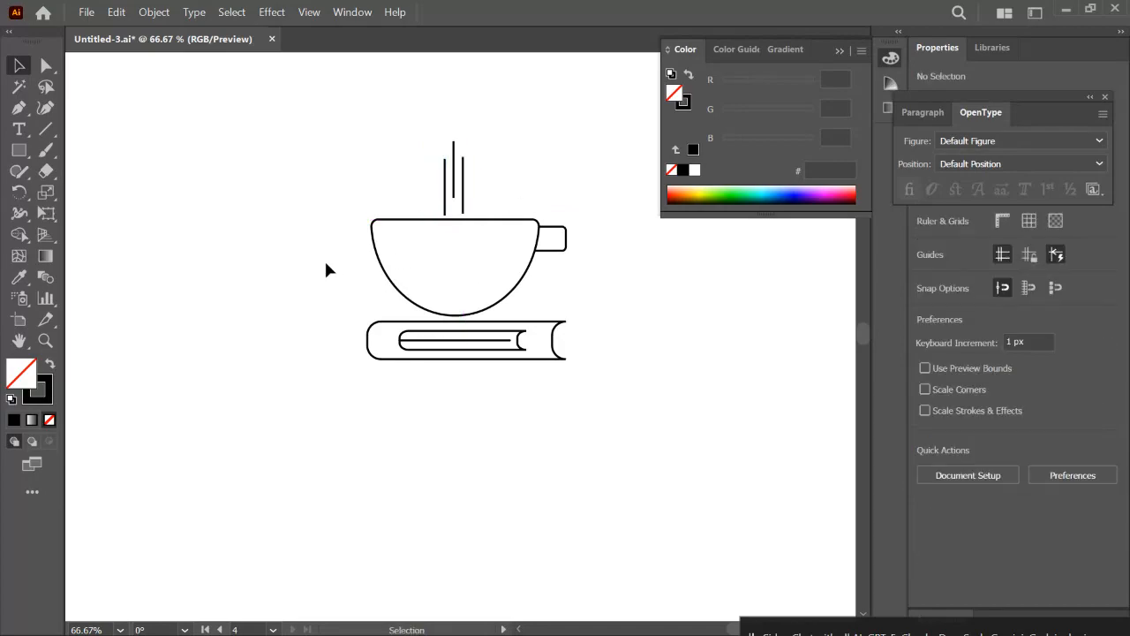
pyautogui.moveTo(336, 309); pyautogui.dragTo(406, 370)
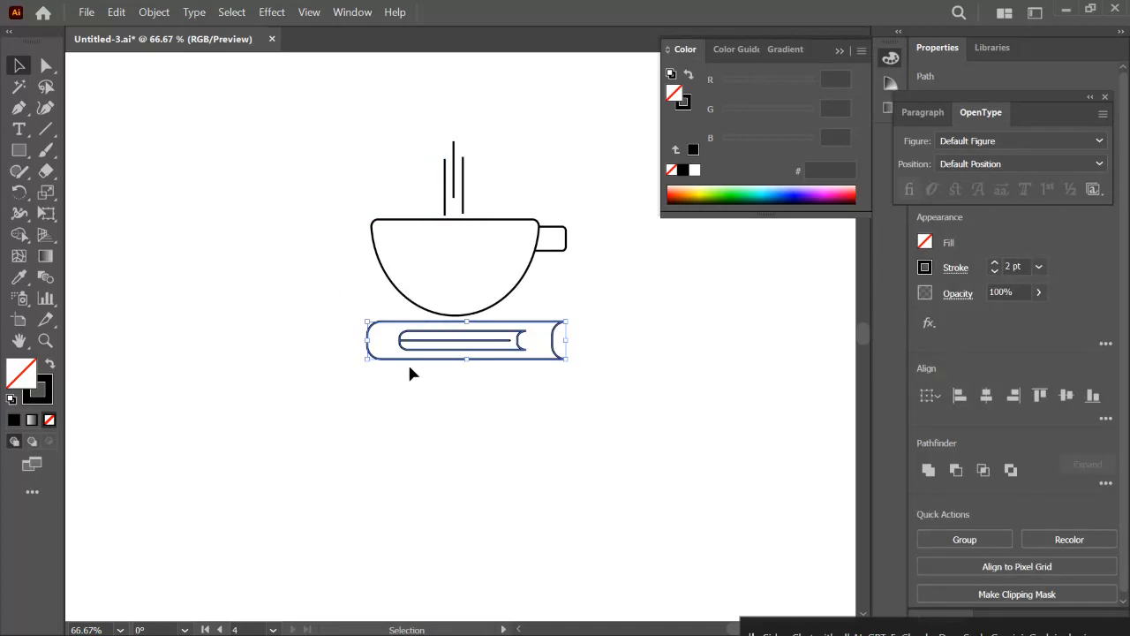
pyautogui.press('a')
pyautogui.press('v')
pyautogui.click(464, 429)
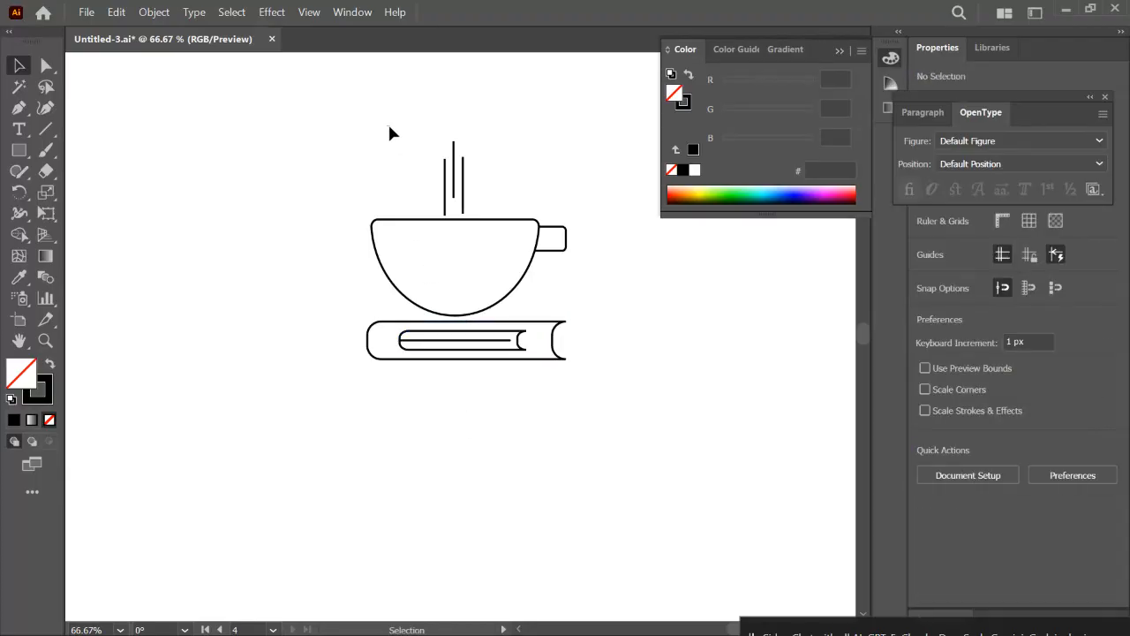
# Try scaling the whole logo down to a tiny icon with its live strokes and undo the scaling
pyautogui.moveTo(389, 127)
pyautogui.mouseDown()
pyautogui.moveTo(418, 152)
pyautogui.moveTo(610, 456)
pyautogui.mouseUp()
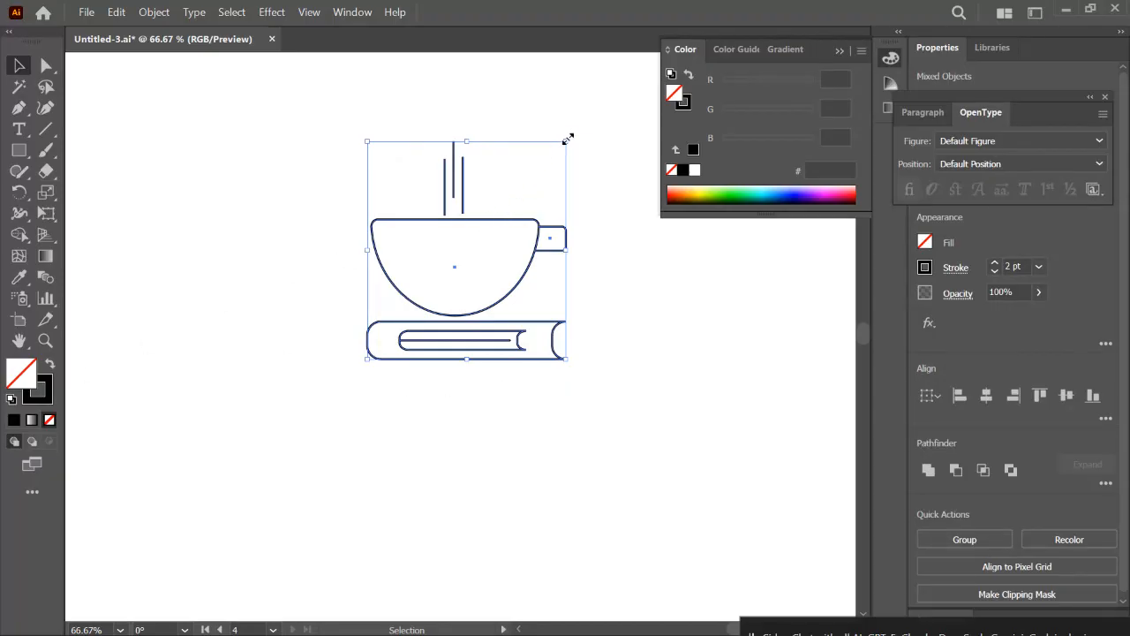
pyautogui.moveTo(567, 138); pyautogui.dragTo(421, 320)
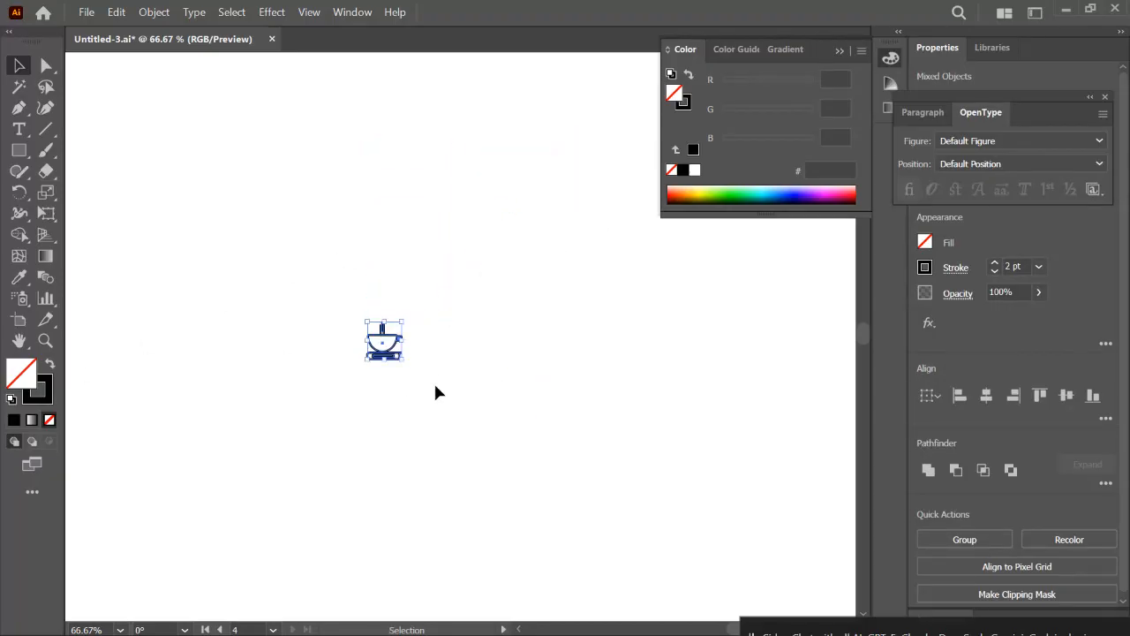
pyautogui.click(432, 391)
pyautogui.moveTo(390, 377); pyautogui.dragTo(349, 278)
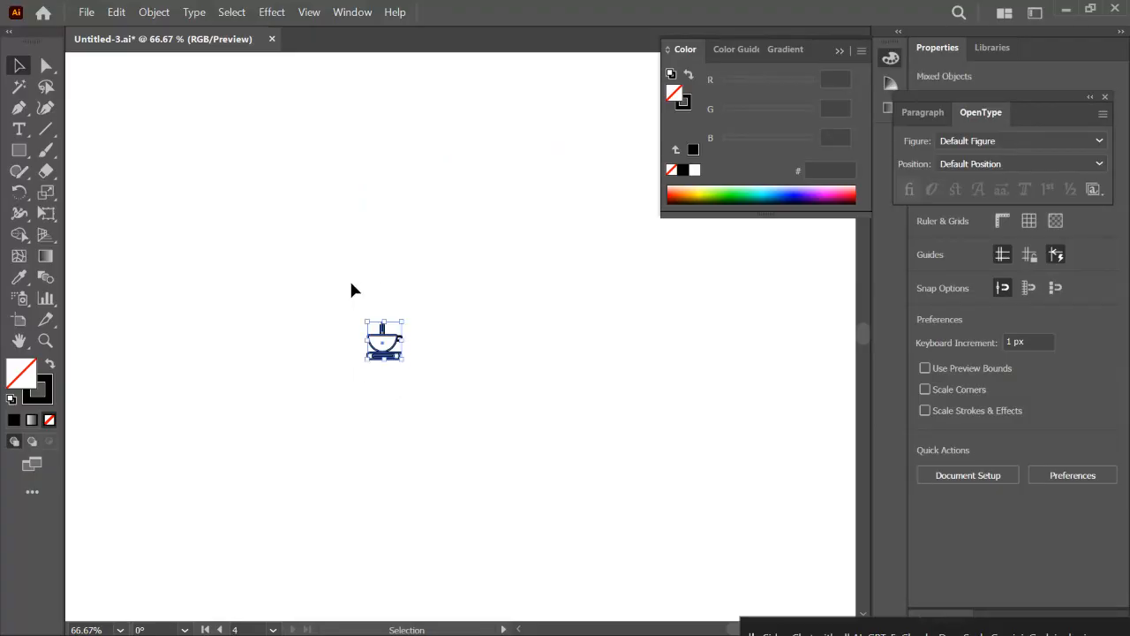
pyautogui.hotkey('ctrl', 'z')
pyautogui.click(301, 181)
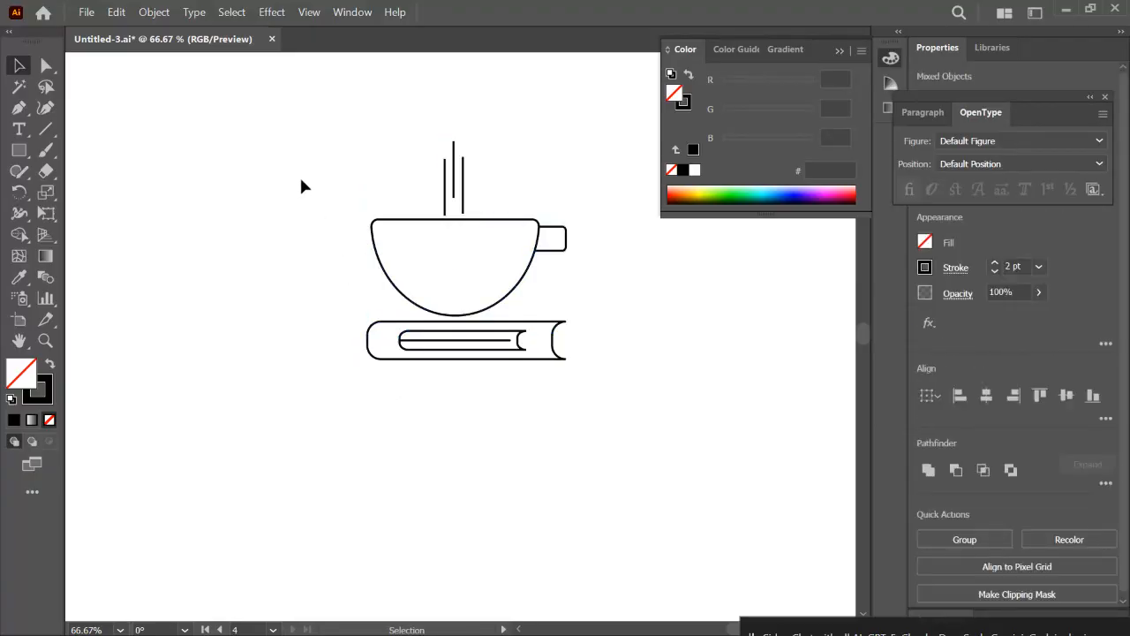
# Select the whole logo, convert its strokes to filled shapes with Outline Stroke and apply Expand
pyautogui.moveTo(322, 135); pyautogui.dragTo(617, 433)
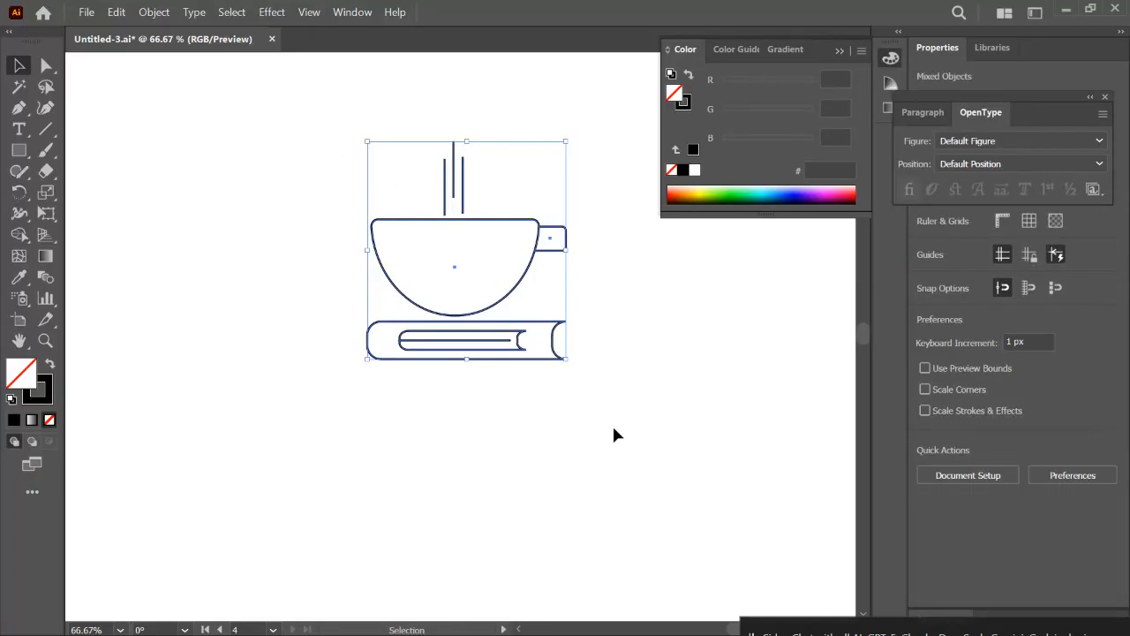
pyautogui.moveTo(347, 117); pyautogui.dragTo(602, 403)
pyautogui.click(154, 12)
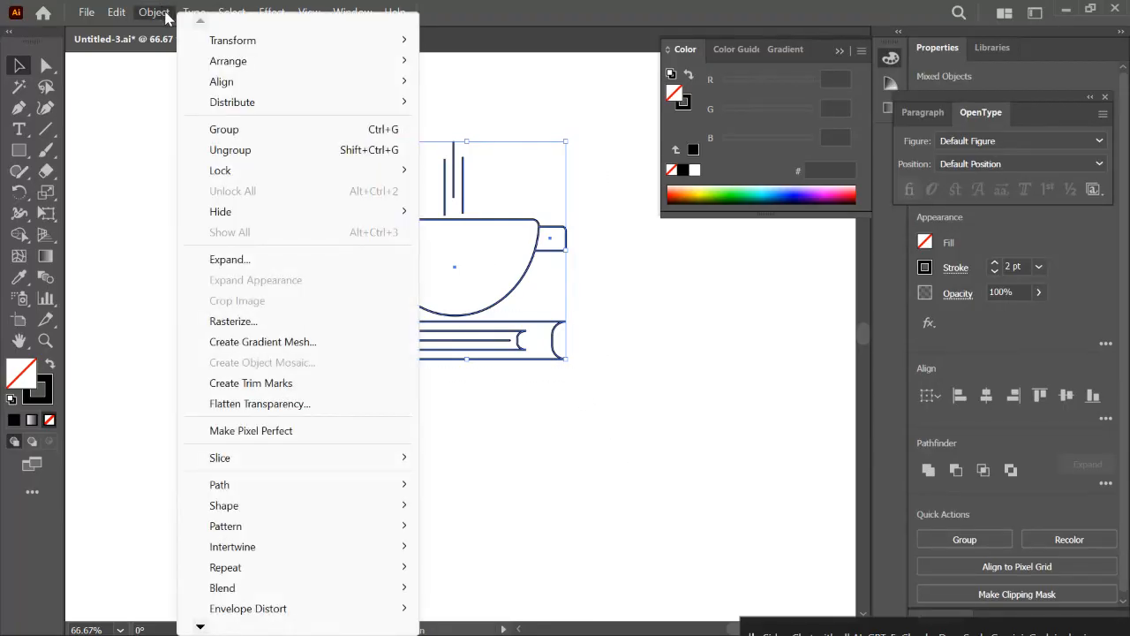
pyautogui.moveTo(236, 491)
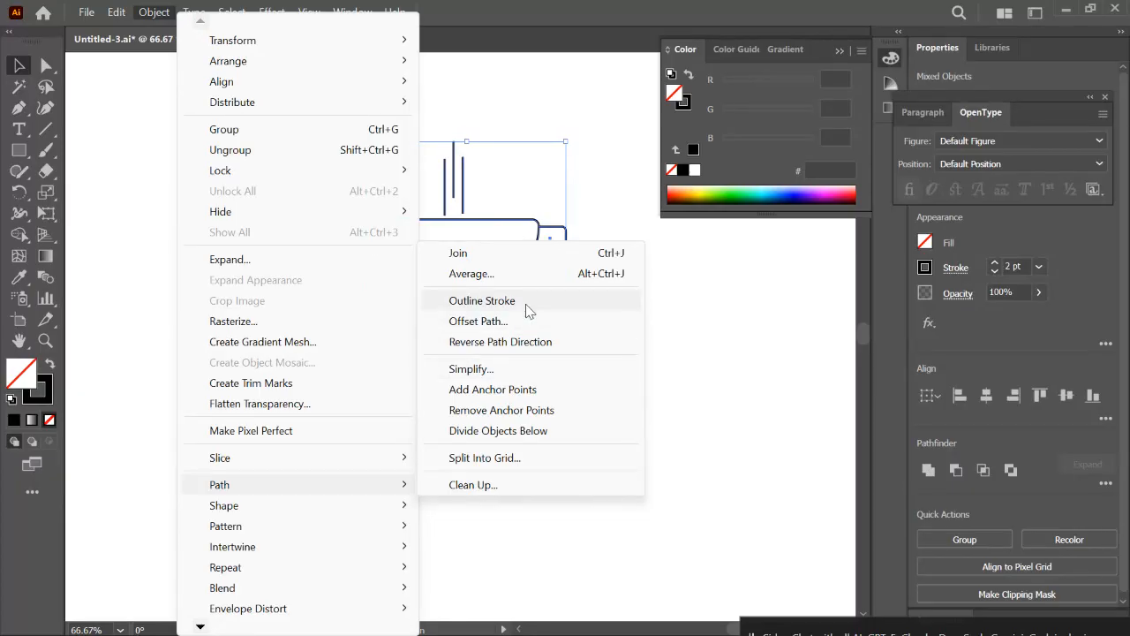
pyautogui.click(482, 301)
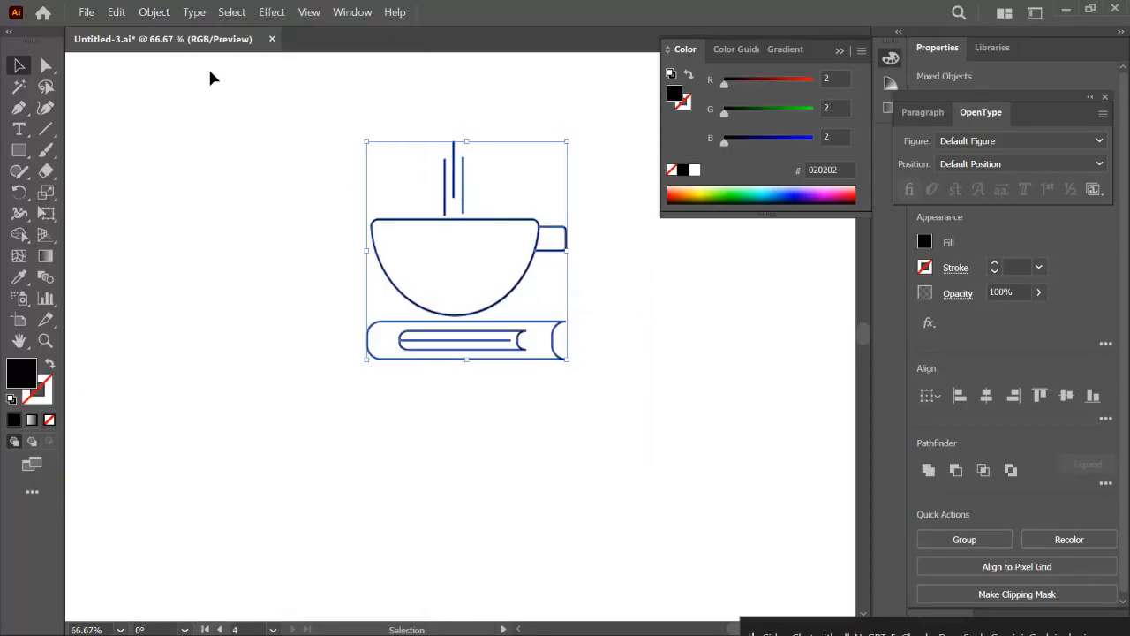
pyautogui.click(151, 16)
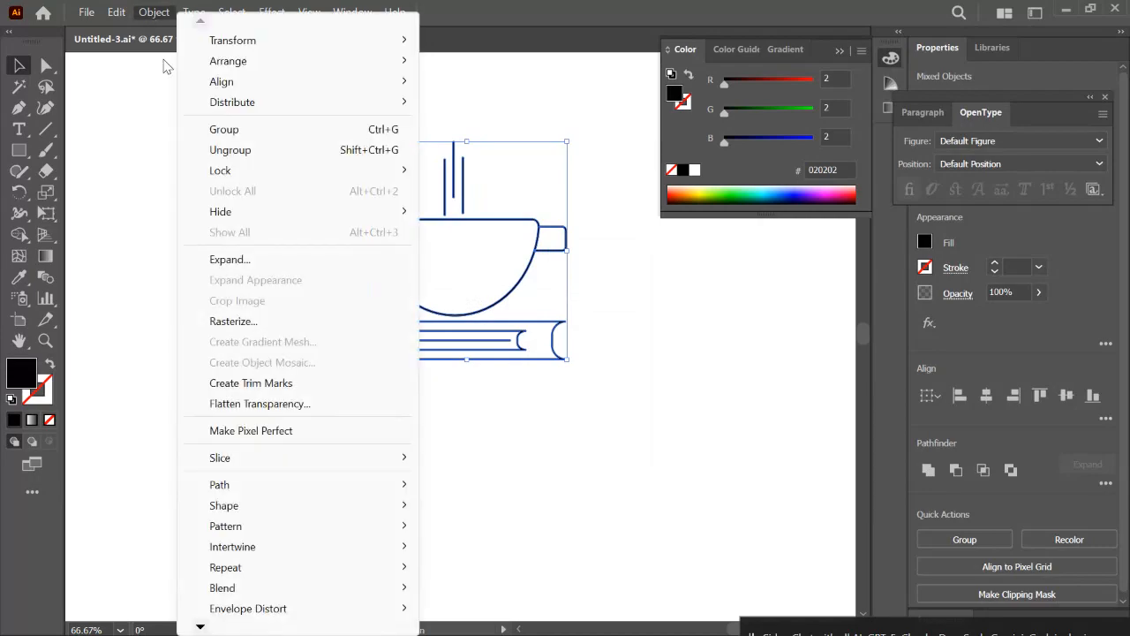
pyautogui.click(245, 264)
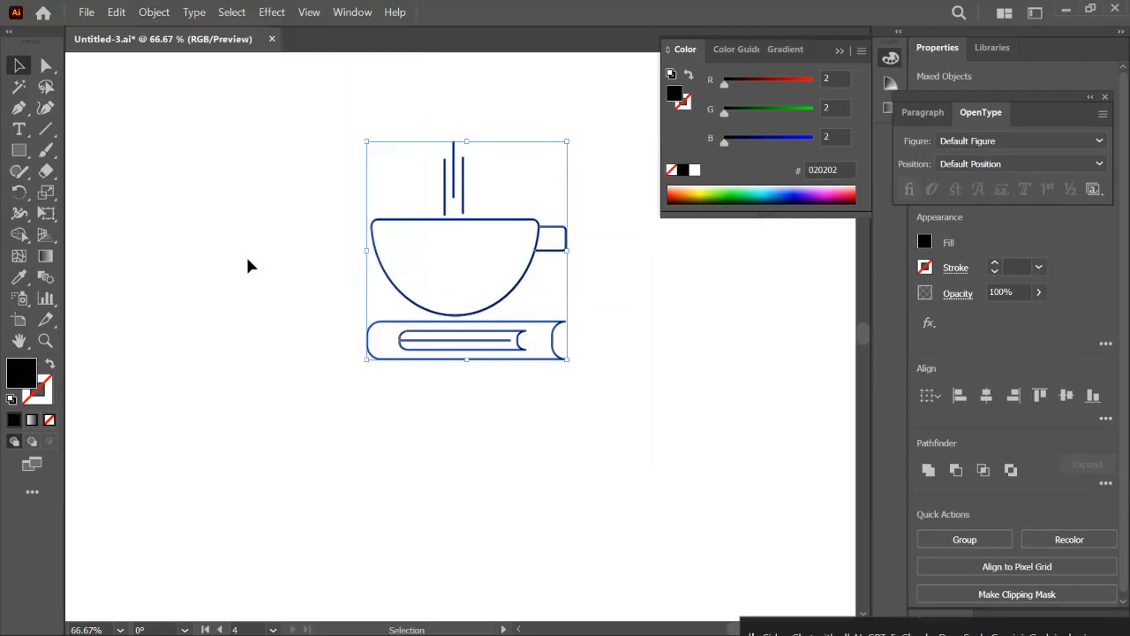
# Try scaling the outlined logo down to a tiny icon and undo the scaling
pyautogui.moveTo(569, 143); pyautogui.dragTo(418, 327)
pyautogui.click(470, 352)
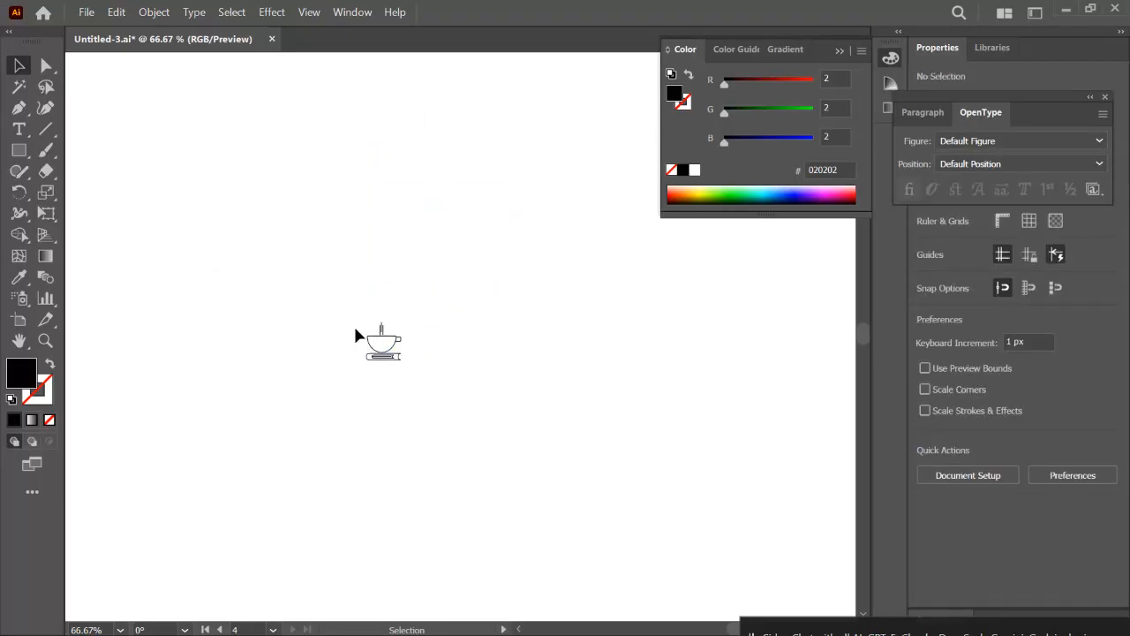
pyautogui.hotkey('ctrl', 'z')
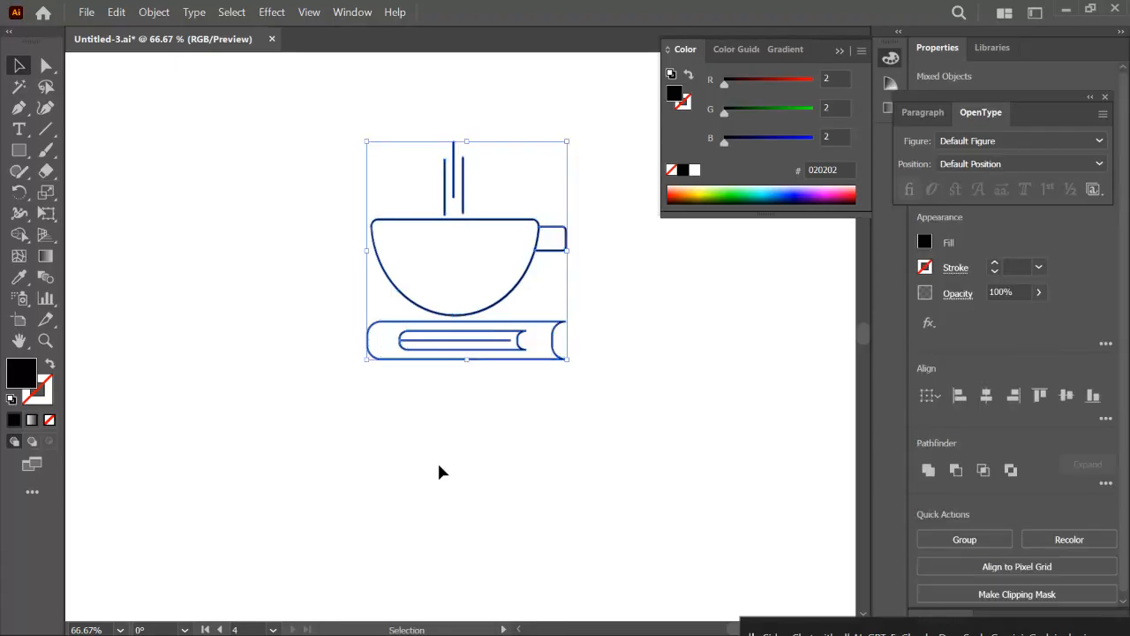
pyautogui.click(438, 463)
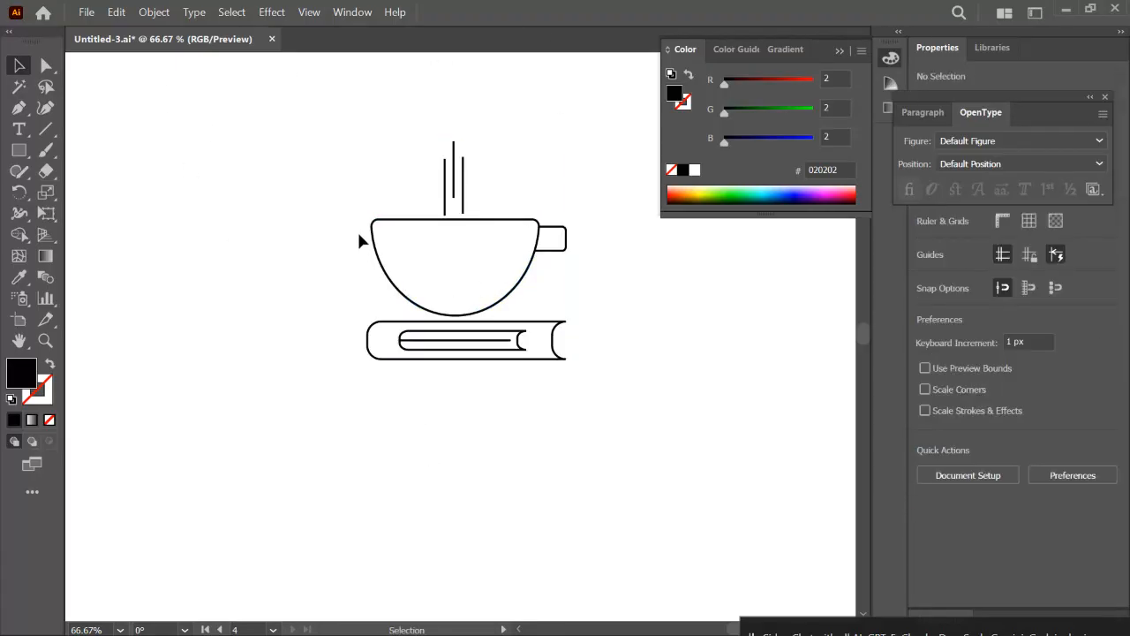
# Fill the cup body, the book and the inner book shape with black (#020202) using Live Paint Bucket
pyautogui.moveTo(357, 236); pyautogui.dragTo(584, 403)
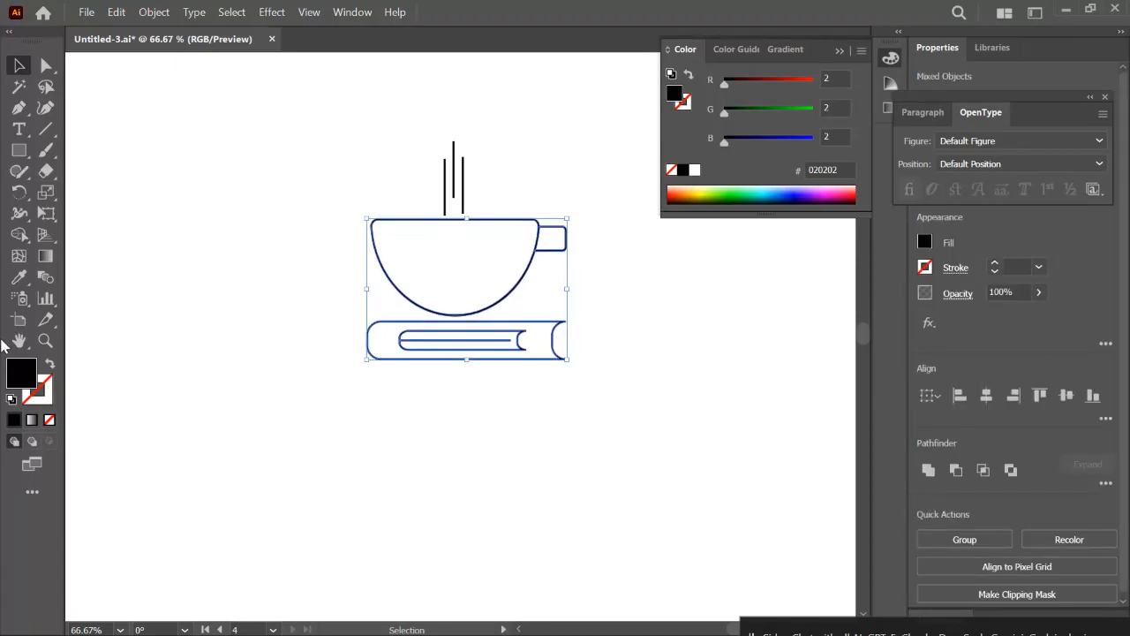
pyautogui.click(21, 237)
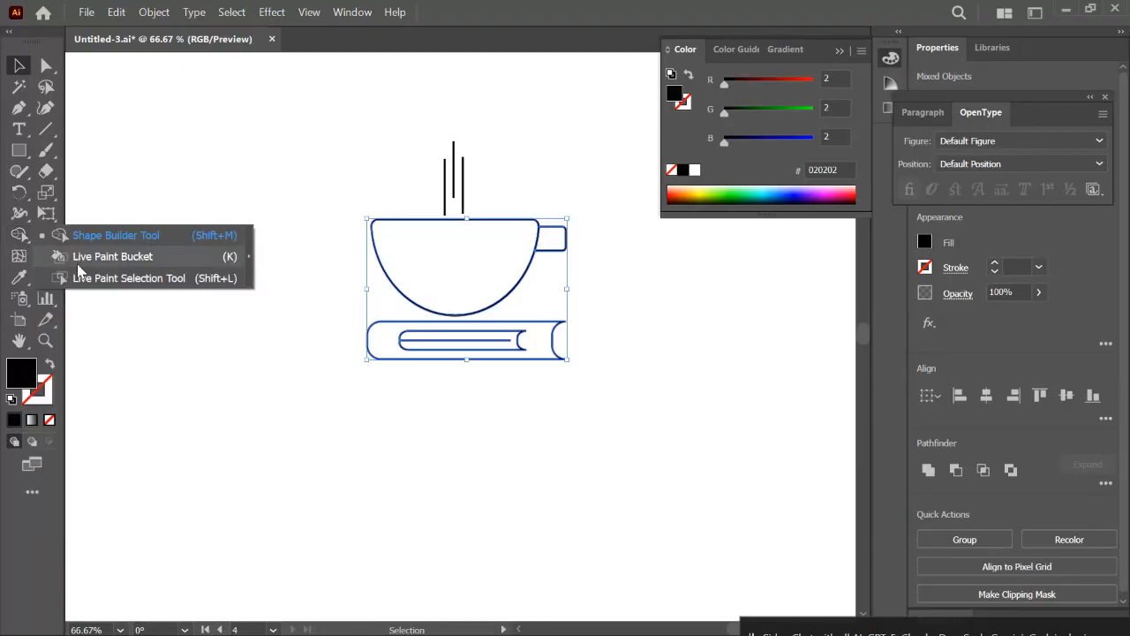
pyautogui.click(112, 256)
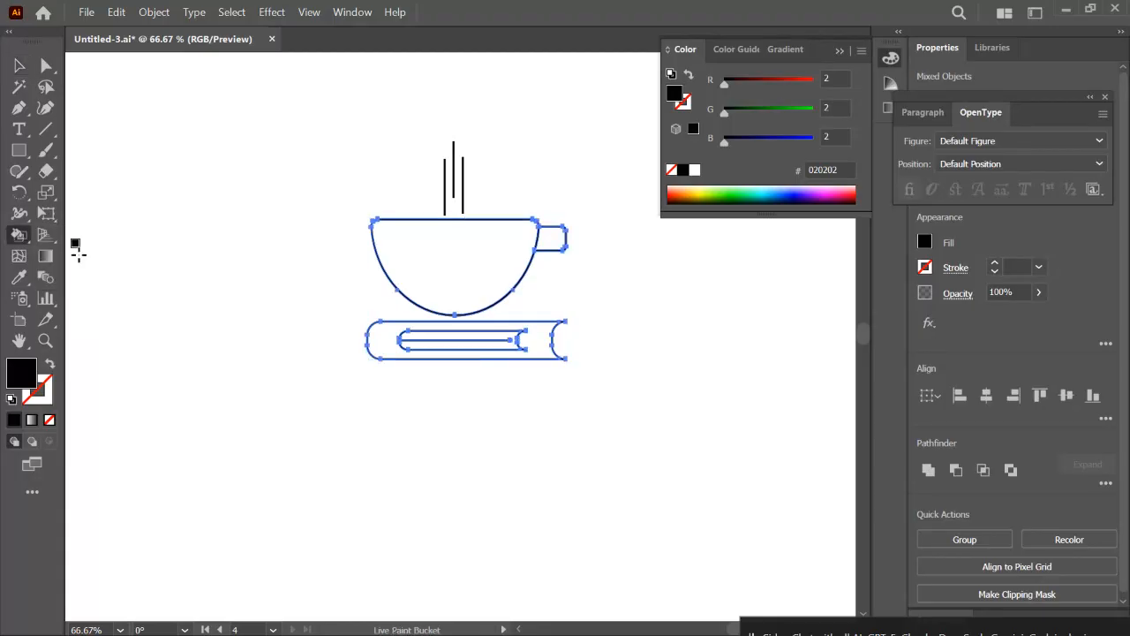
pyautogui.click(444, 257)
pyautogui.click(380, 336)
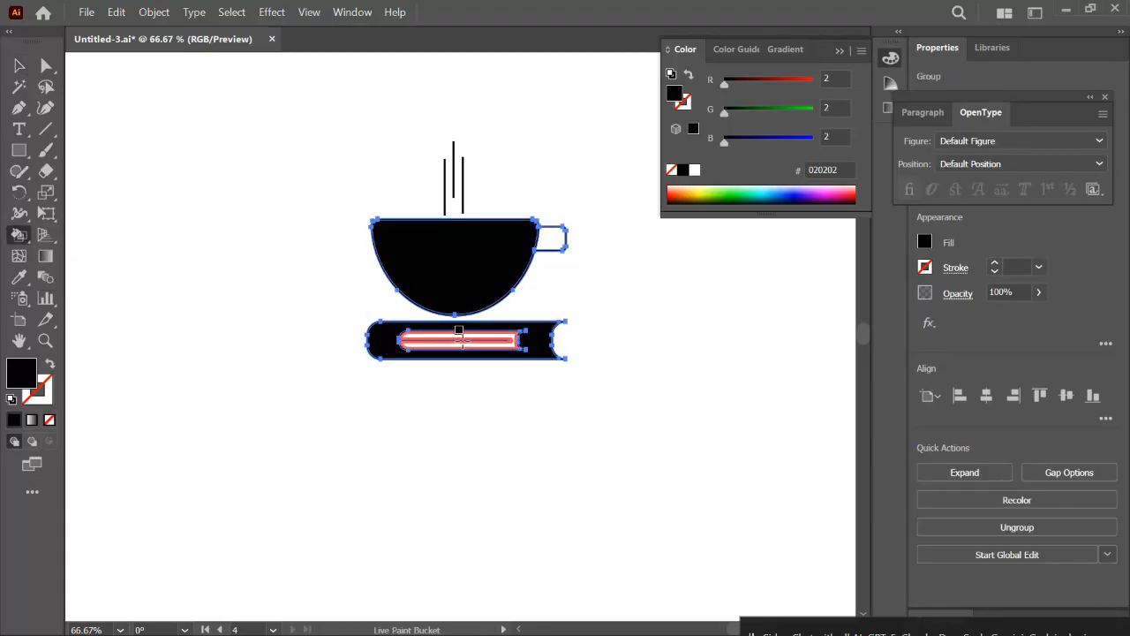
pyautogui.click(460, 338)
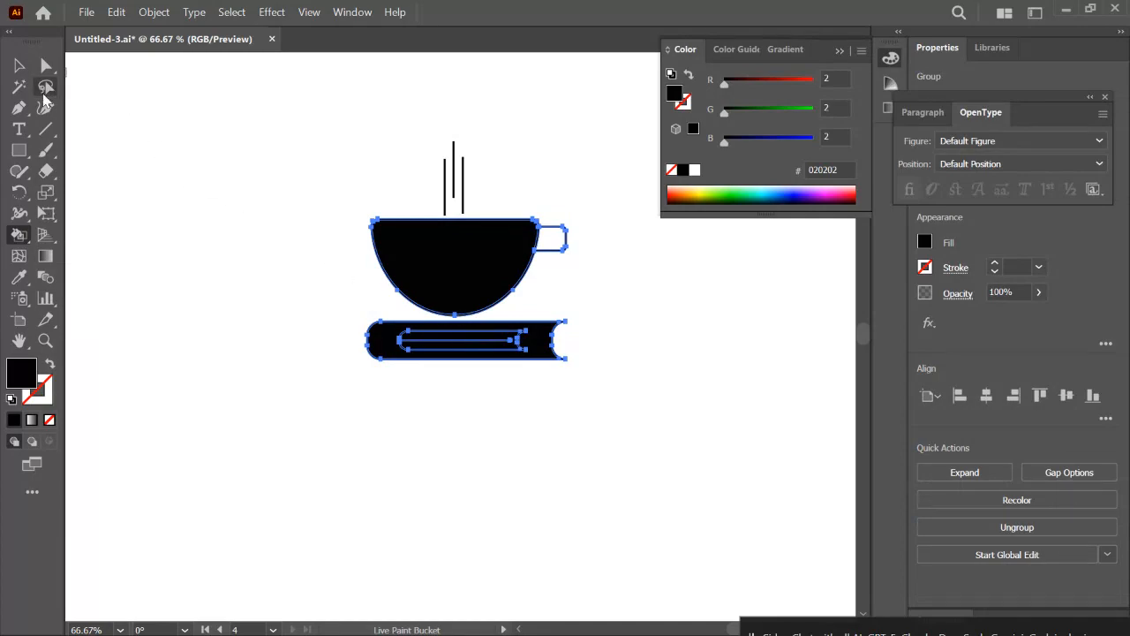
pyautogui.click(19, 64)
pyautogui.click(269, 217)
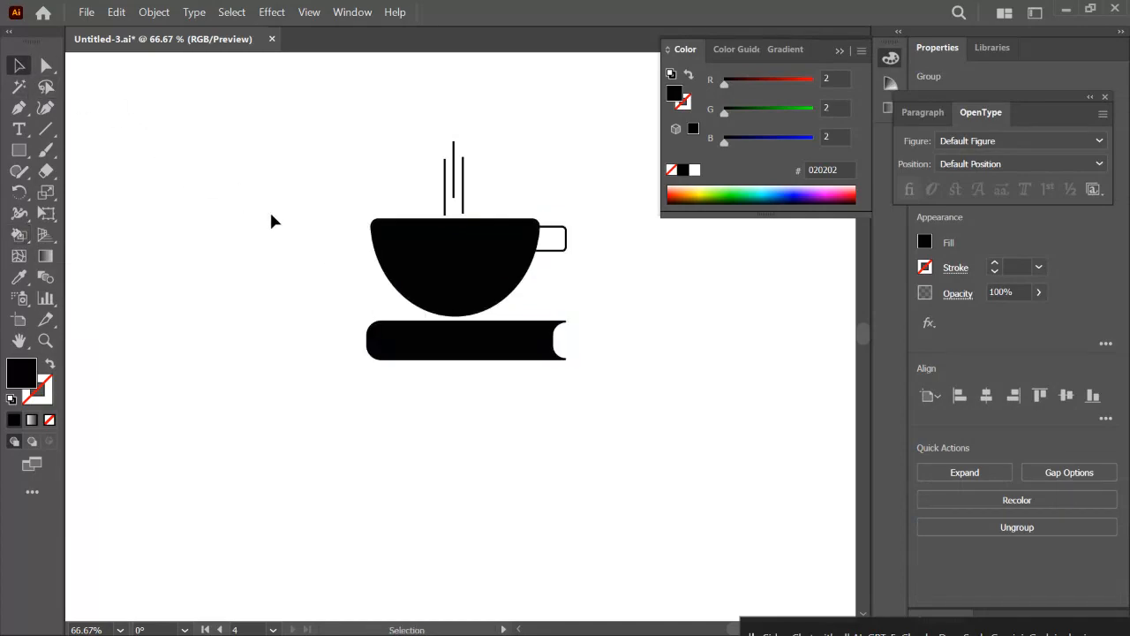
# Expand the Live Paint group of cup and book and ungroup it into separate shapes
pyautogui.scroll(2, 461, 355)
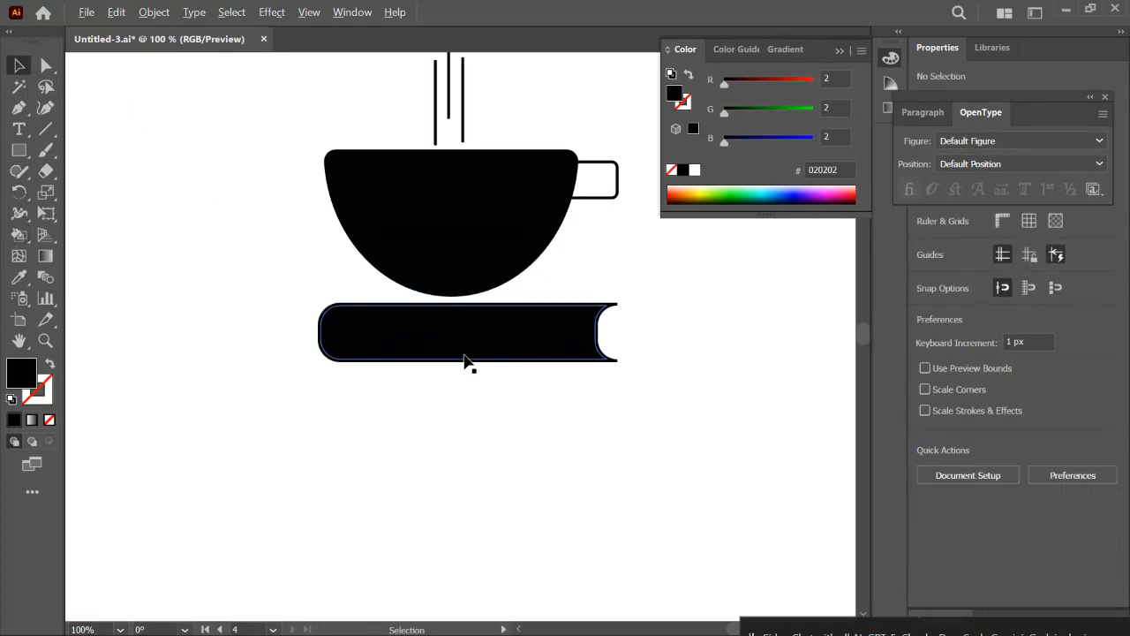
pyautogui.click(462, 340)
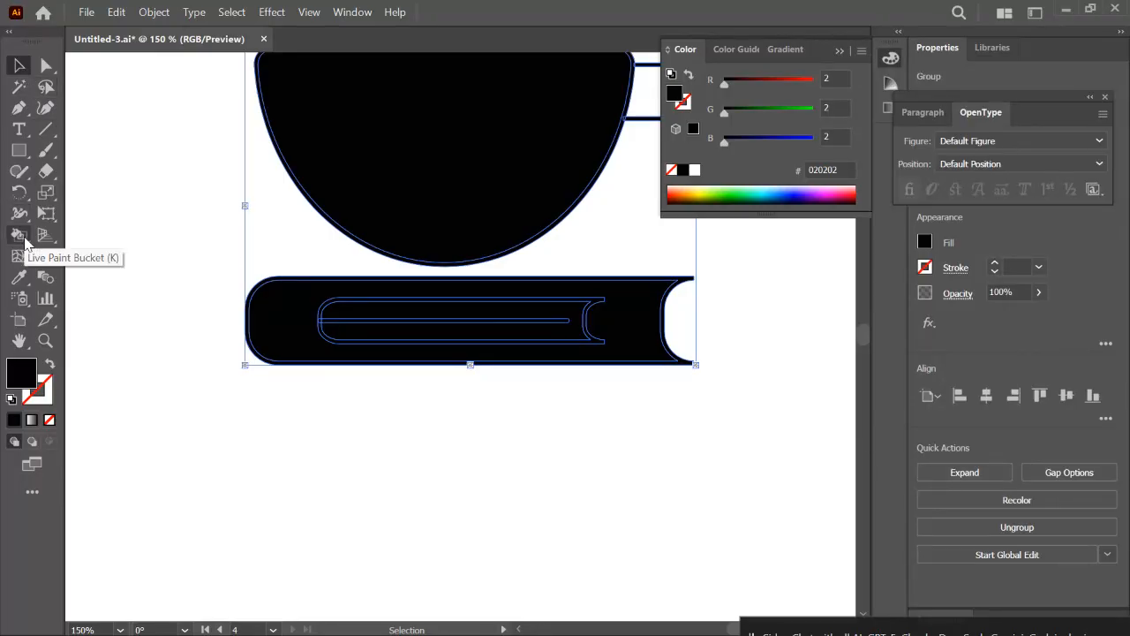
pyautogui.click(952, 480)
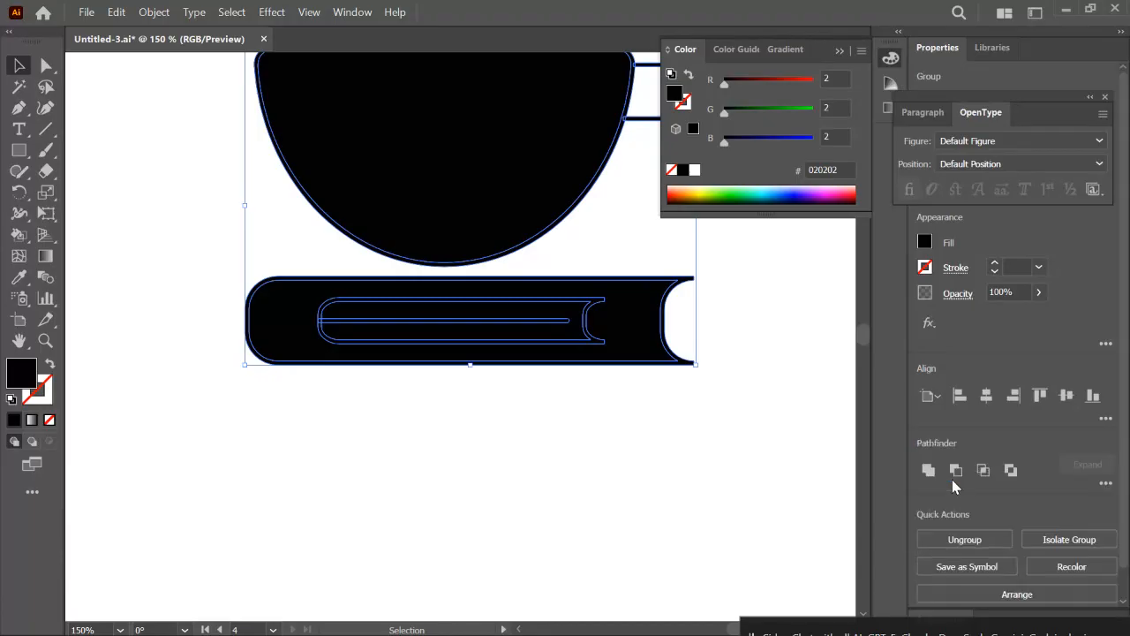
pyautogui.click(961, 540)
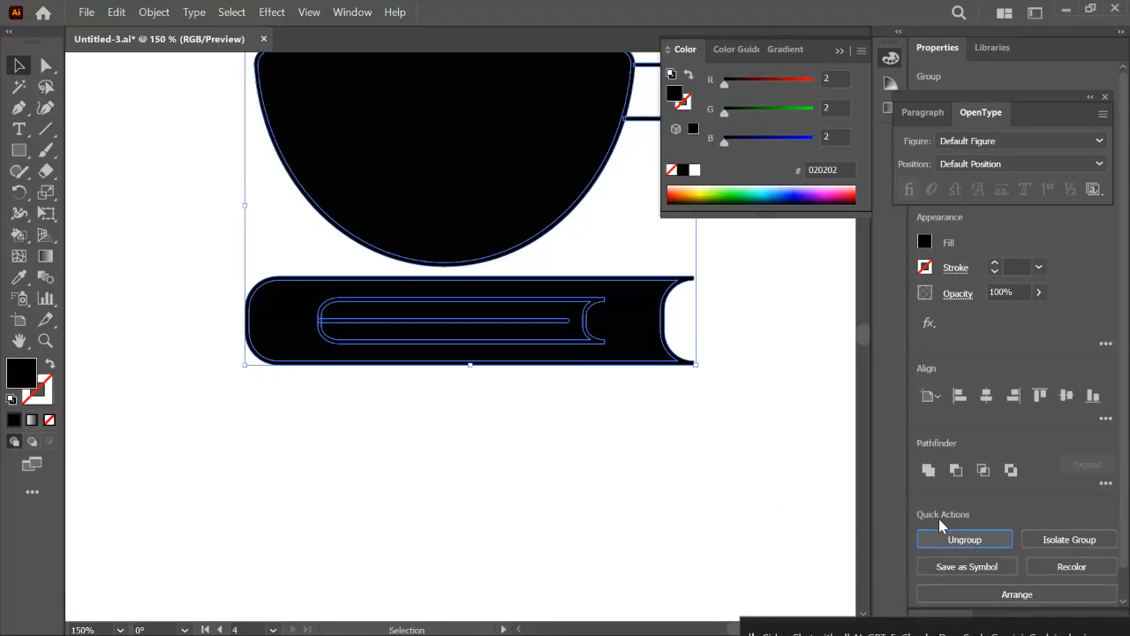
# Recolour the outline of the inner book shape to white
pyautogui.click(598, 469)
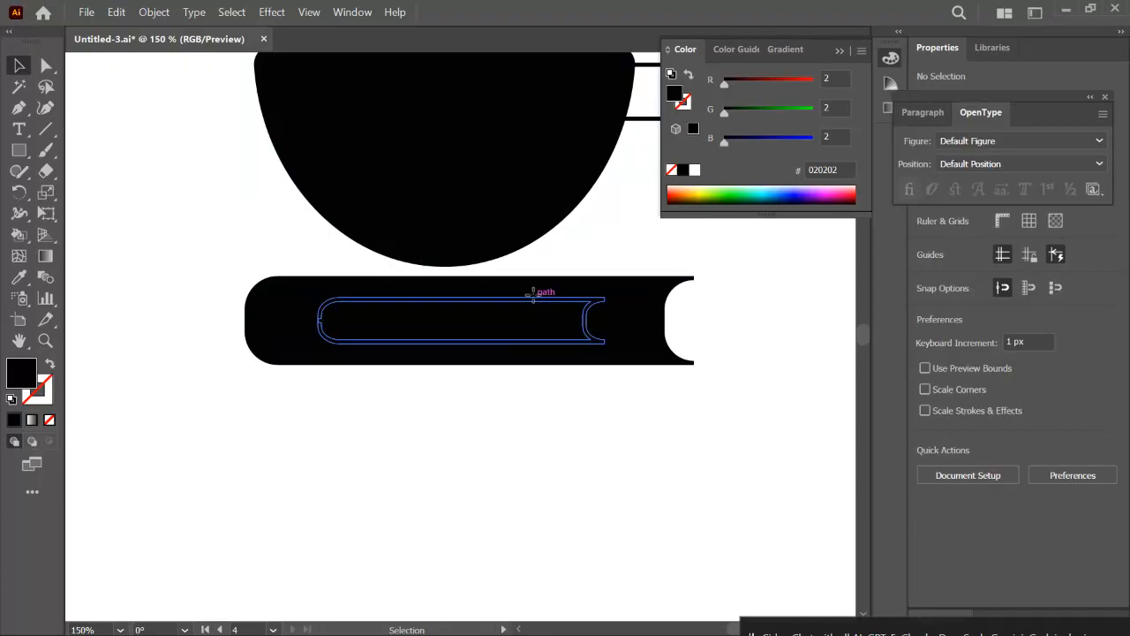
pyautogui.click(536, 301)
pyautogui.hotkey('ctrl', 'shift', 'a')
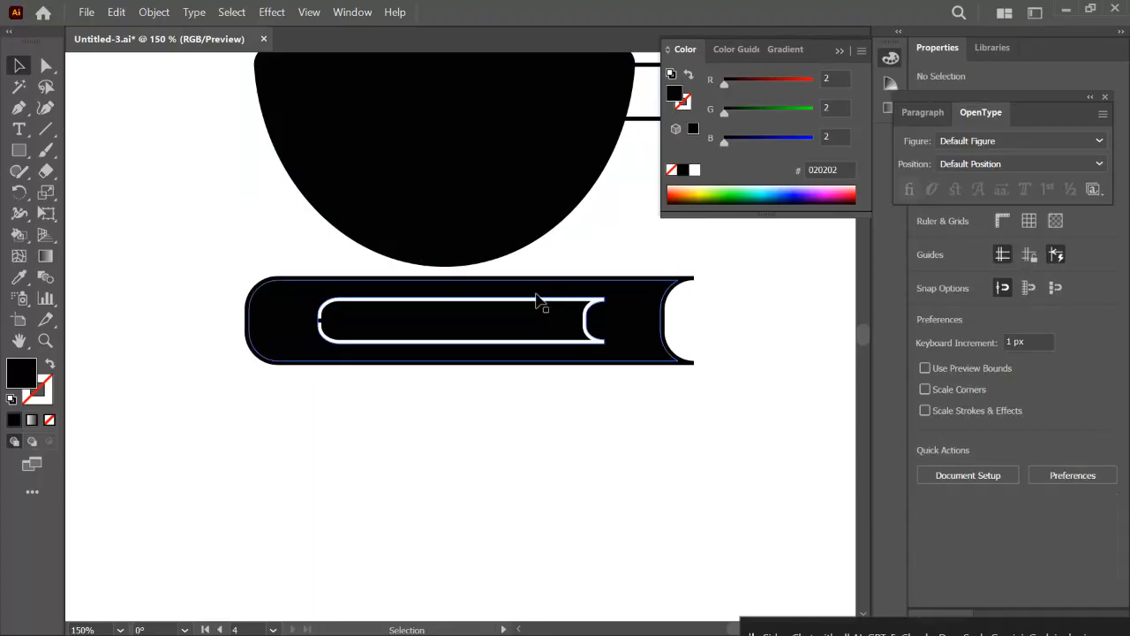
# Uncover the white centre line of the inner book shape by removing the black fill that covers it
pyautogui.click(371, 356)
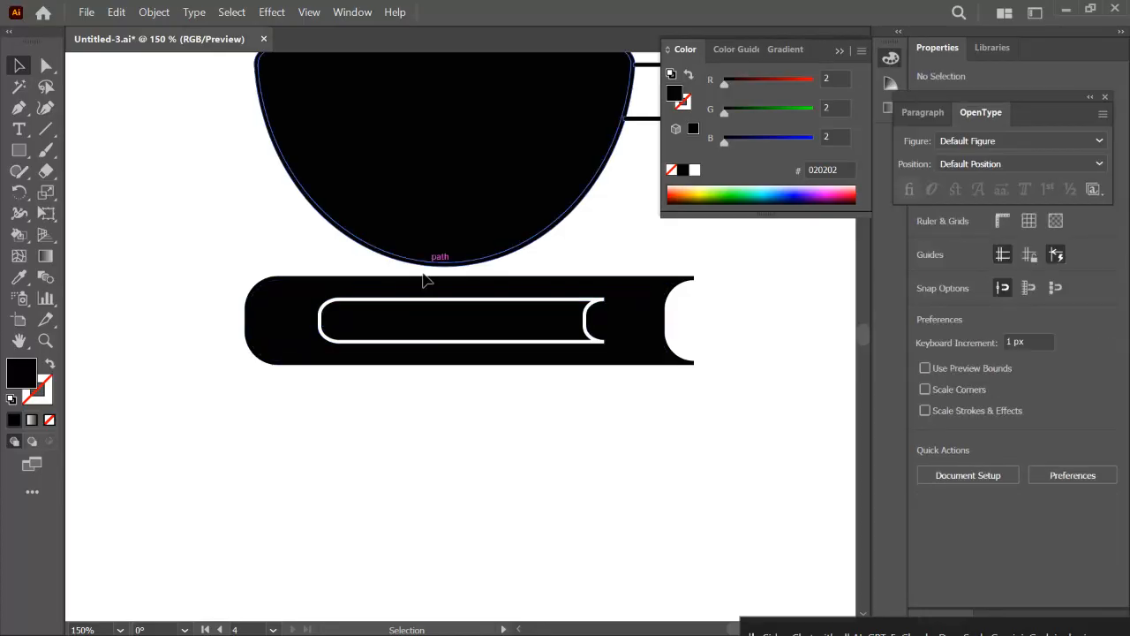
pyautogui.click(409, 326)
pyautogui.hotkey('ctrl', 'shift', 'a')
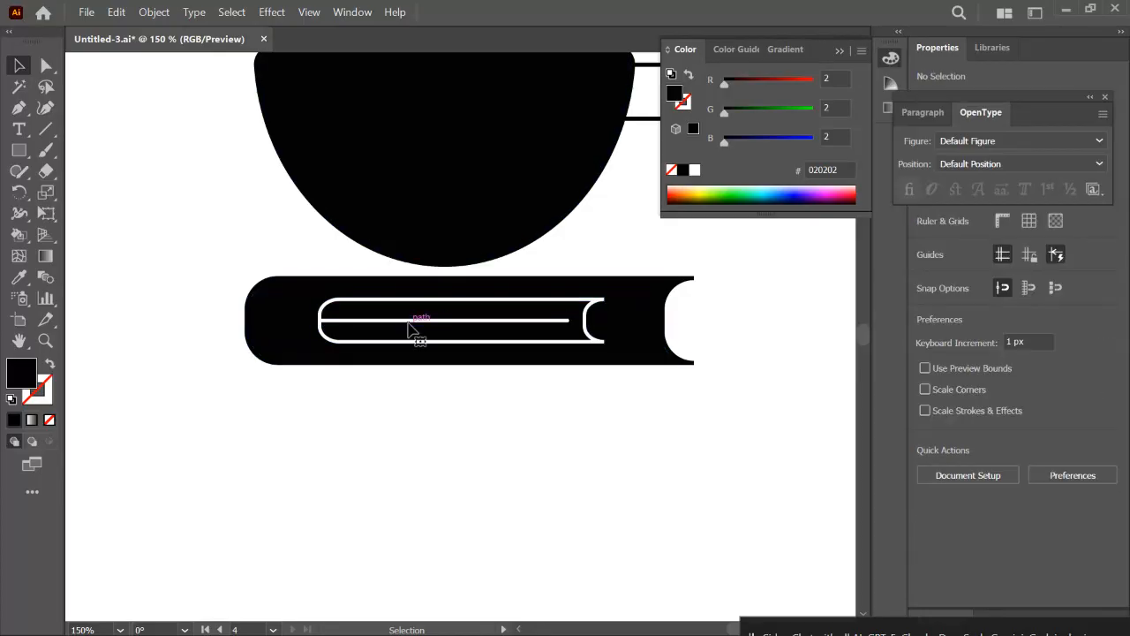
# Select the whole cup, steam and book logo and move it up and left on the artboard
pyautogui.scroll(-2, 404, 403)
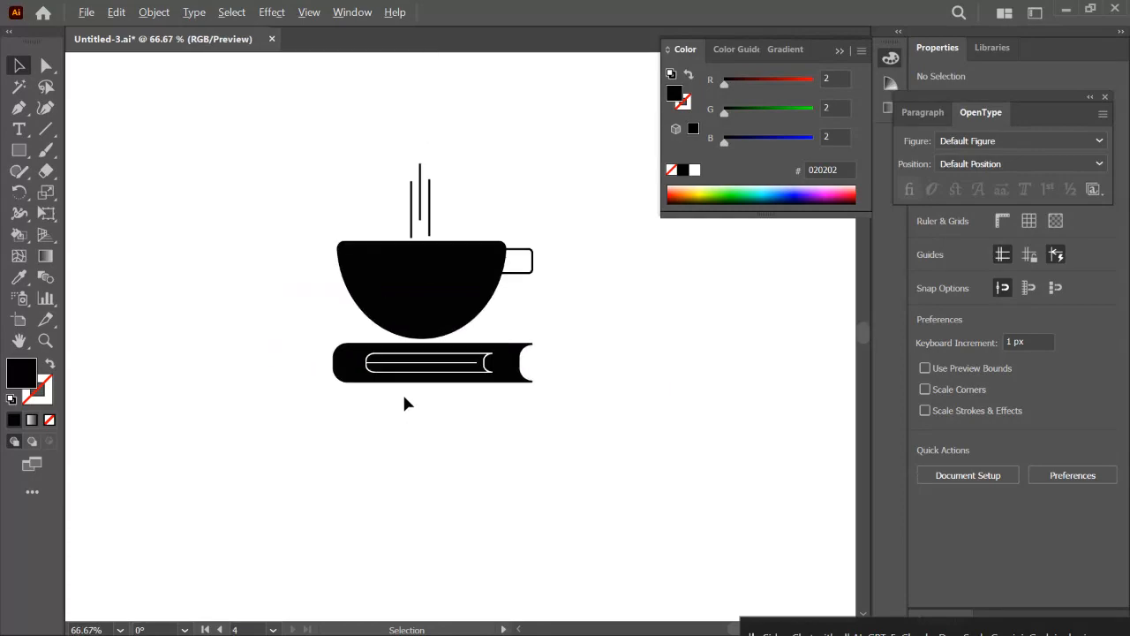
pyautogui.moveTo(321, 151); pyautogui.dragTo(550, 444)
pyautogui.moveTo(434, 278); pyautogui.dragTo(306, 263)
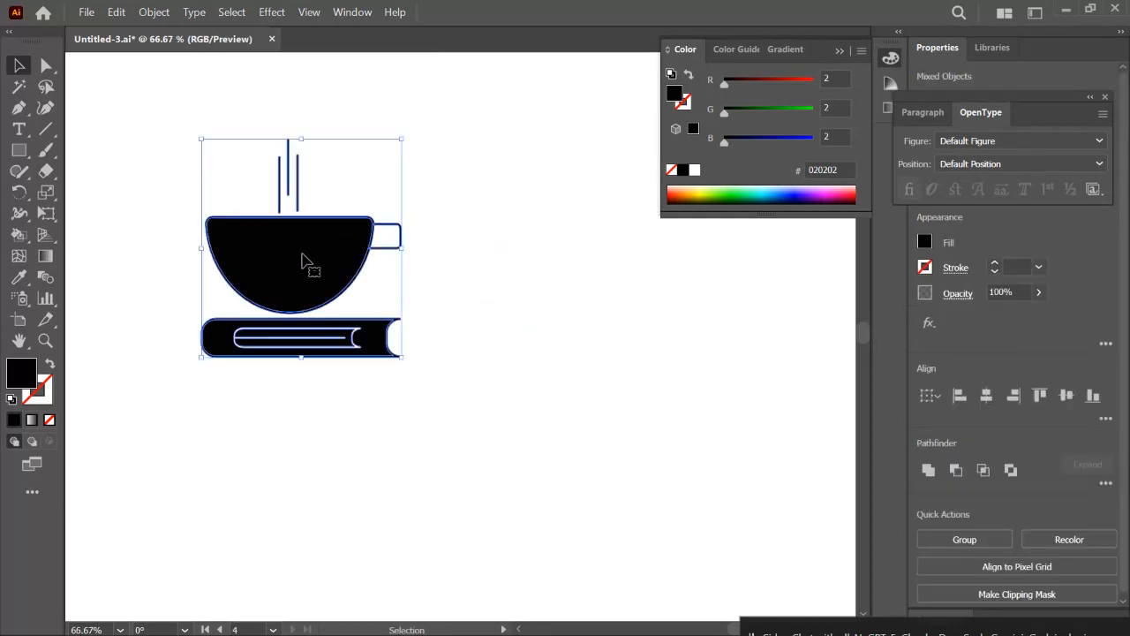
# Apply a Zig Zag effect to the steam lines with absolute size 2 px, 4 ridges per segment and smooth points
pyautogui.click(258, 154)
pyautogui.moveTo(313, 172); pyautogui.dragTo(323, 170)
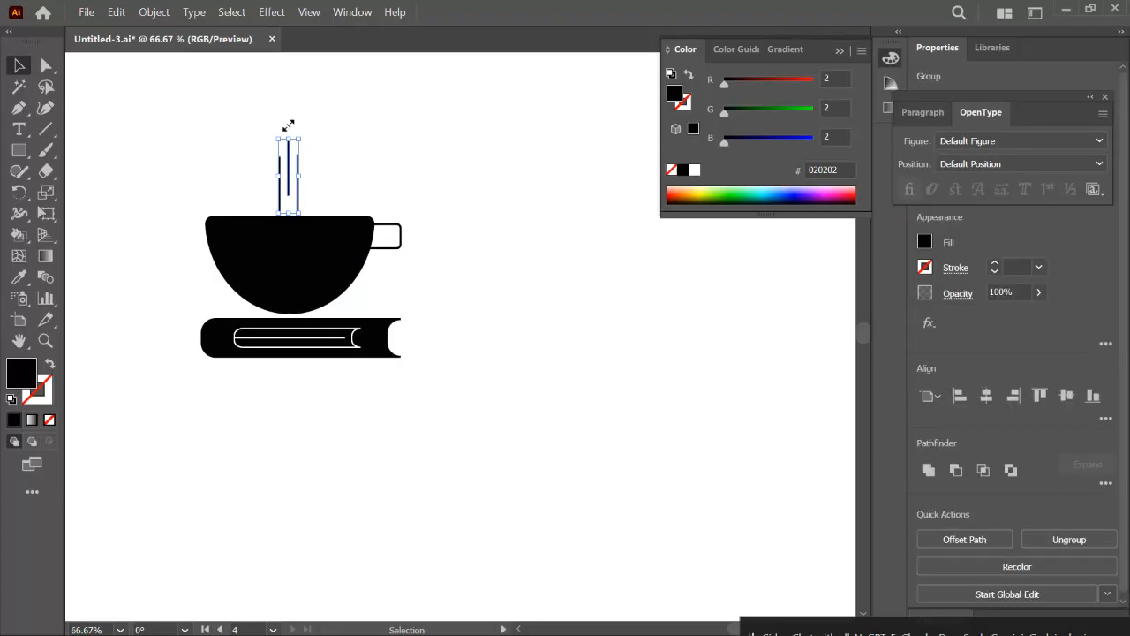
pyautogui.click(270, 12)
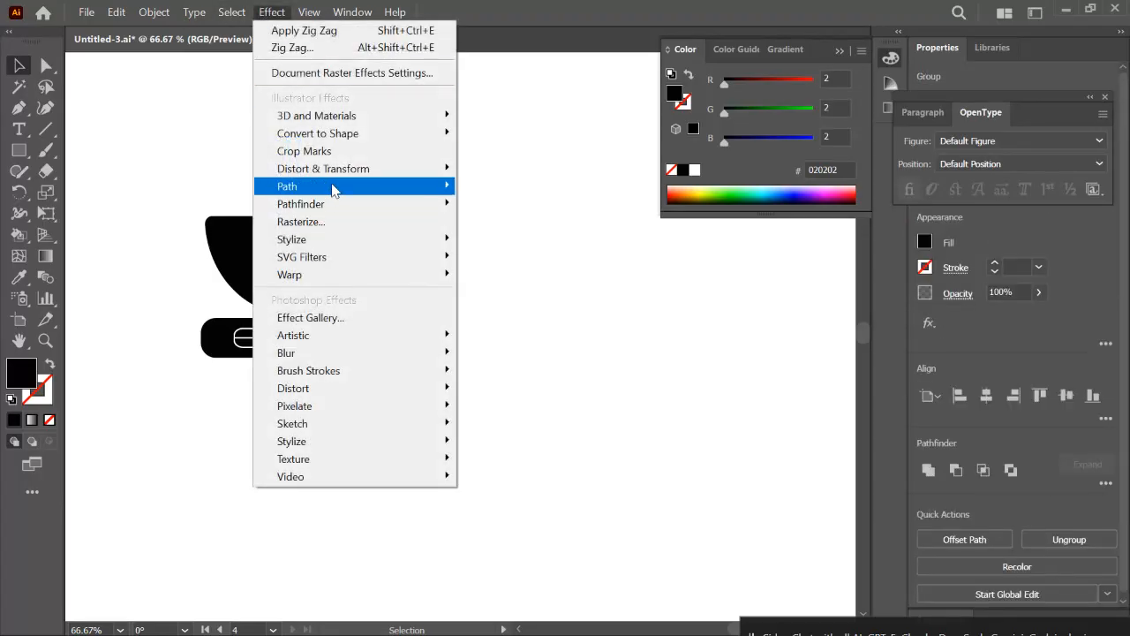
pyautogui.moveTo(345, 172)
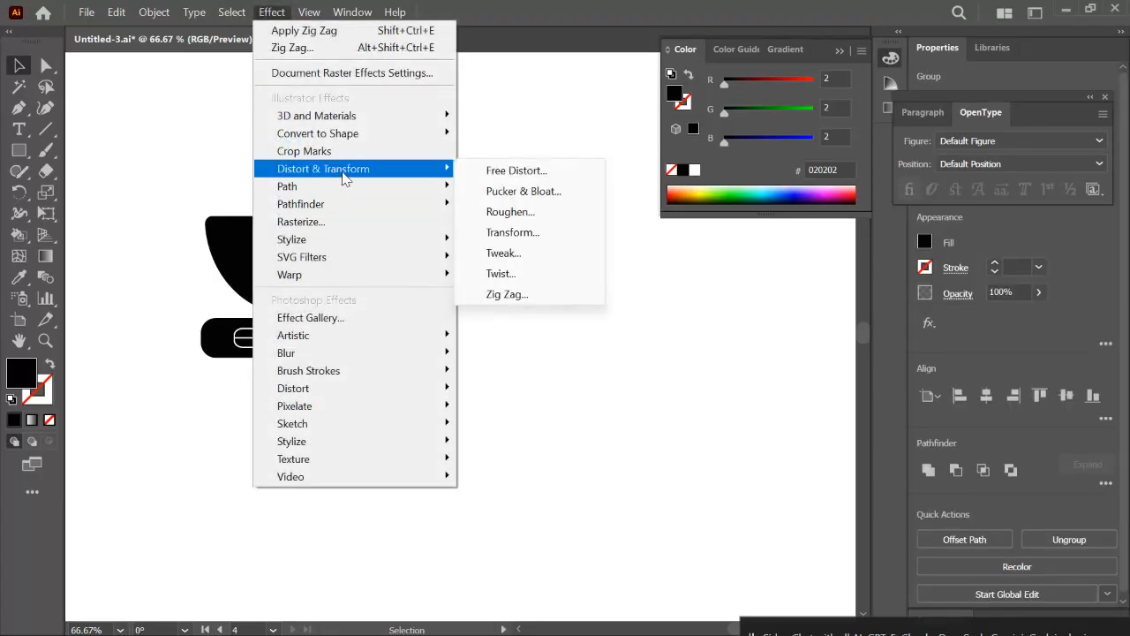
pyautogui.click(556, 297)
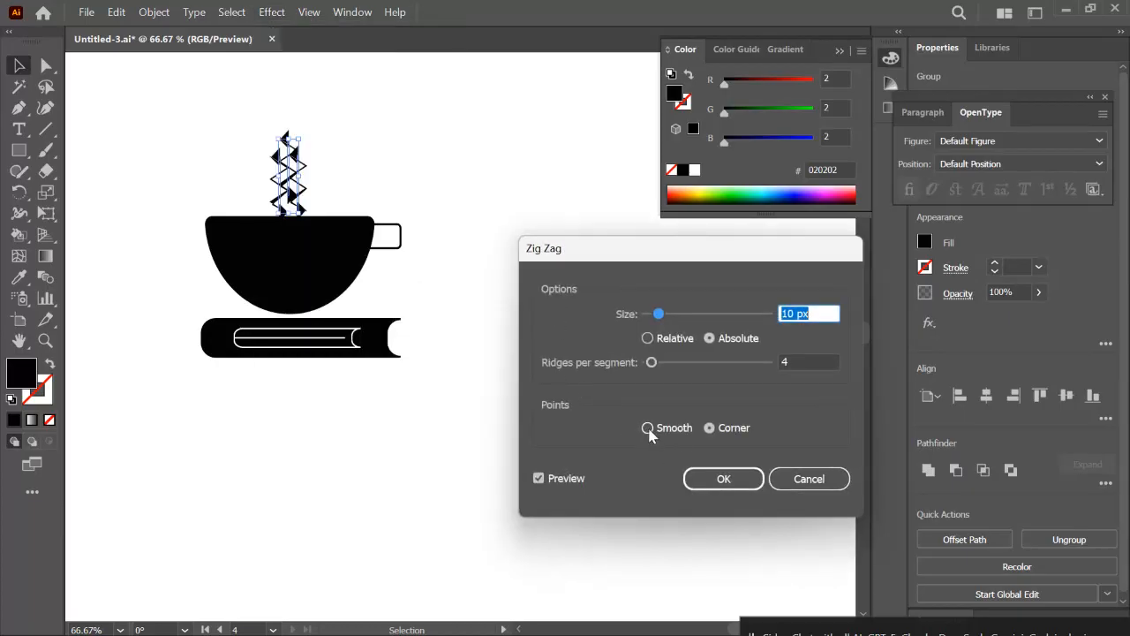
pyautogui.click(648, 429)
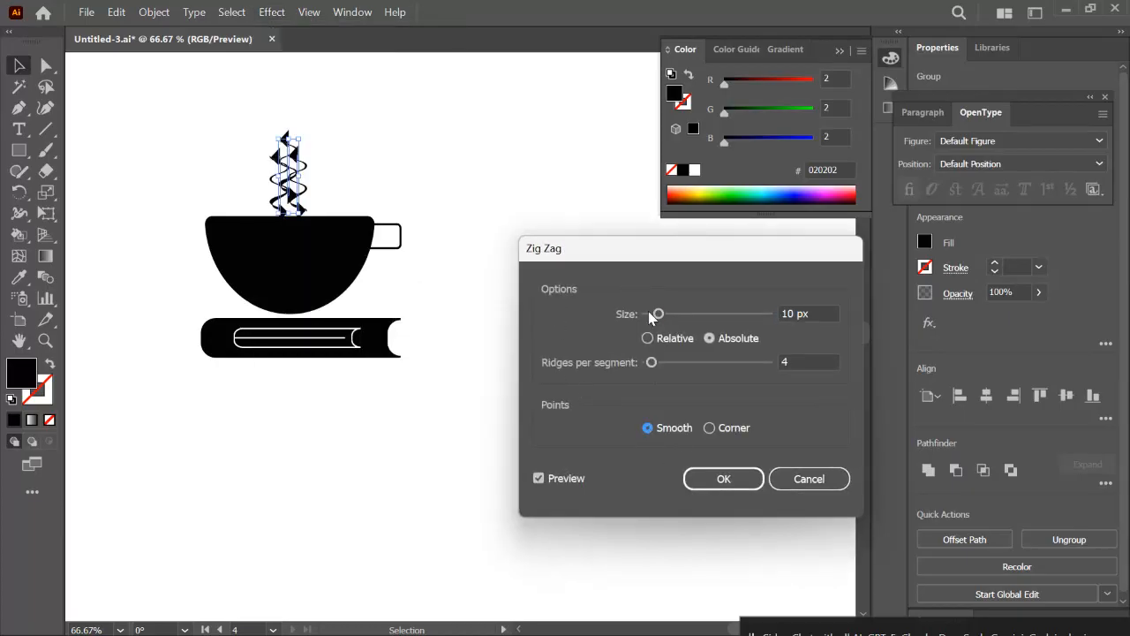
pyautogui.moveTo(653, 313); pyautogui.dragTo(650, 314)
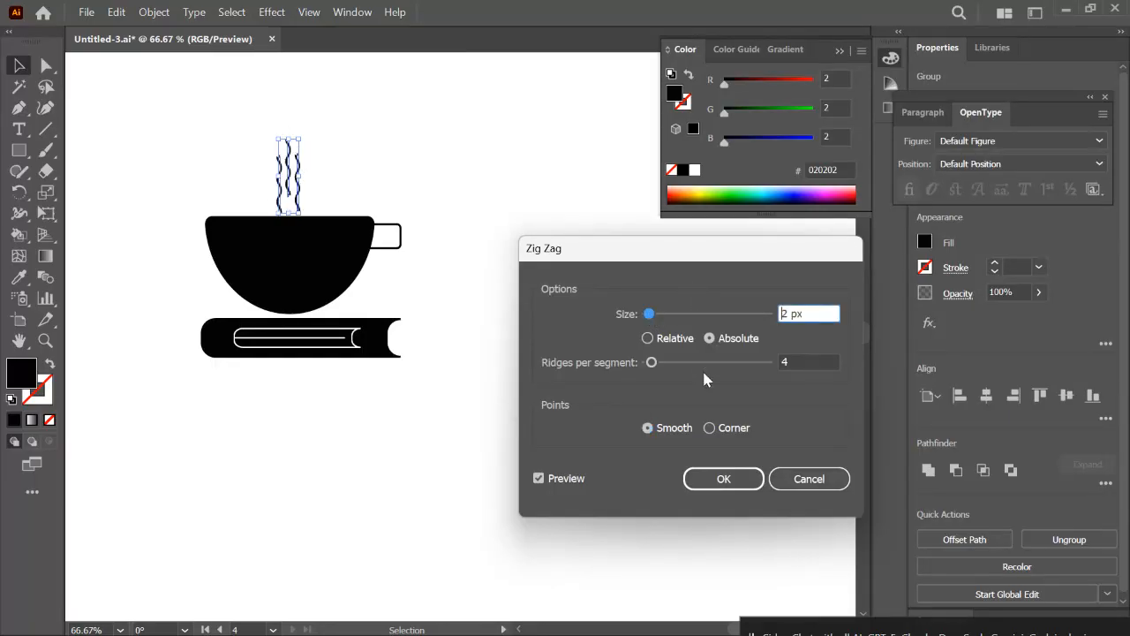
pyautogui.click(712, 479)
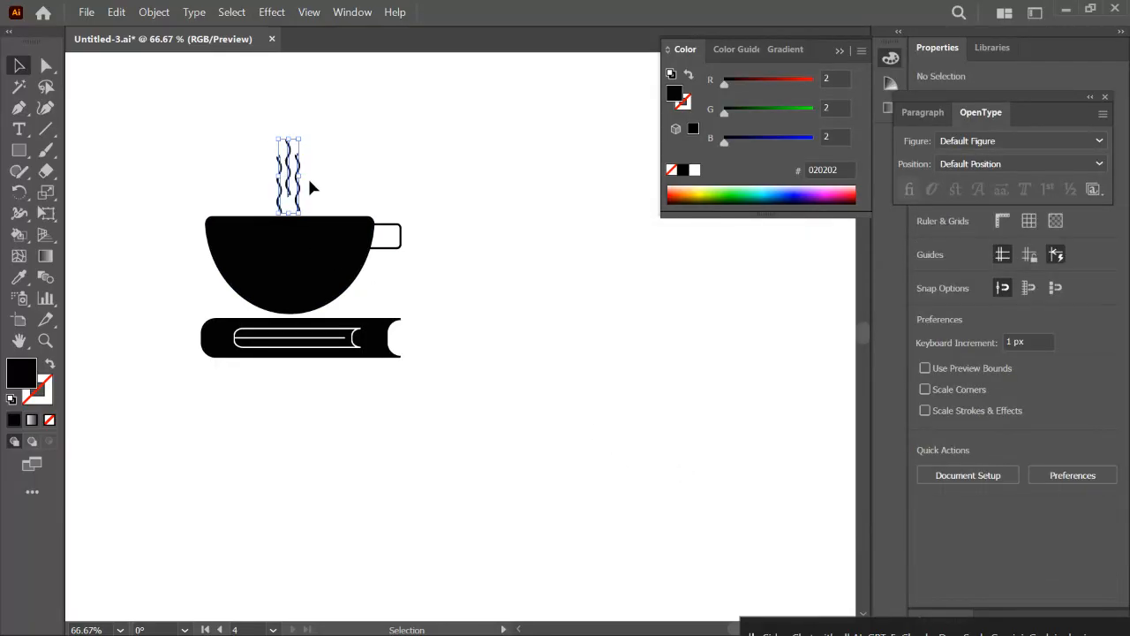
# Move the wavy steam lines away from the cup to the empty area left of its rim
pyautogui.click(284, 177)
pyautogui.moveTo(290, 168); pyautogui.dragTo(290, 148)
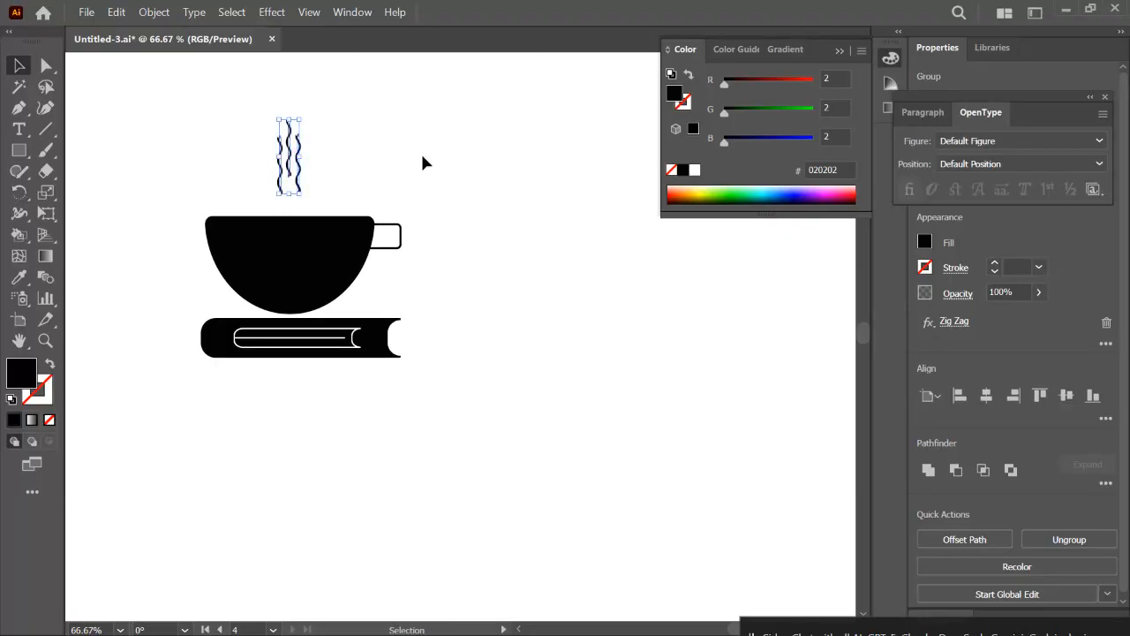
pyautogui.click(154, 256)
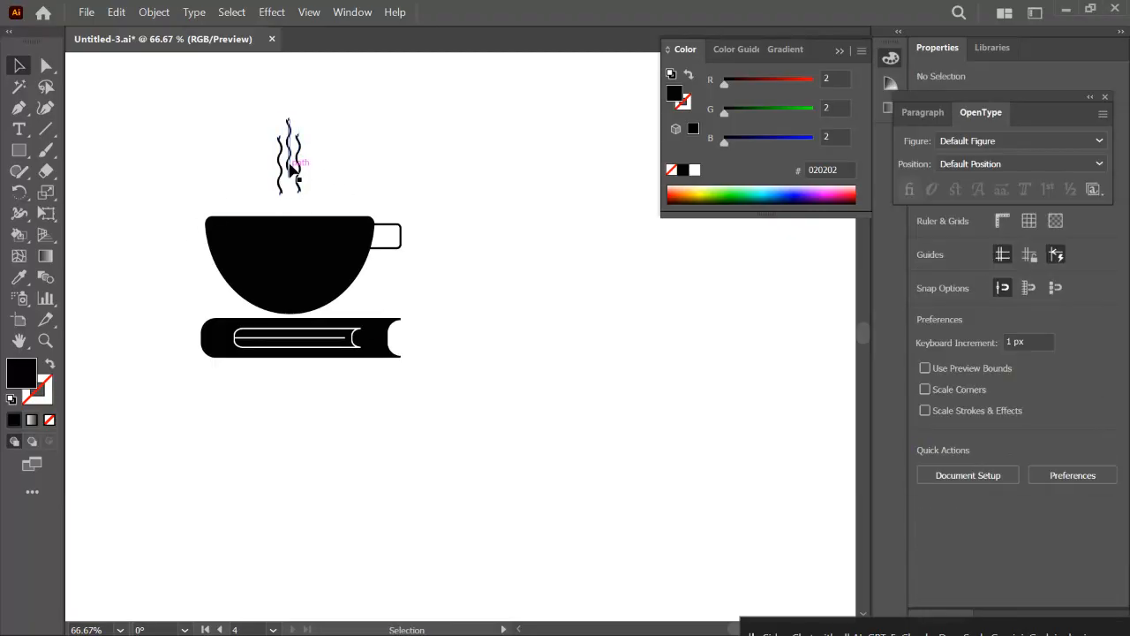
pyautogui.moveTo(290, 159); pyautogui.dragTo(150, 183)
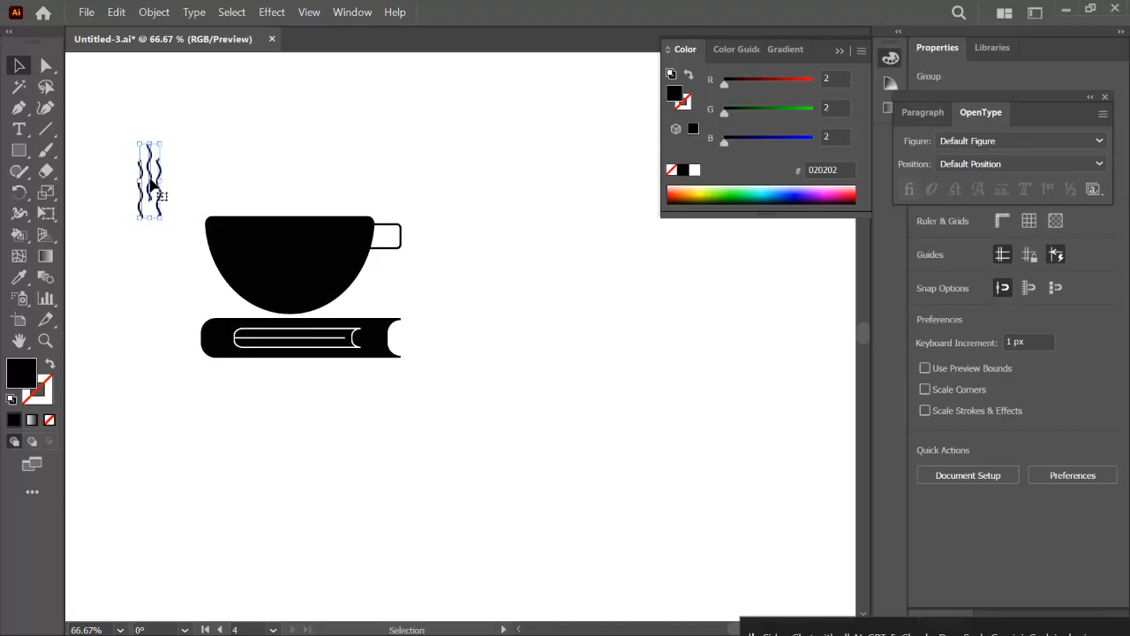
pyautogui.click(393, 176)
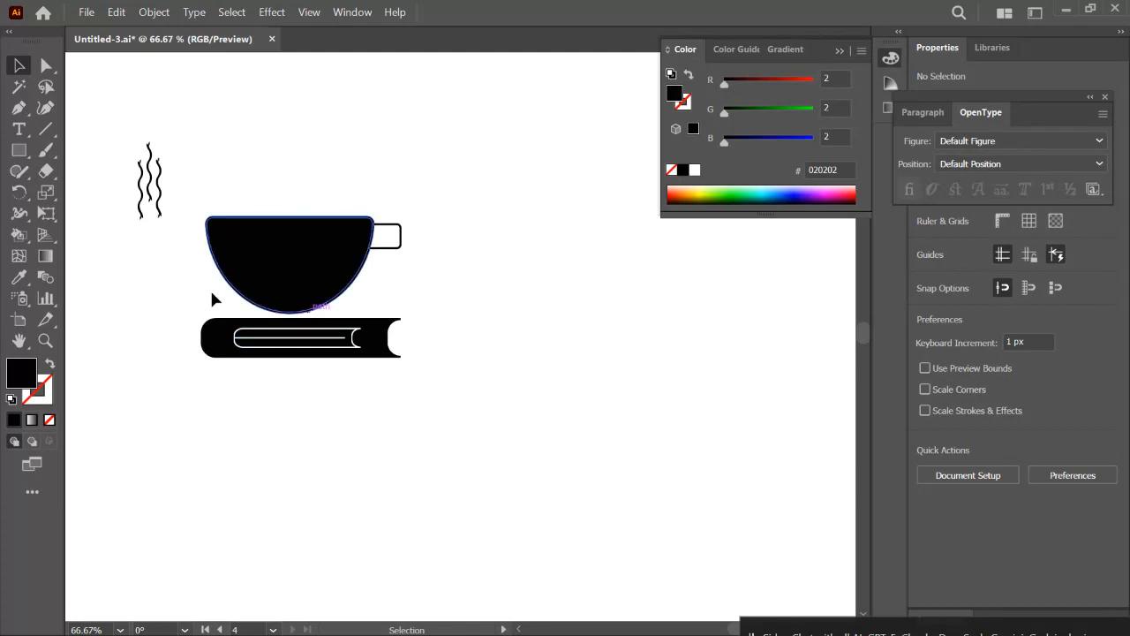
# Switch to Chrome and copy the Pinterest palette image with Maple Spice, Burnt Orange, Sage Green, Gold and Moss Green
pyautogui.moveTo(598, 620)
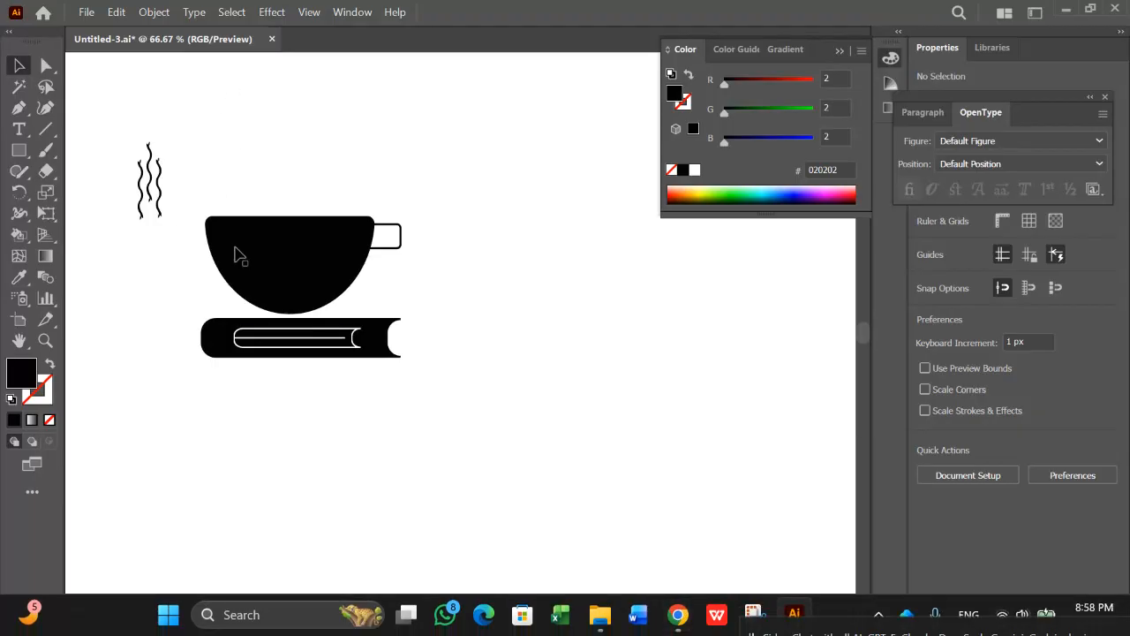
pyautogui.moveTo(683, 627)
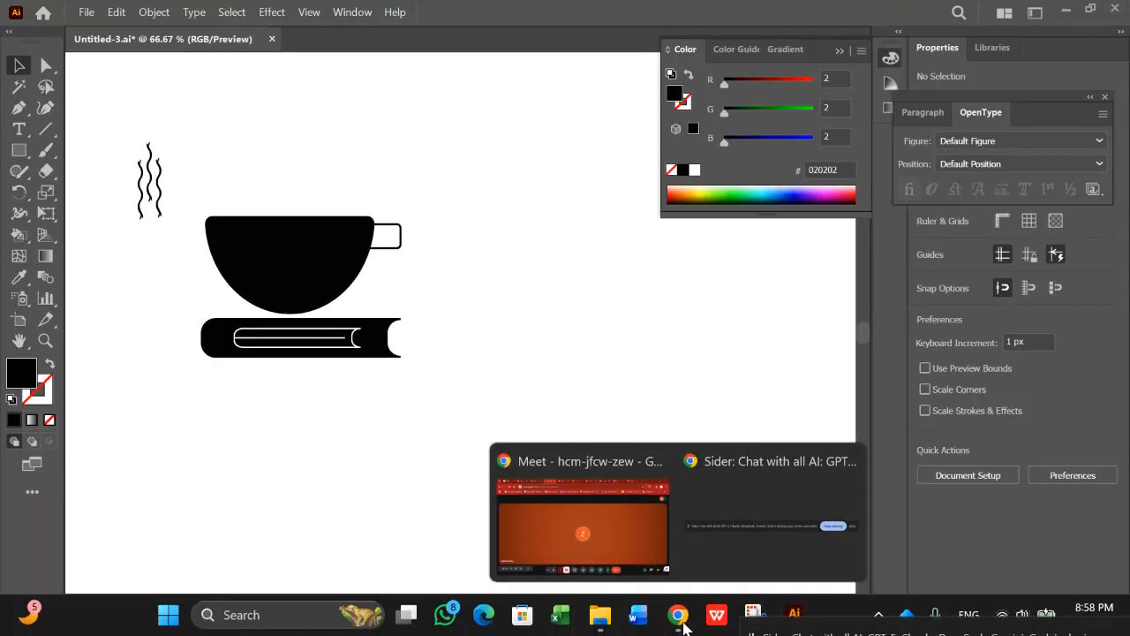
pyautogui.click(631, 543)
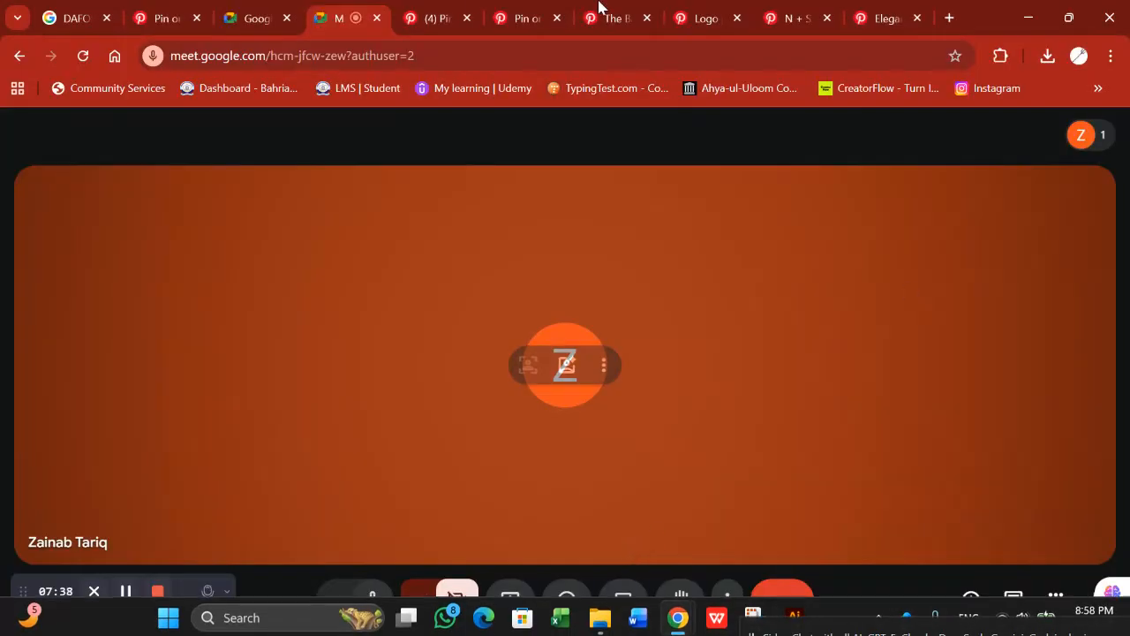
pyautogui.click(135, 19)
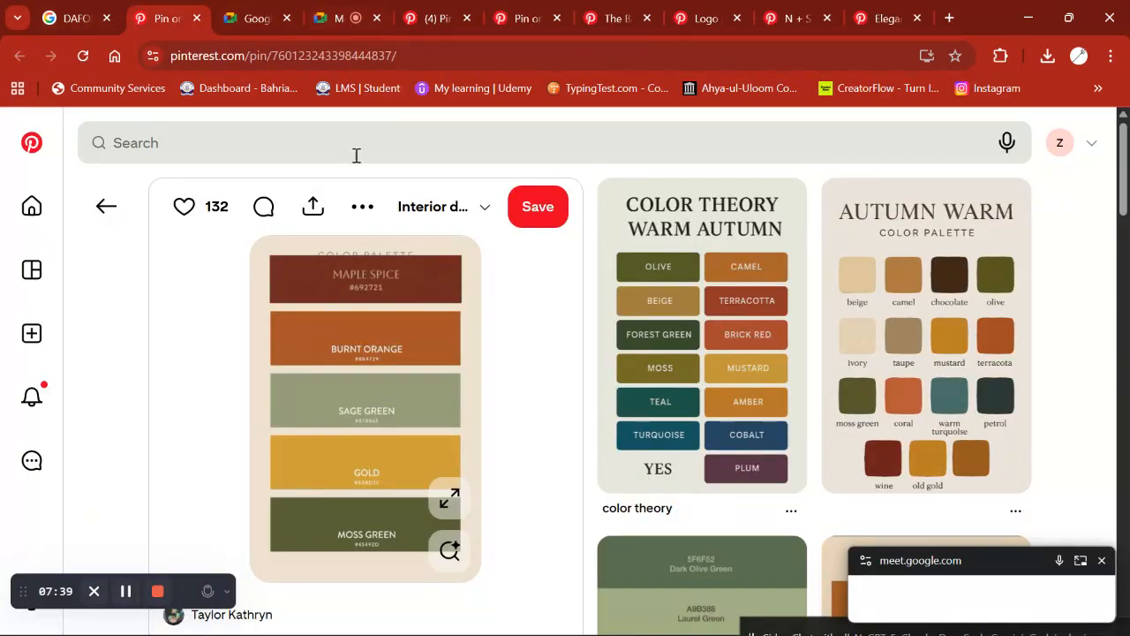
pyautogui.rightClick(356, 371)
pyautogui.click(428, 444)
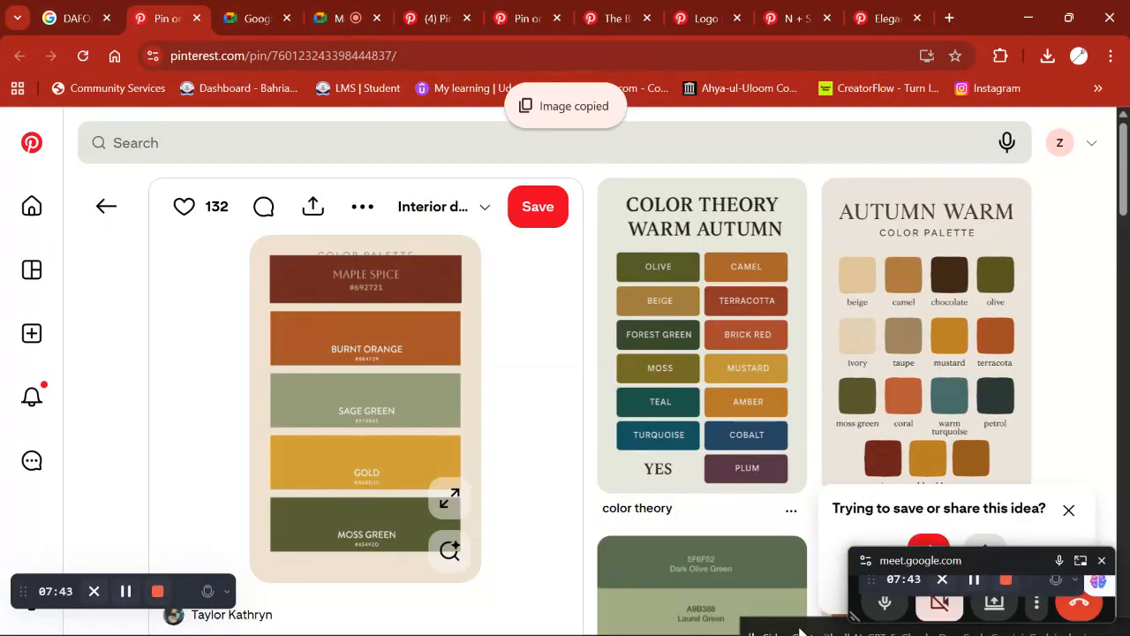
# Return to Illustrator, paste the palette image and scale it down beside the right side of the cup and book
pyautogui.click(1028, 18)
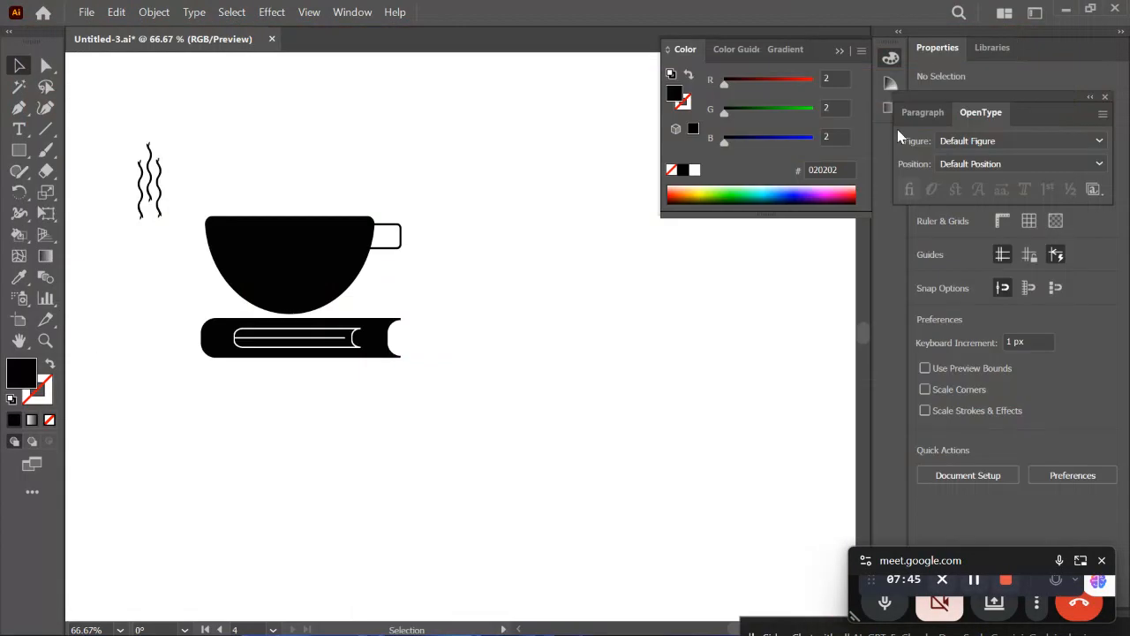
pyautogui.hotkey('ctrl', 'v')
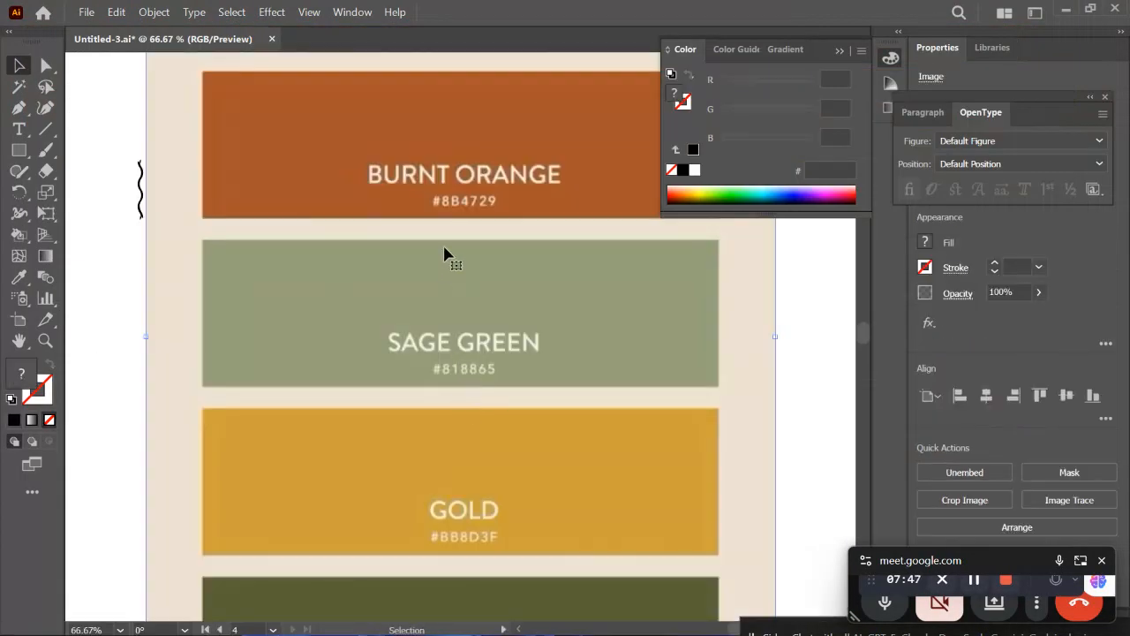
pyautogui.scroll(-2, 442, 252)
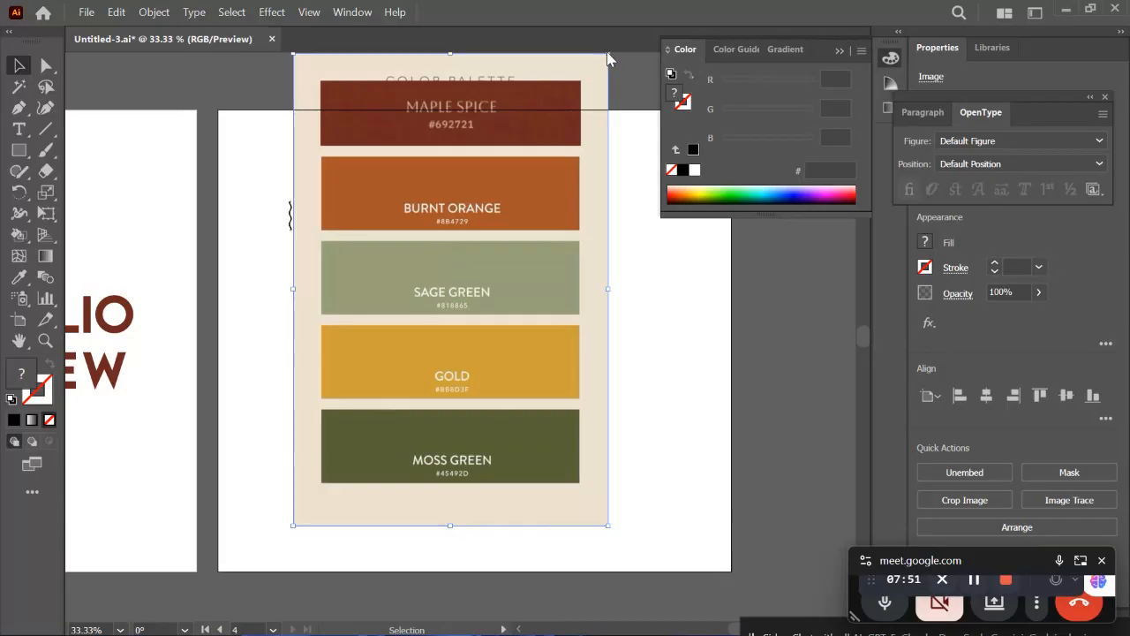
pyautogui.moveTo(576, 81); pyautogui.dragTo(487, 274)
pyautogui.click(397, 380)
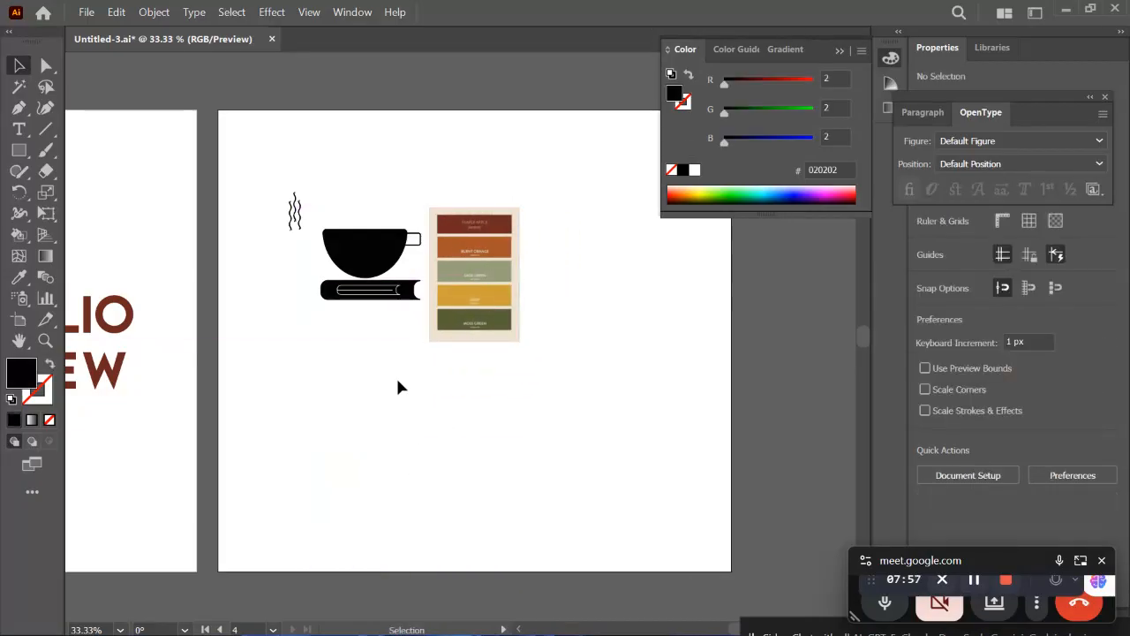
# Recolour the cup body and handle with the palette's Gold using the Eyedropper
pyautogui.scroll(3, 393, 357)
pyautogui.scroll(5, 393, 357)
pyautogui.moveTo(305, 161); pyautogui.dragTo(467, 297)
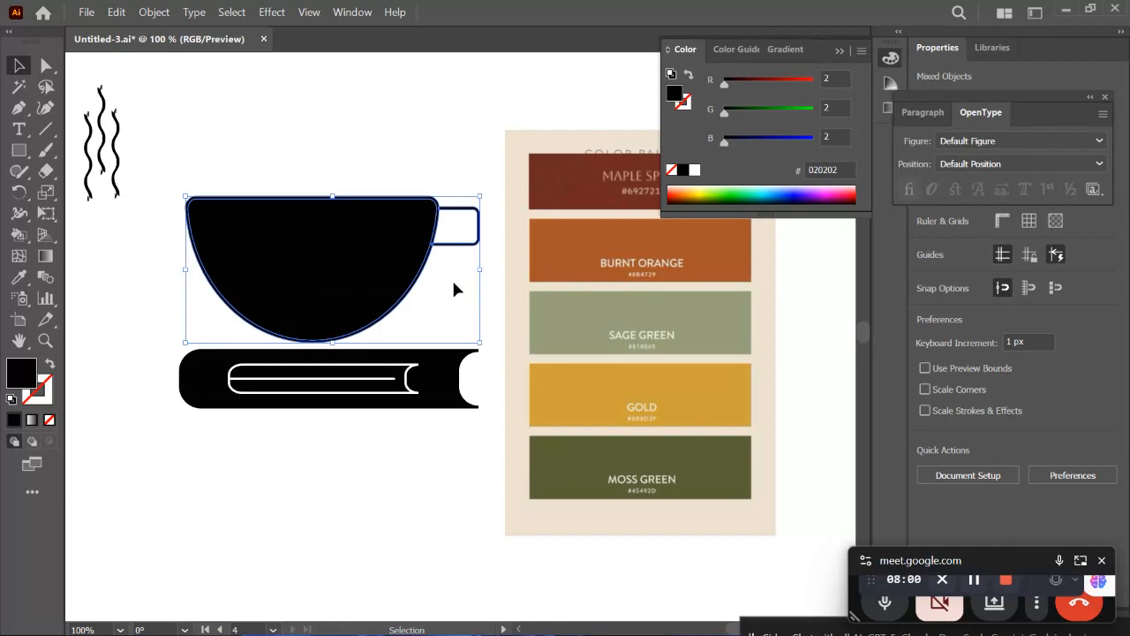
pyautogui.click(18, 276)
pyautogui.click(713, 393)
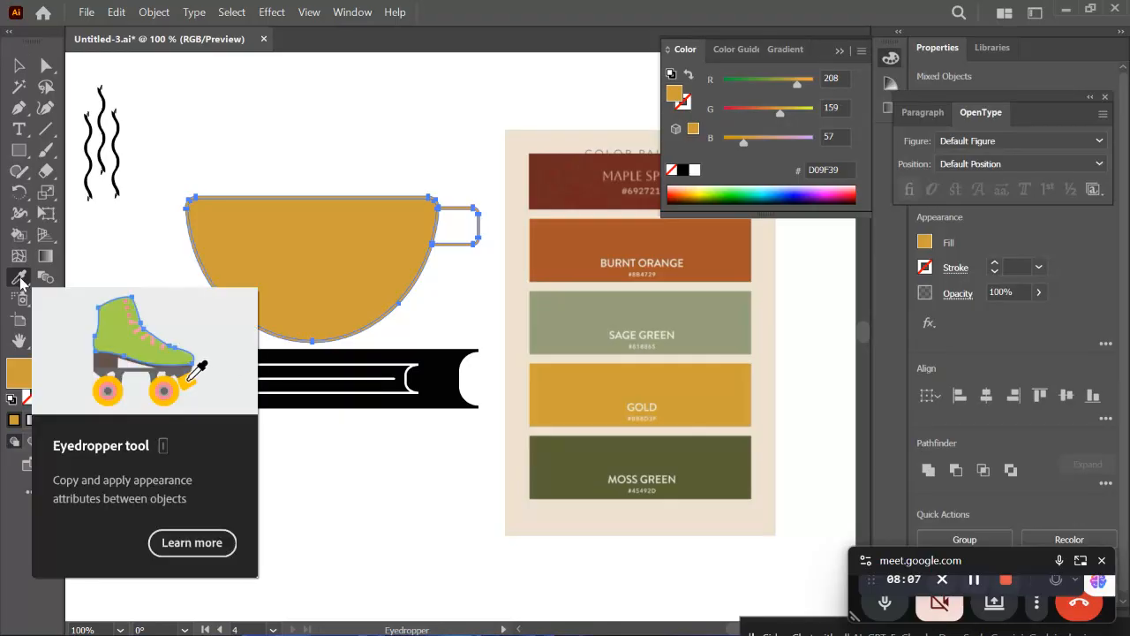
pyautogui.click(19, 68)
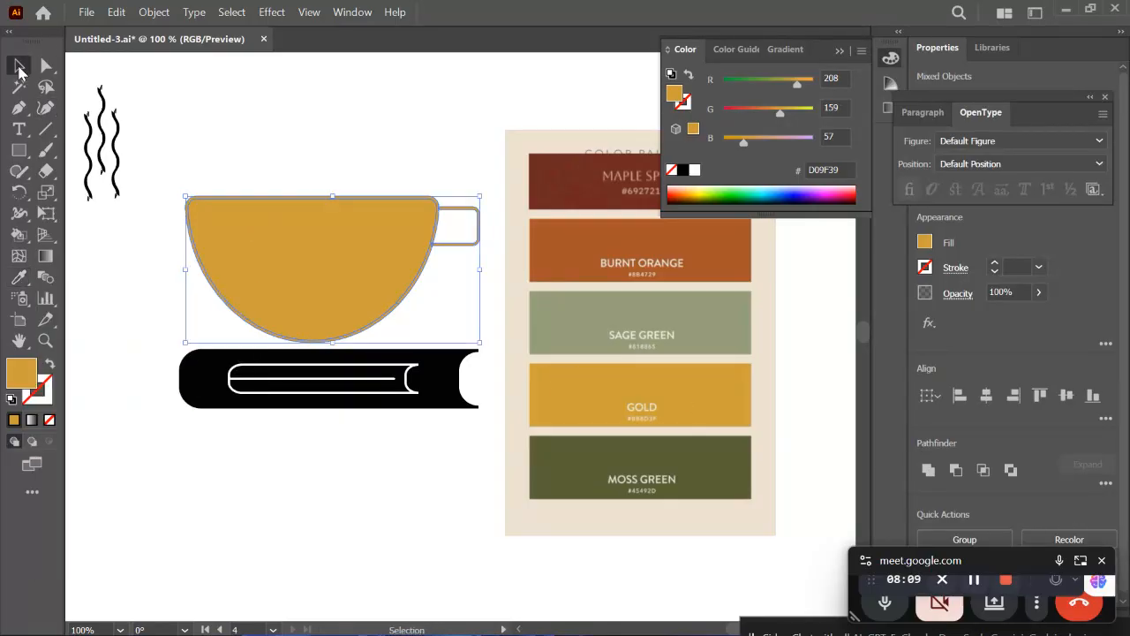
pyautogui.click(245, 86)
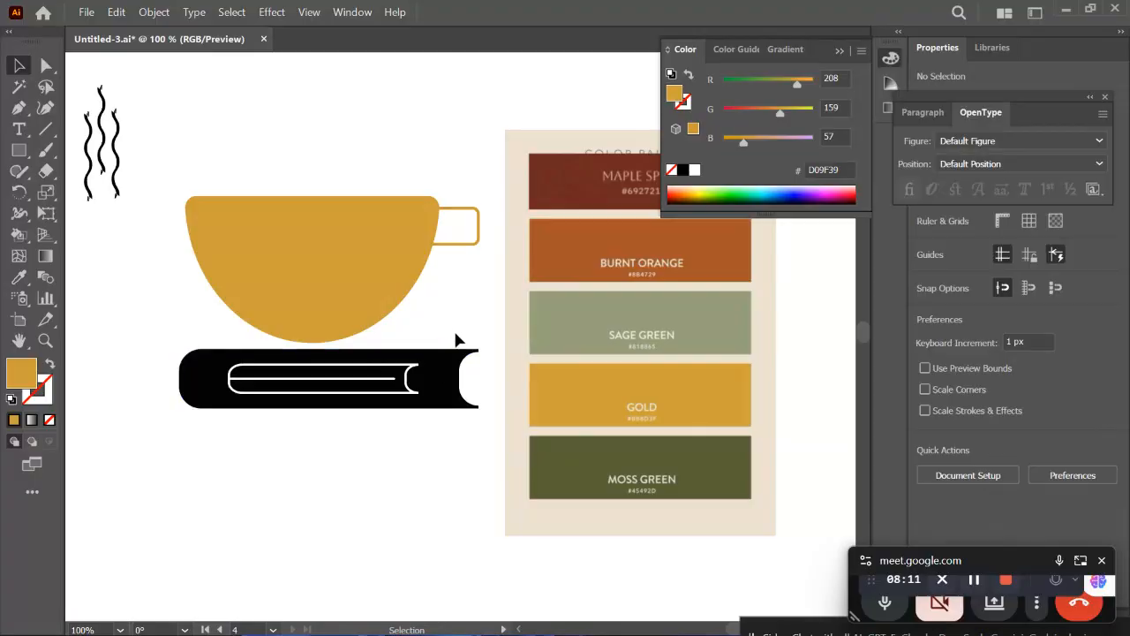
# Try Burnt Orange on the book and recolour it with the palette's Maple Spice using the Eyedropper
pyautogui.click(376, 393)
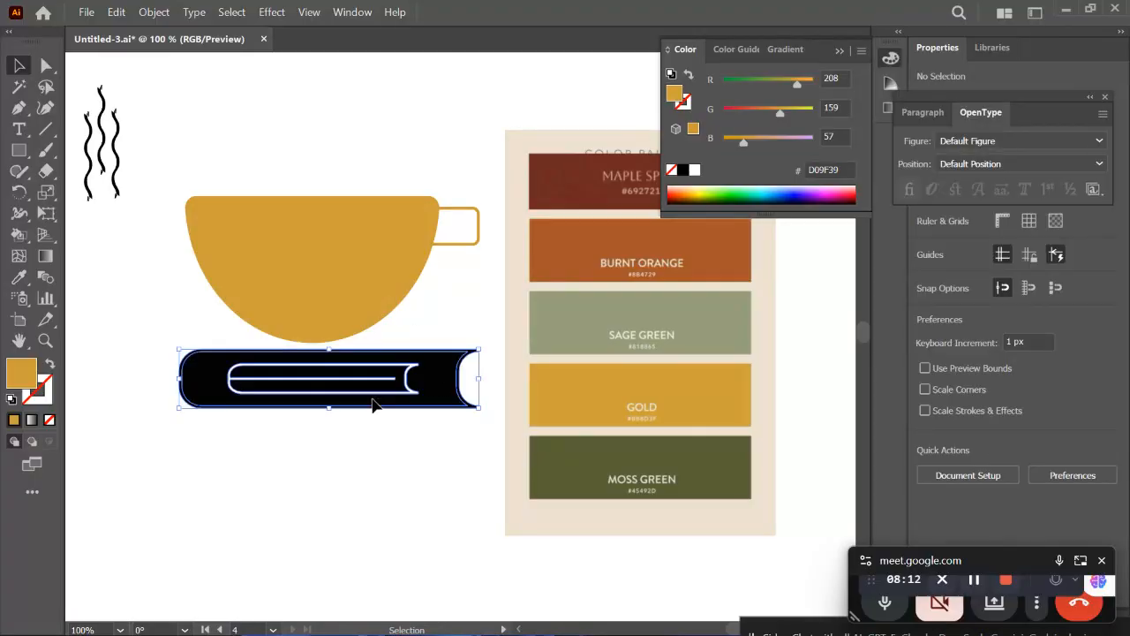
pyautogui.click(20, 276)
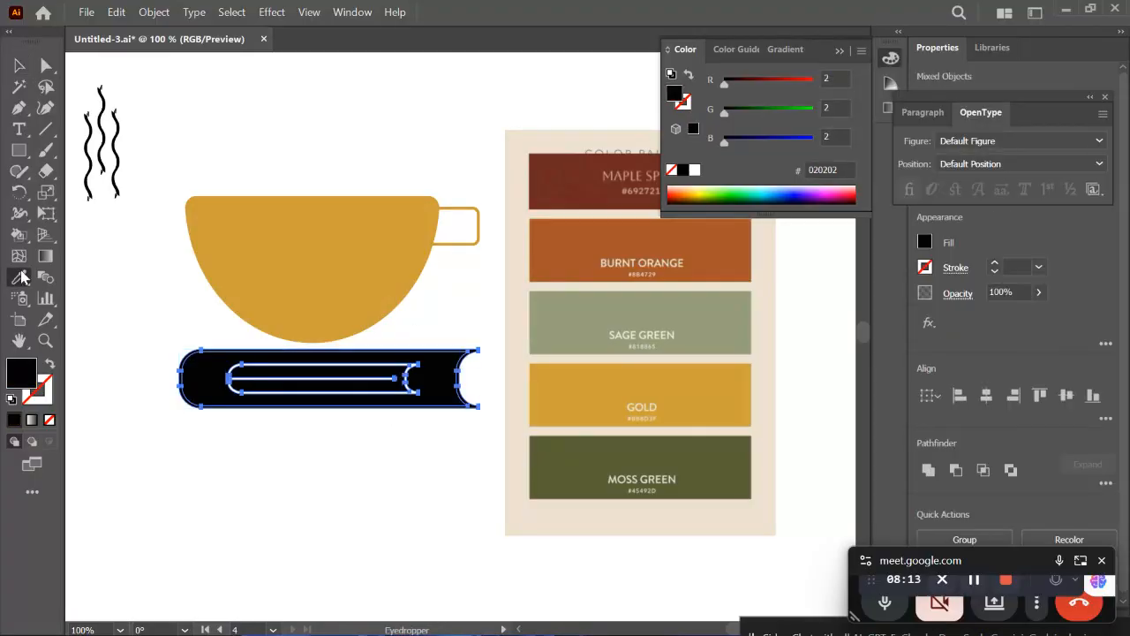
pyautogui.click(564, 234)
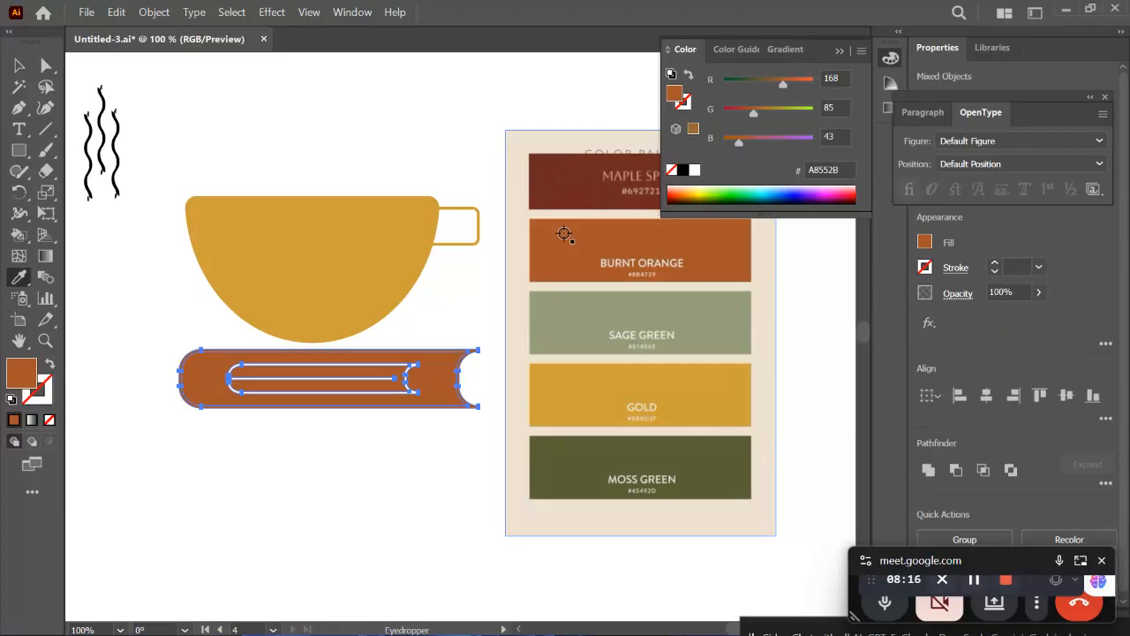
pyautogui.click(569, 189)
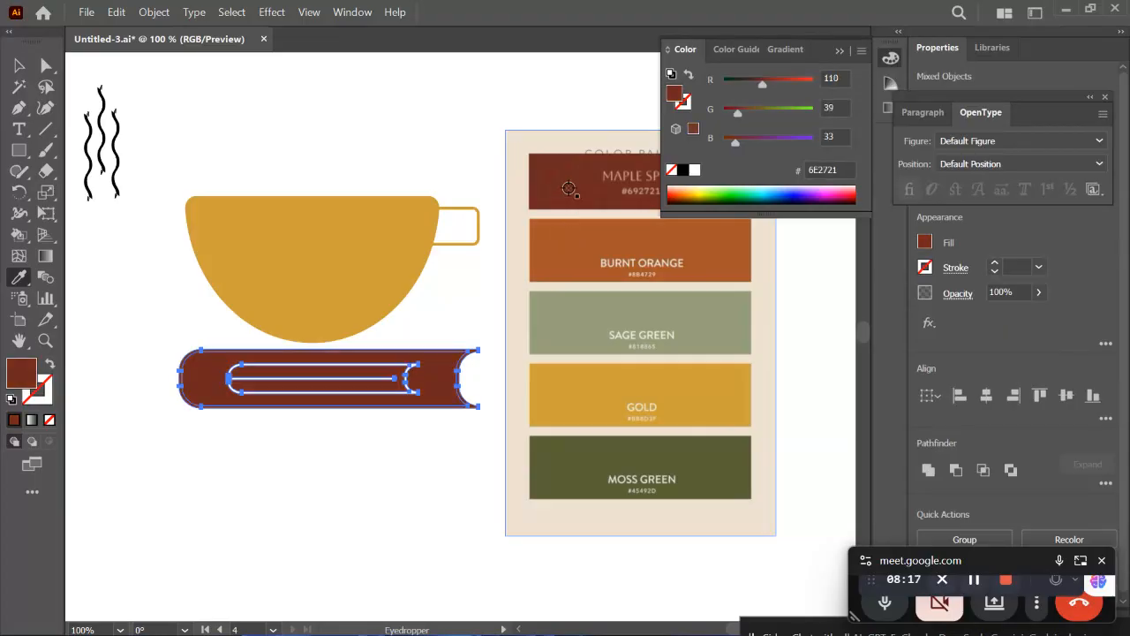
pyautogui.click(564, 235)
pyautogui.click(569, 206)
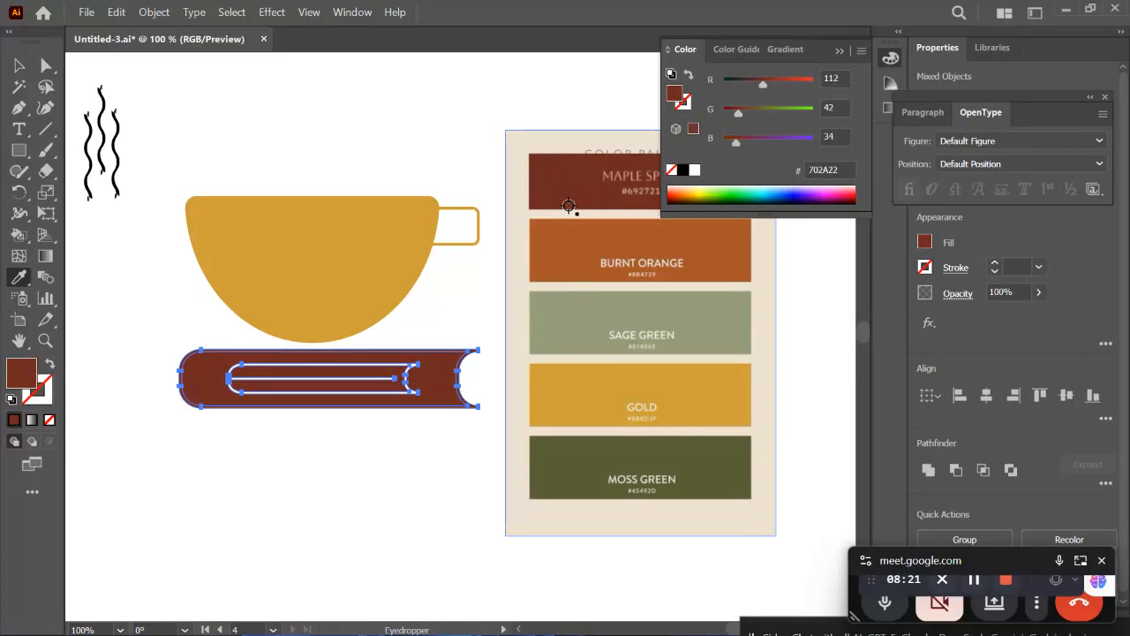
pyautogui.press('v')
# Move the wavy steam lines back above the centre of the cup
pyautogui.click(141, 103)
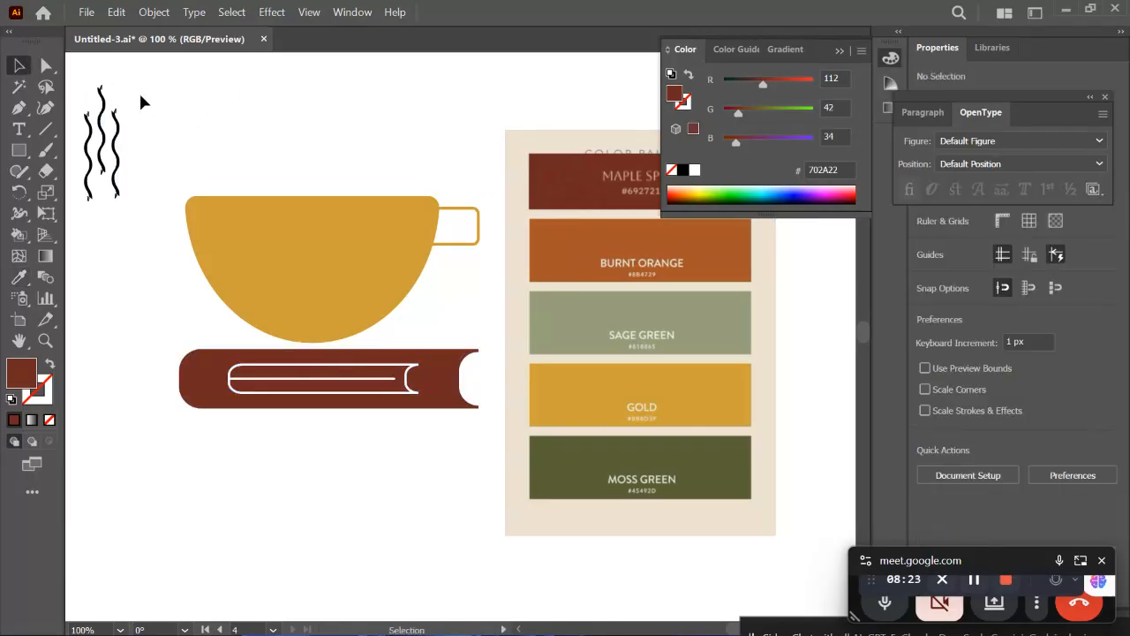
pyautogui.moveTo(144, 162)
pyautogui.mouseDown()
pyautogui.moveTo(101, 108)
pyautogui.moveTo(111, 137)
pyautogui.moveTo(321, 116)
pyautogui.moveTo(316, 124)
pyautogui.mouseUp()
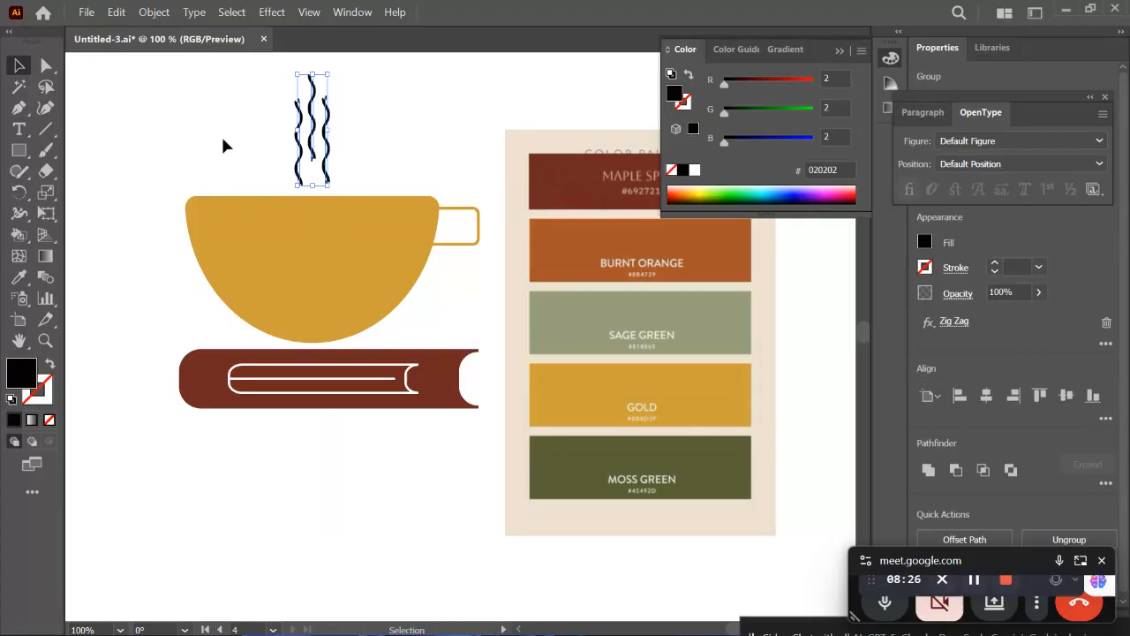
# Recolour the wavy steam lines with the book's Maple Spice using the Eyedropper
pyautogui.click(19, 279)
pyautogui.click(199, 375)
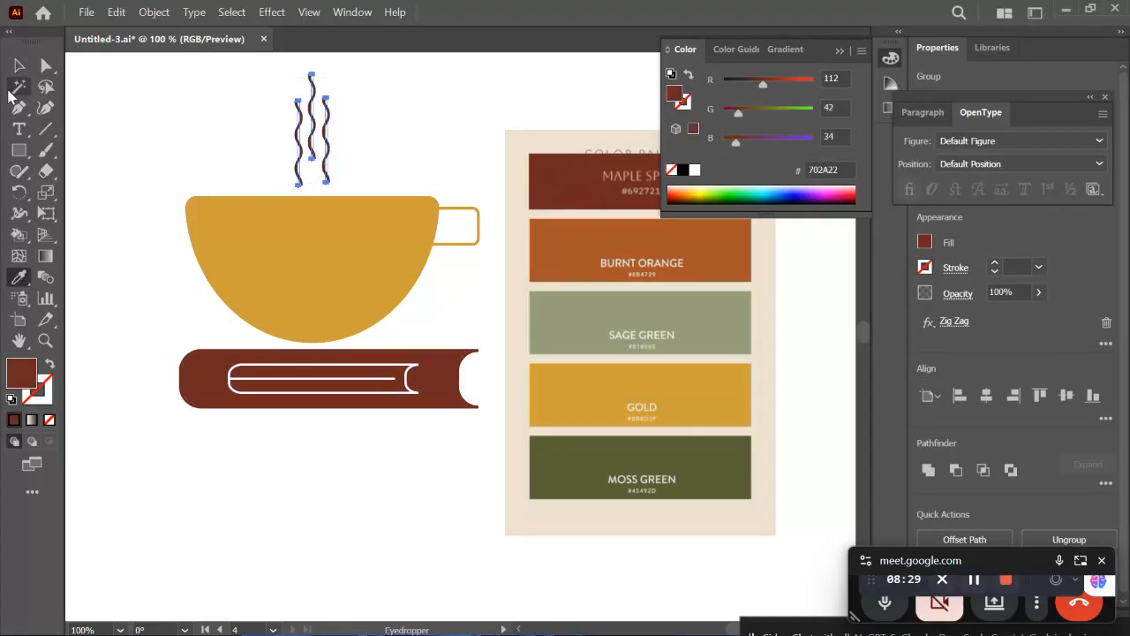
pyautogui.click(18, 66)
pyautogui.click(119, 108)
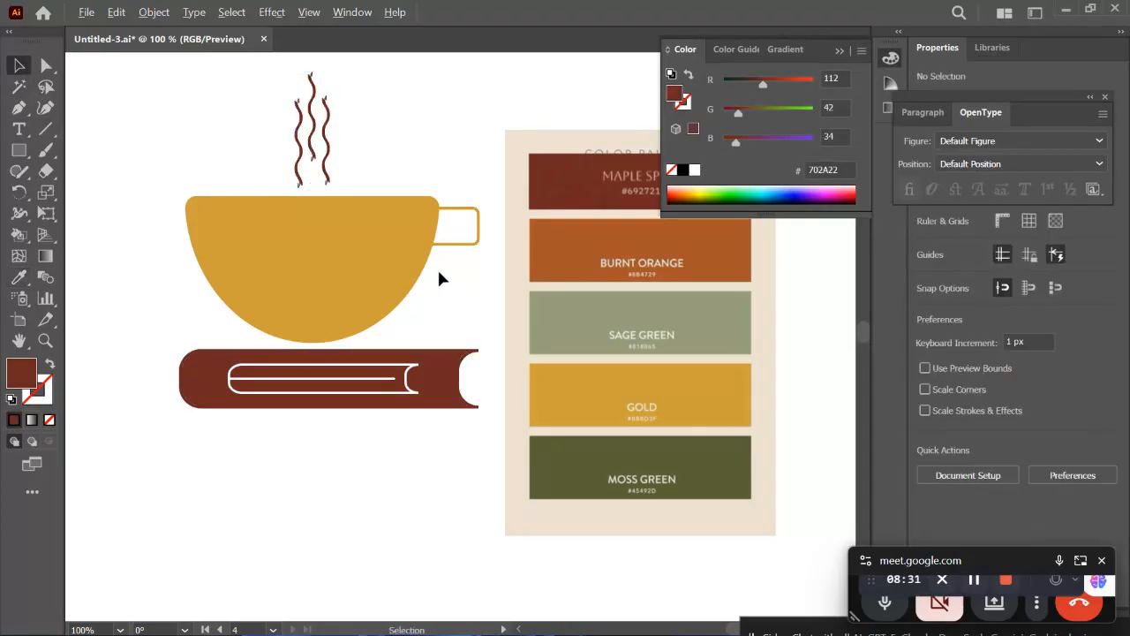
# Move the palette image to the opposite side of the logo and enlarge the cup, book and steam together
pyautogui.scroll(-2, 437, 267)
pyautogui.moveTo(492, 389); pyautogui.dragTo(232, 324)
pyautogui.click(543, 466)
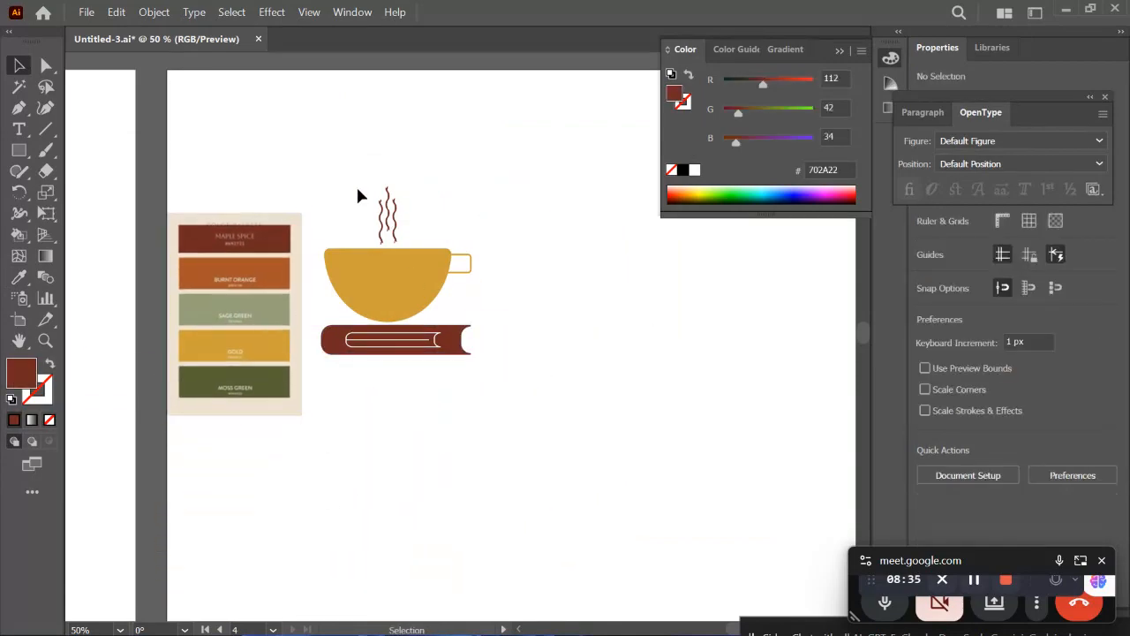
pyautogui.moveTo(357, 194); pyautogui.dragTo(560, 477)
pyautogui.click(561, 477)
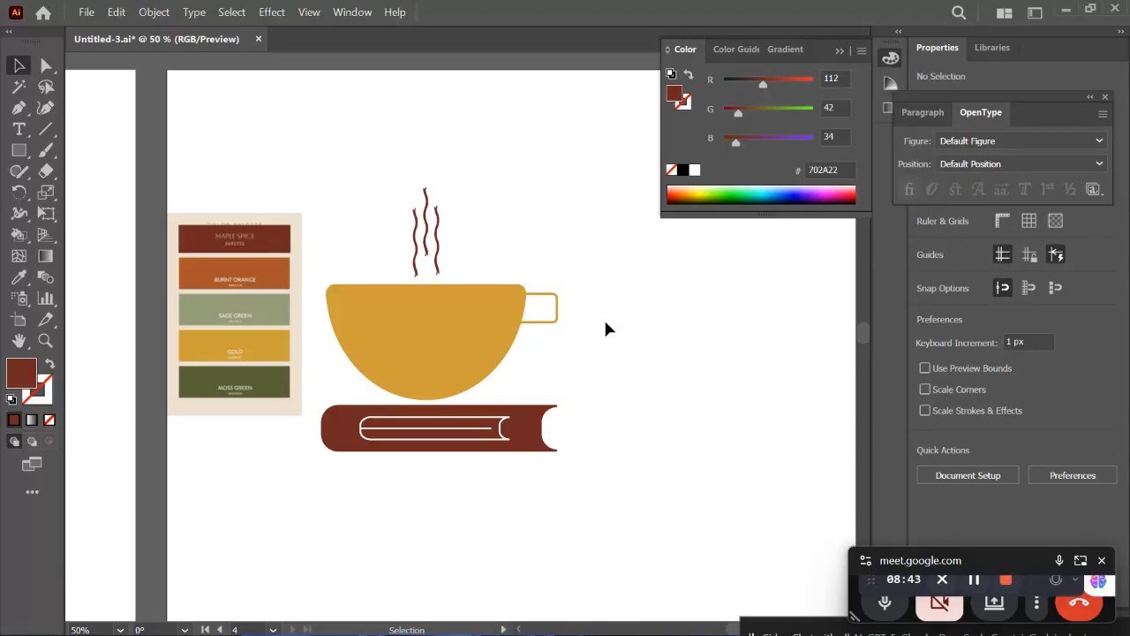
# Add the text BIBLIO BREW on two lines beside the cup handle and place it close to the cup
pyautogui.click(18, 129)
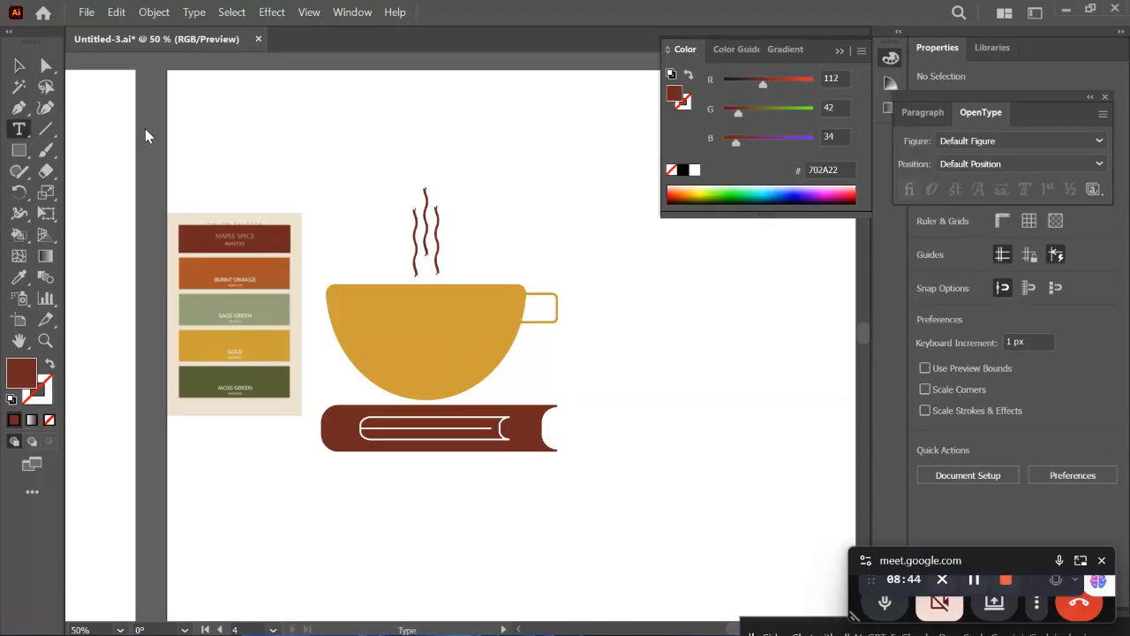
pyautogui.click(606, 321)
pyautogui.write('BIBL')
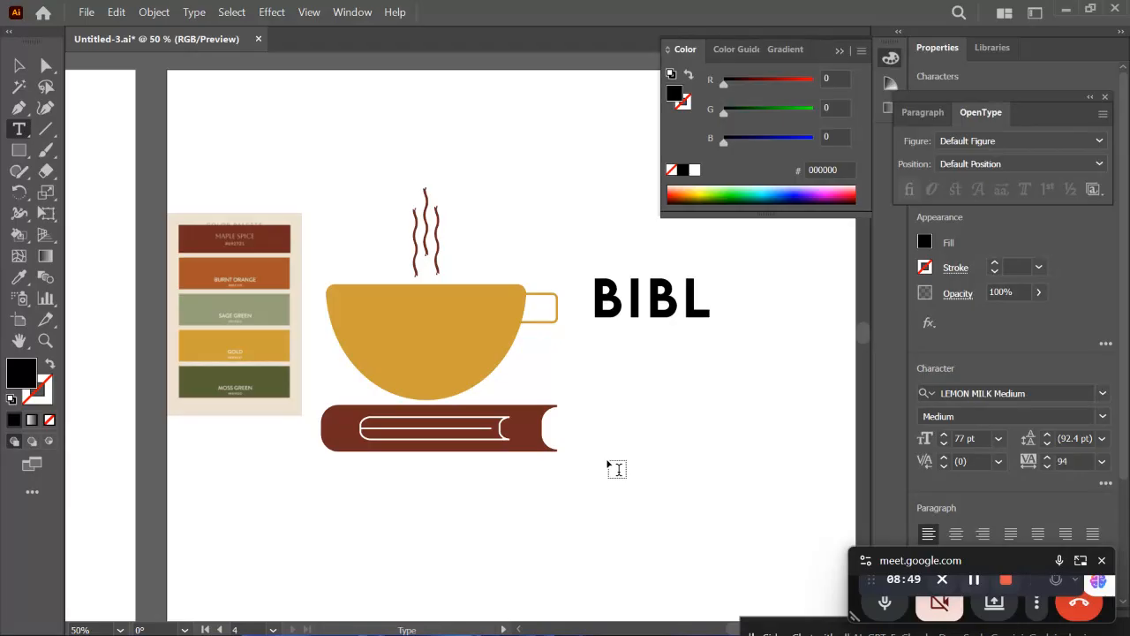
pyautogui.write('IO ')
pyautogui.write('BREW')
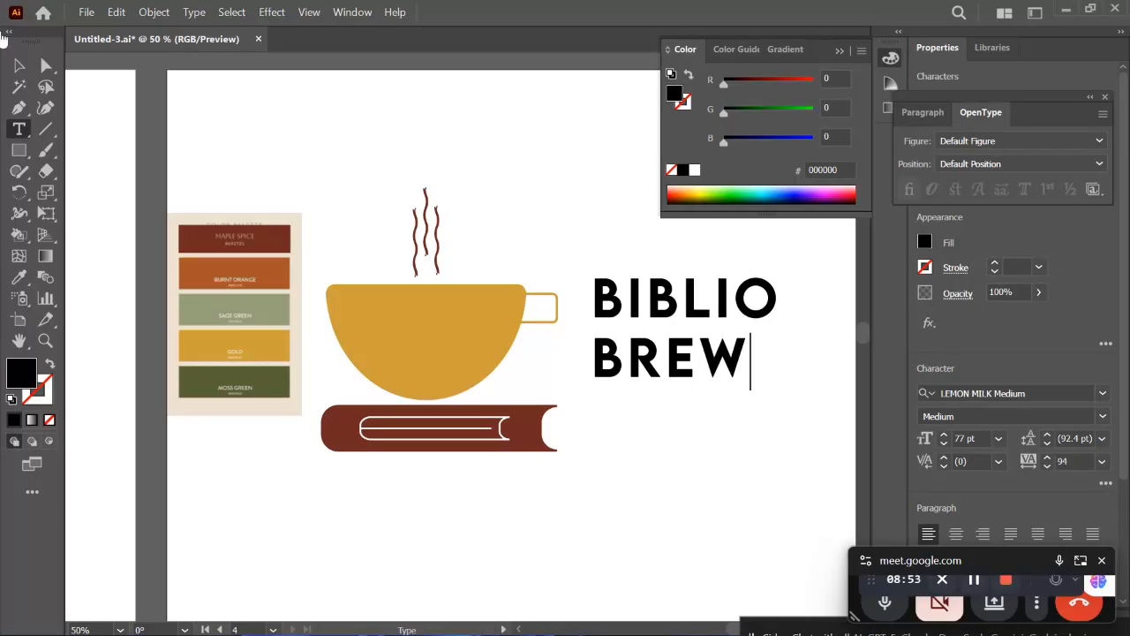
pyautogui.click(18, 65)
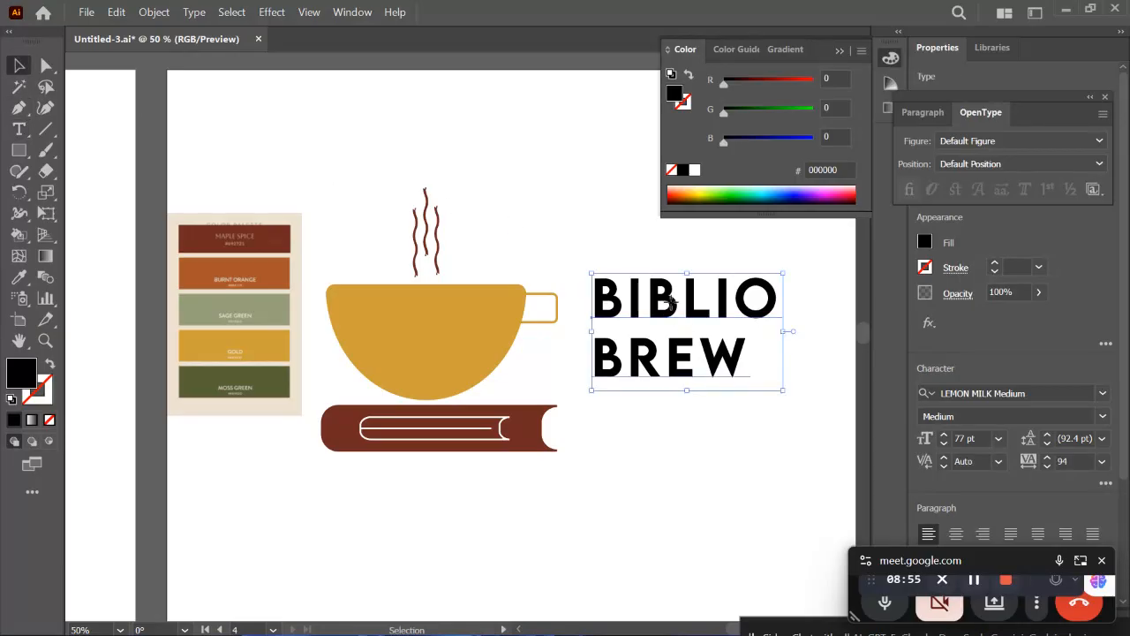
pyautogui.moveTo(671, 302); pyautogui.dragTo(639, 321)
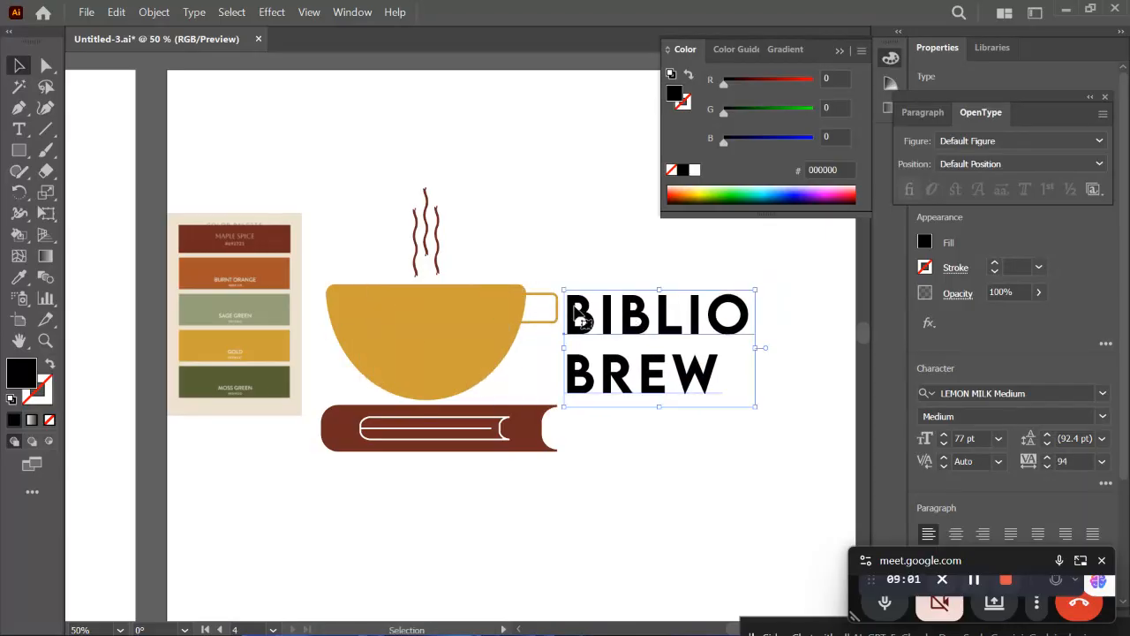
# Recolour both words of the BIBLIO BREW text with the book's Maple Spice using the Eyedropper
pyautogui.doubleClick(575, 311)
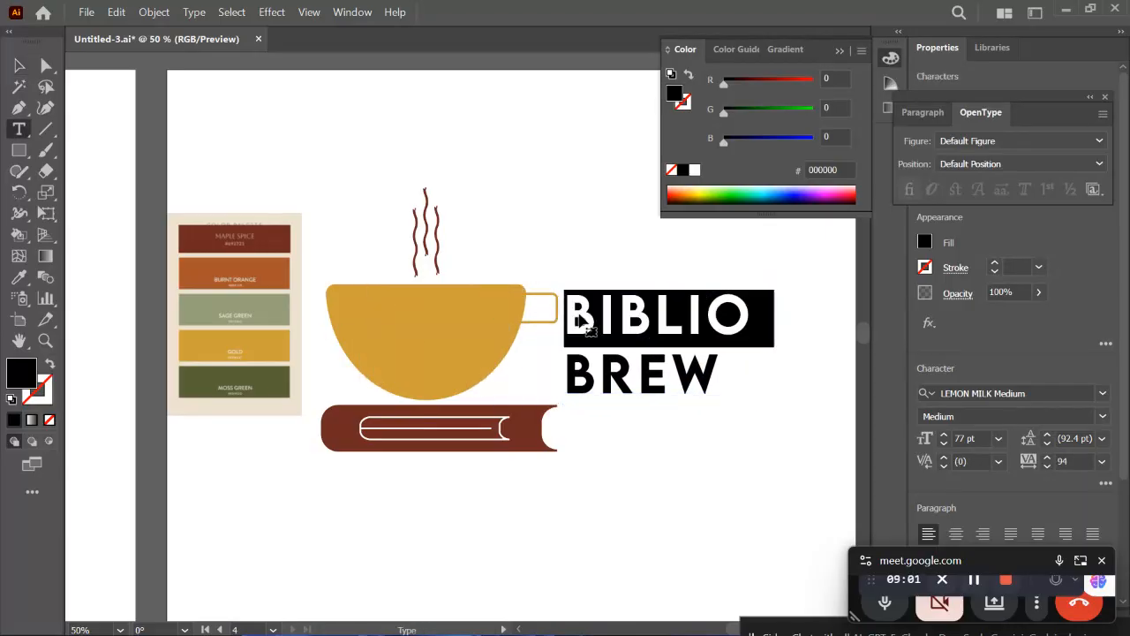
pyautogui.click(717, 378)
pyautogui.hotkey('ctrl', 'a')
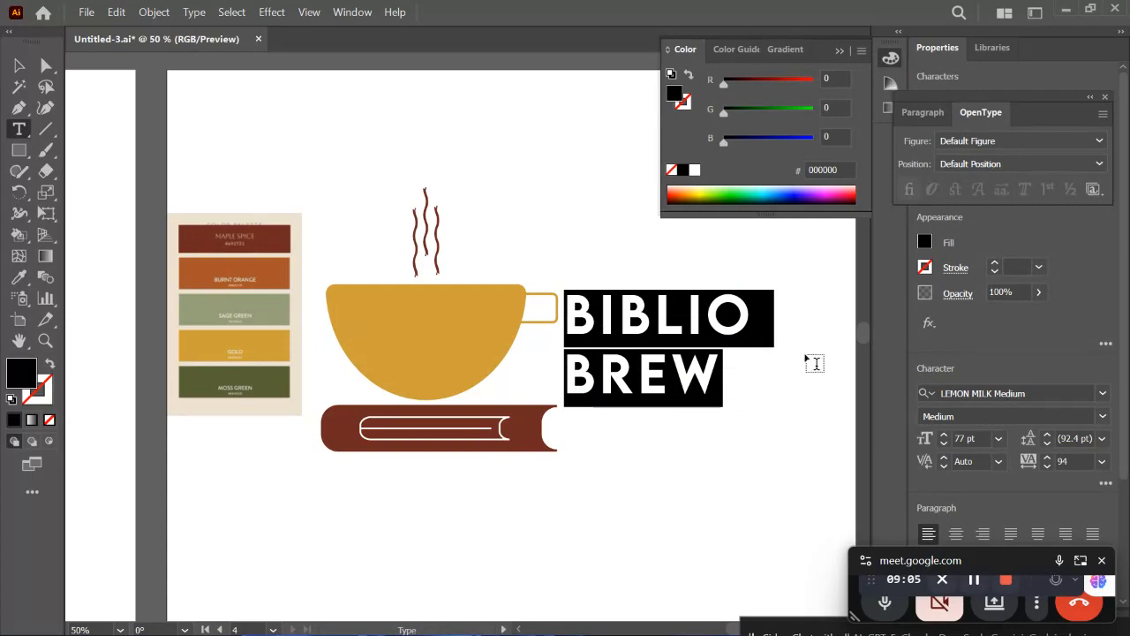
pyautogui.click(16, 279)
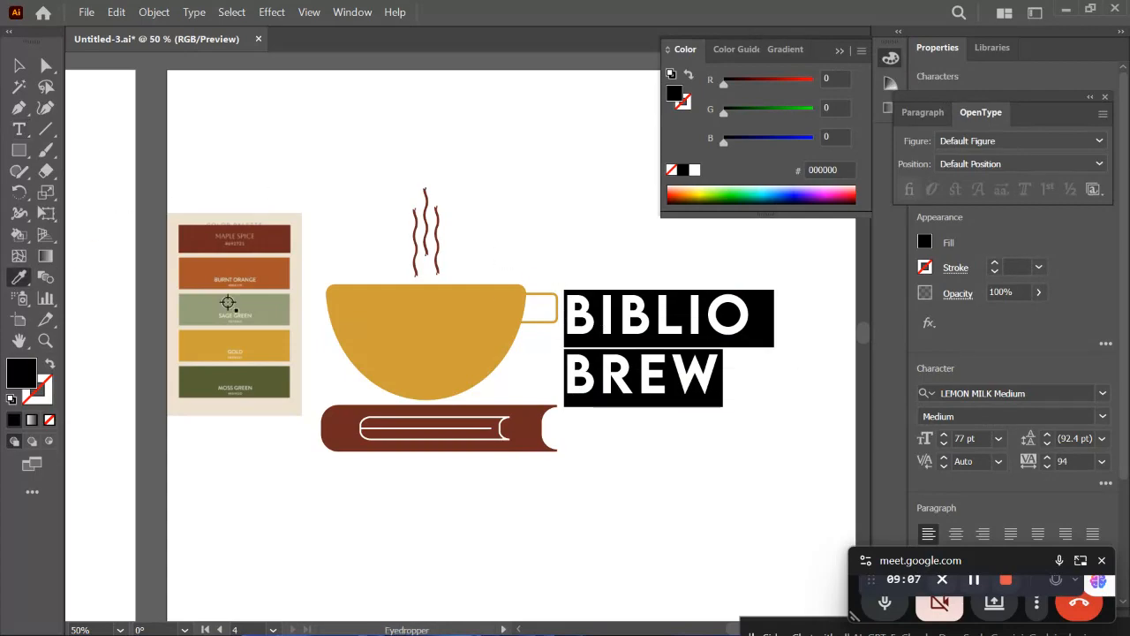
pyautogui.click(341, 429)
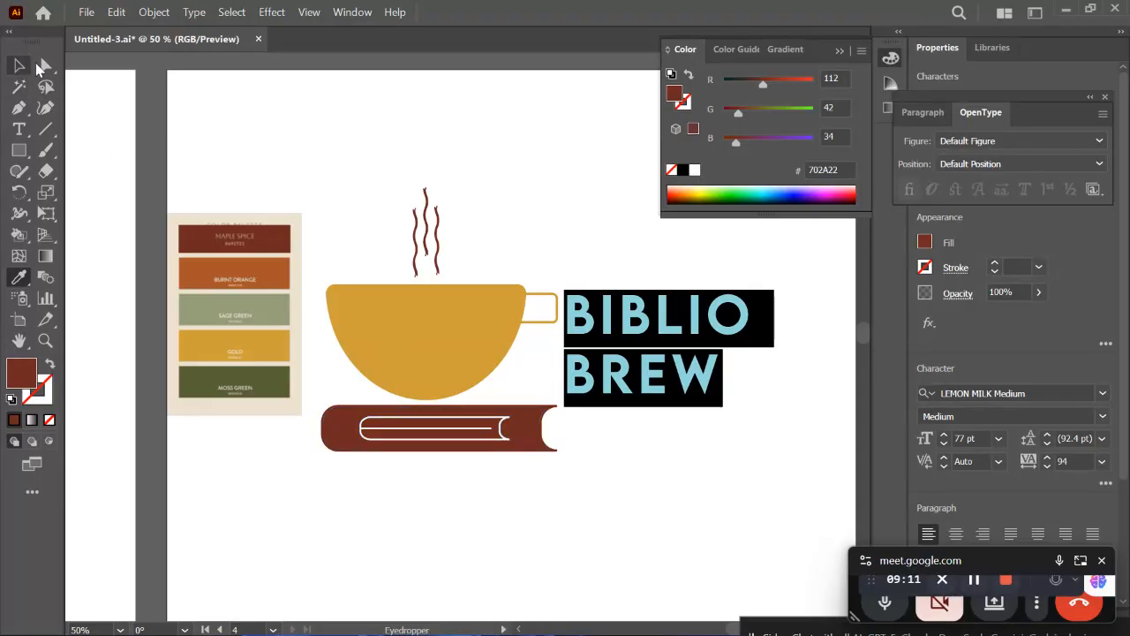
pyautogui.click(21, 69)
pyautogui.click(338, 159)
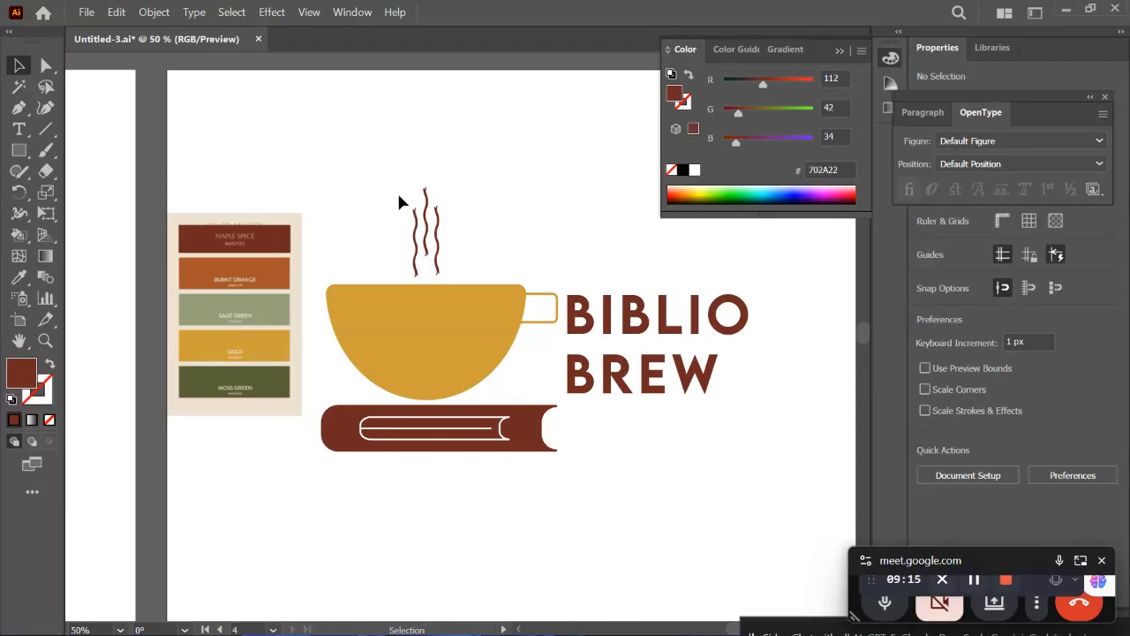
# Recolour the wavy steam lines with the palette's Burnt Orange using the Eyedropper
pyautogui.click(436, 231)
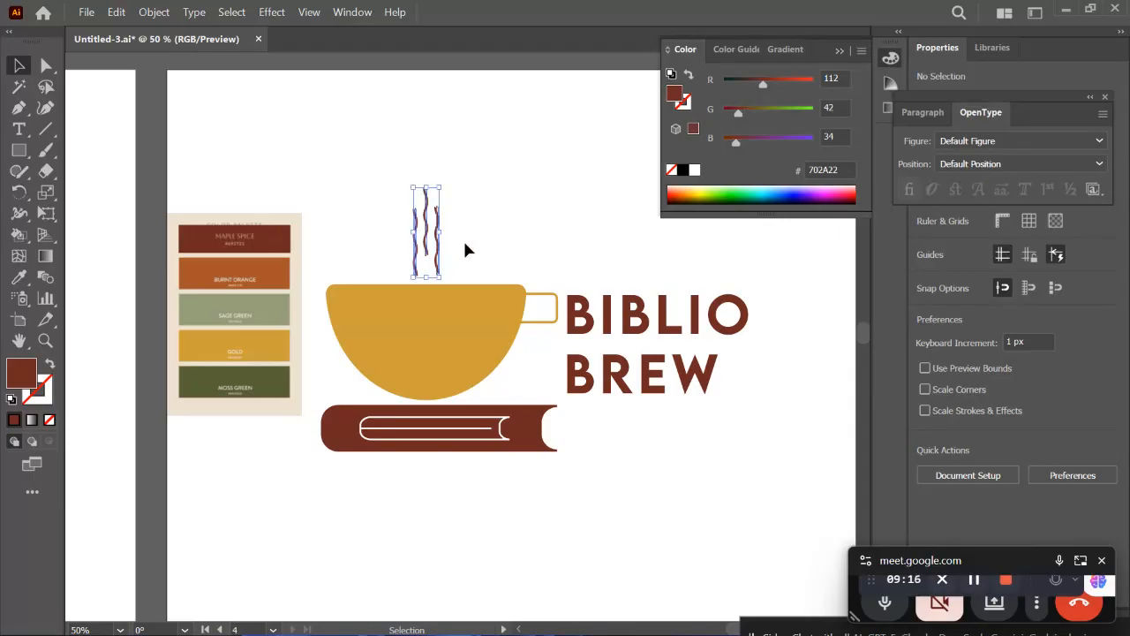
pyautogui.click(18, 276)
pyautogui.click(265, 271)
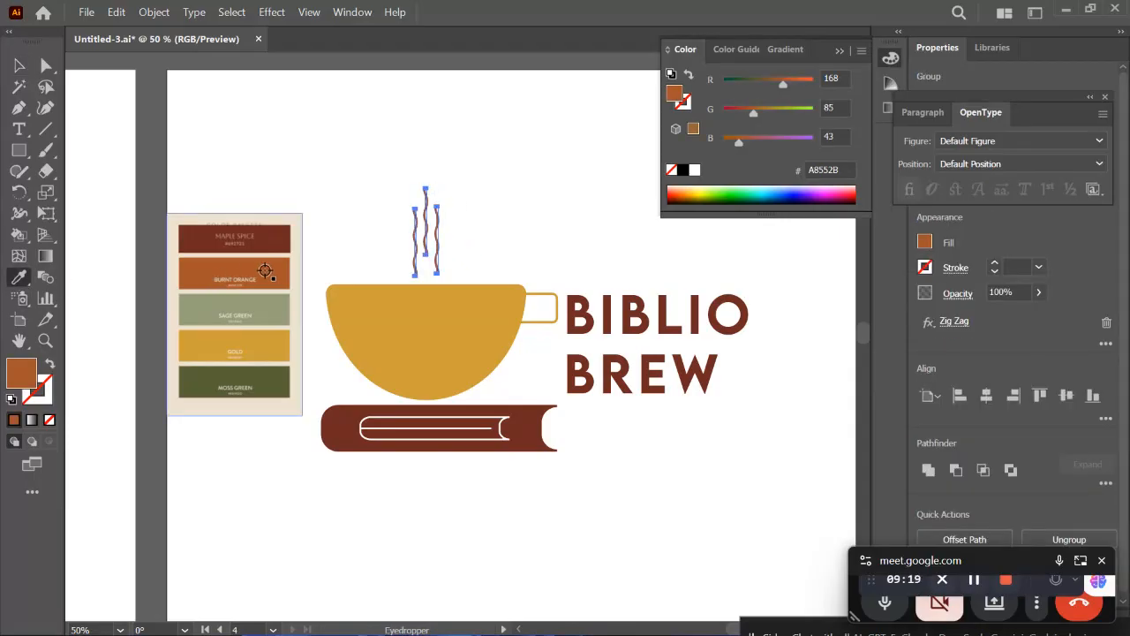
pyautogui.click(19, 66)
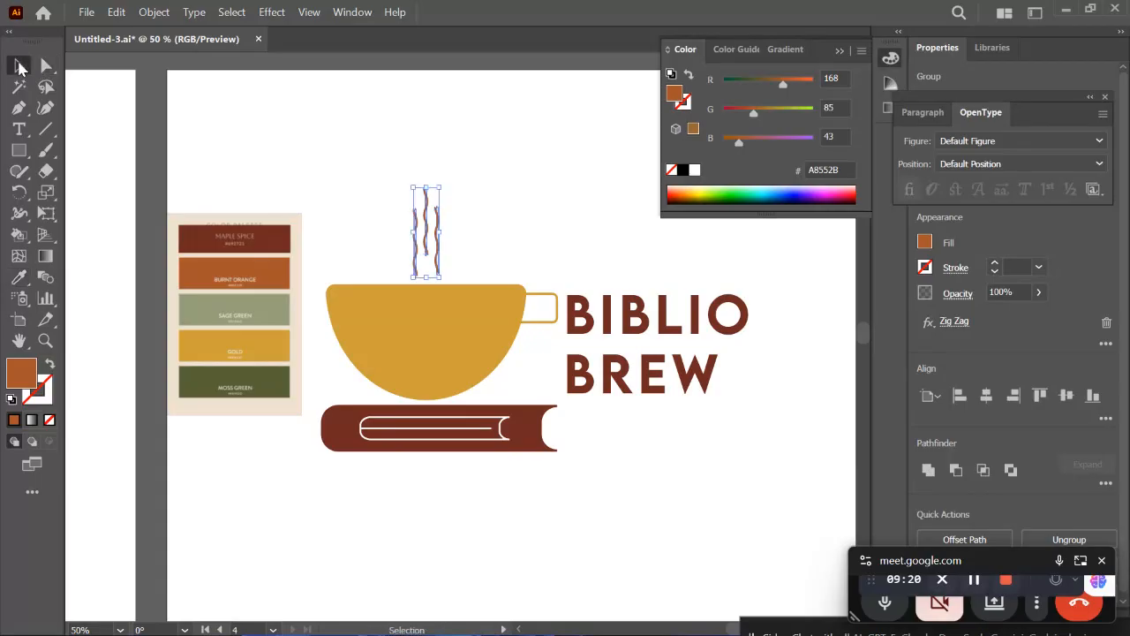
pyautogui.click(347, 132)
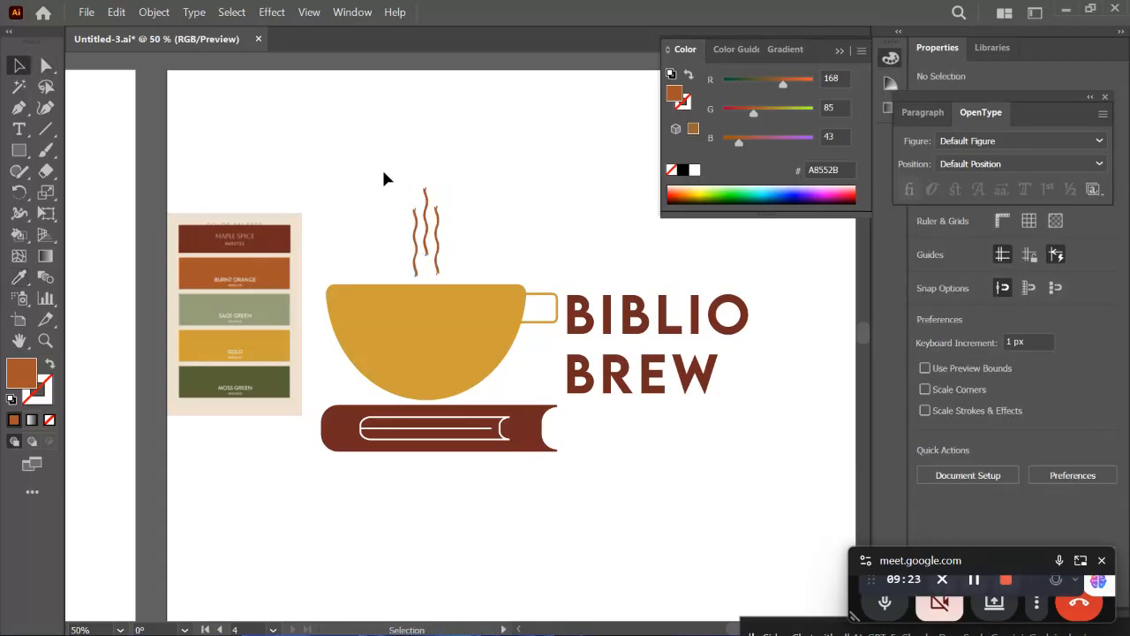
# Change the steam lines' fill to the brighter, more saturated orange C64B14 with the Color Picker
pyautogui.doubleClick(23, 382)
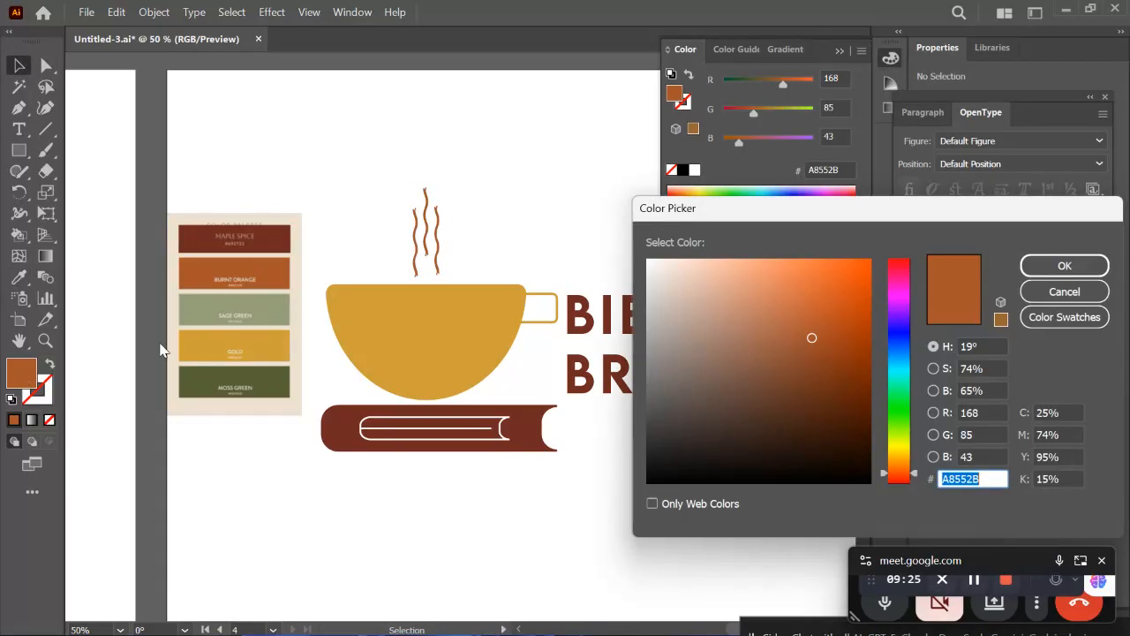
pyautogui.click(1062, 292)
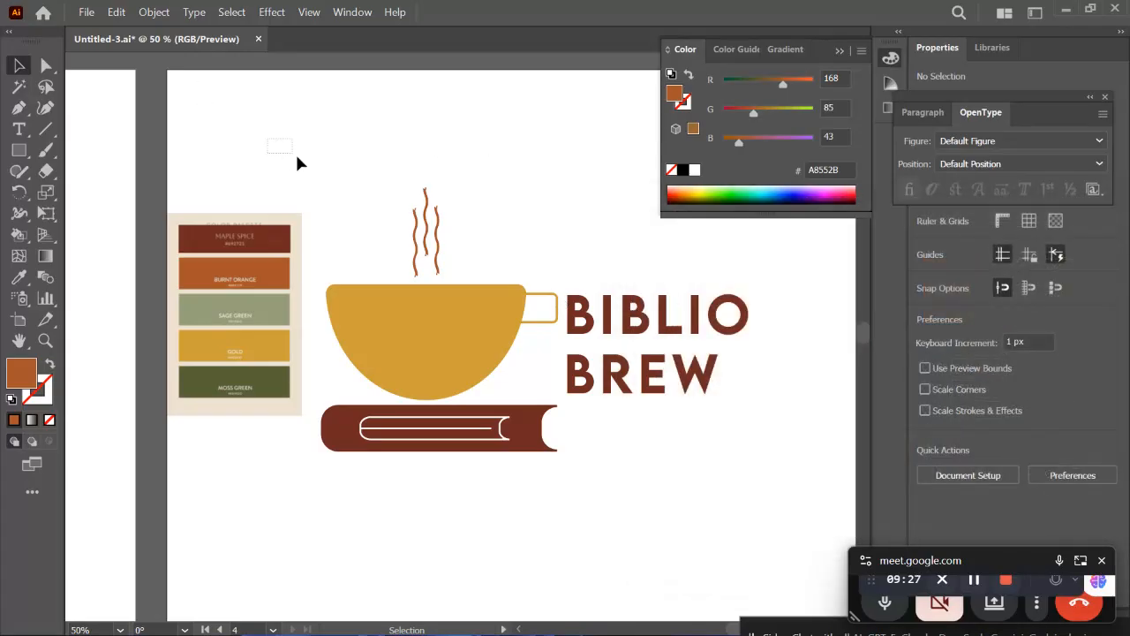
pyautogui.moveTo(297, 156); pyautogui.dragTo(486, 231)
pyautogui.click(440, 182)
pyautogui.moveTo(381, 165); pyautogui.dragTo(451, 233)
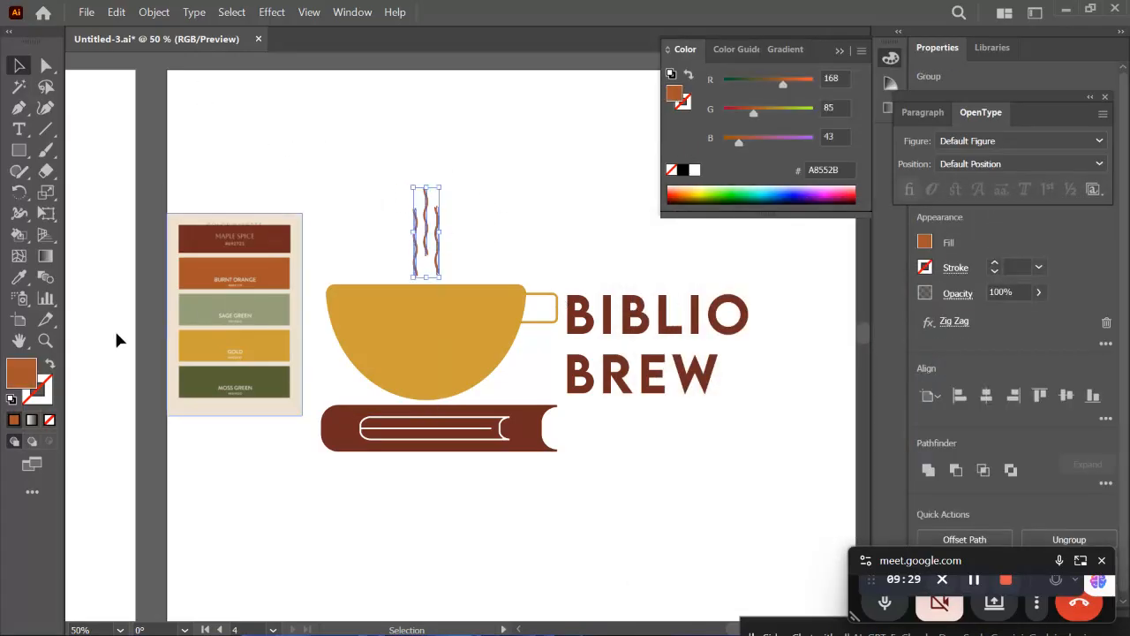
pyautogui.doubleClick(24, 374)
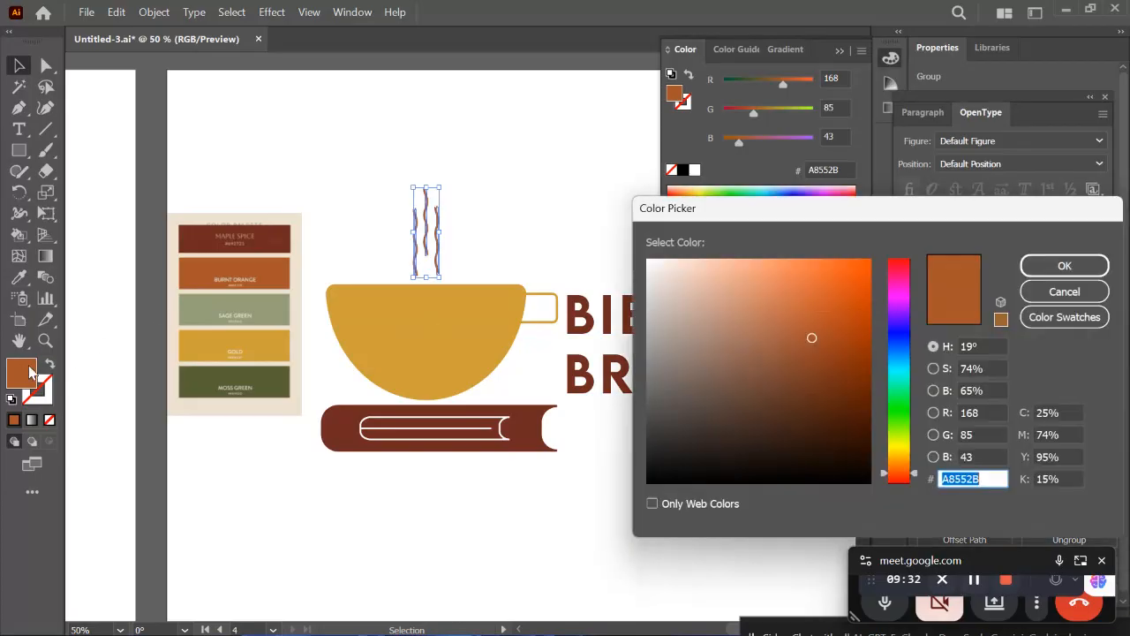
pyautogui.click(834, 303)
pyautogui.moveTo(834, 303); pyautogui.dragTo(850, 306)
pyautogui.click(1030, 269)
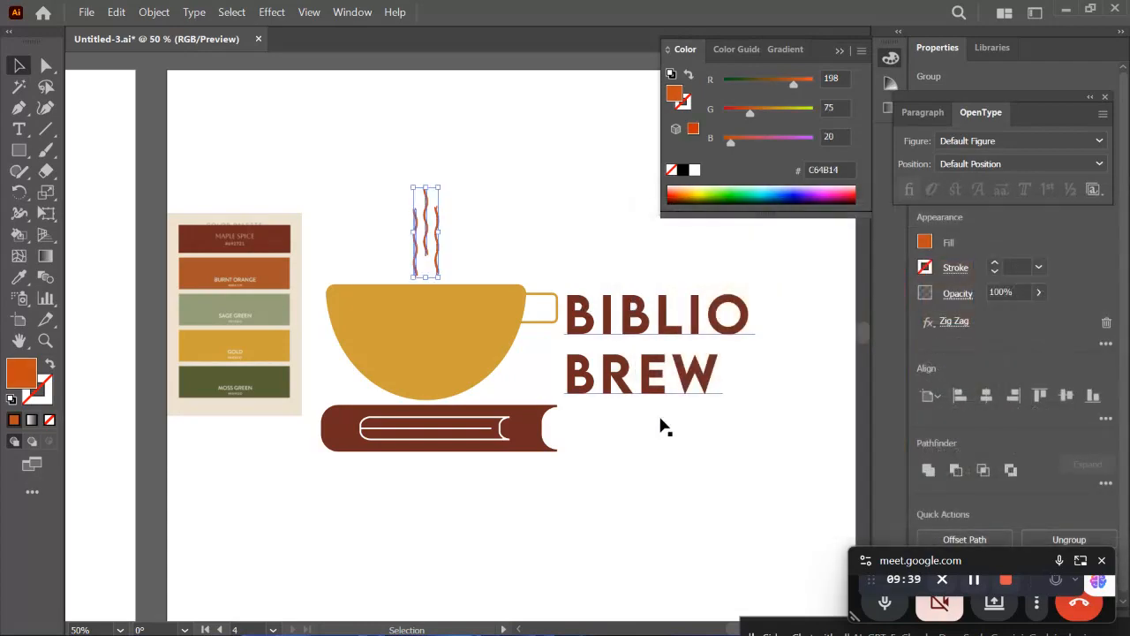
pyautogui.click(724, 446)
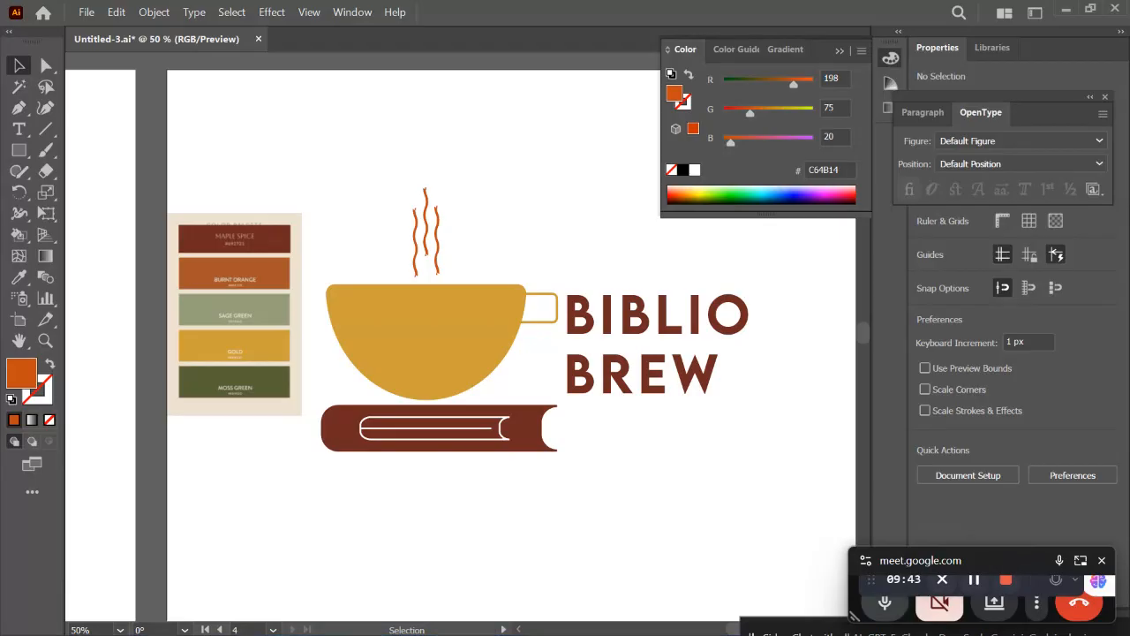
# Switch to the Google Meet tab in Chrome, choose to stay in the call, and return to Illustrator
pyautogui.moveTo(723, 629)
pyautogui.moveTo(683, 618)
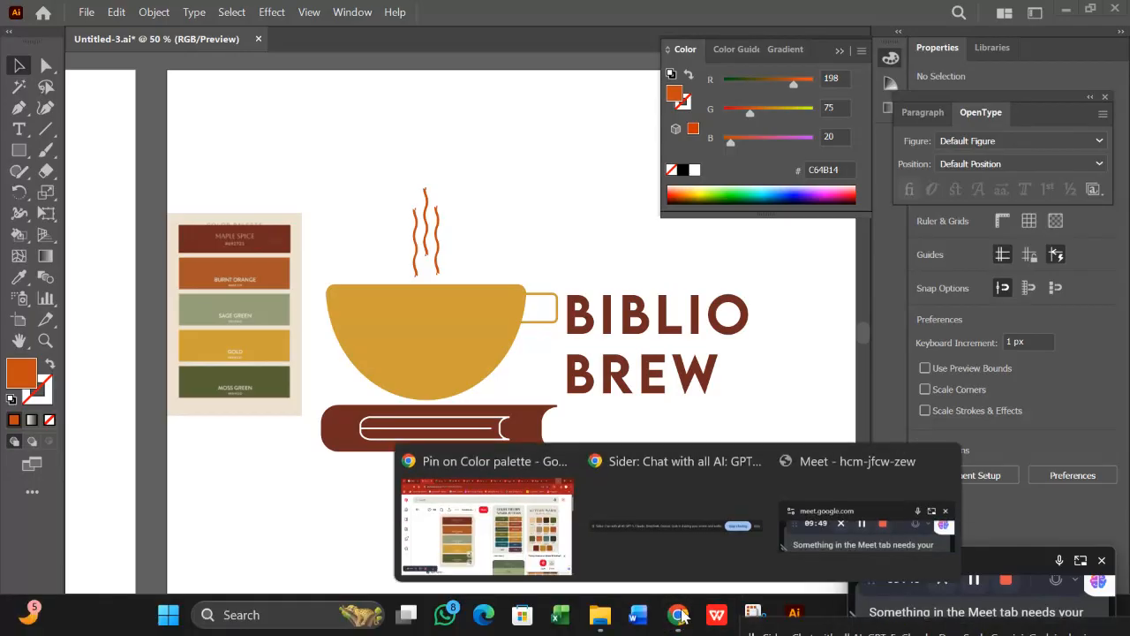
pyautogui.click(572, 549)
pyautogui.click(343, 17)
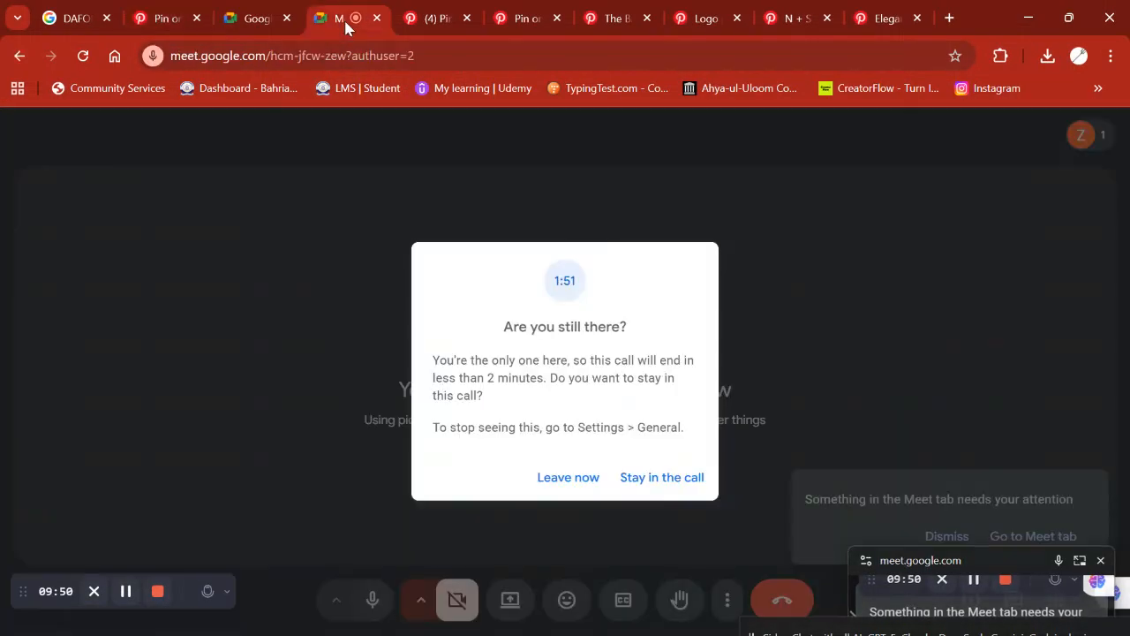
pyautogui.click(661, 478)
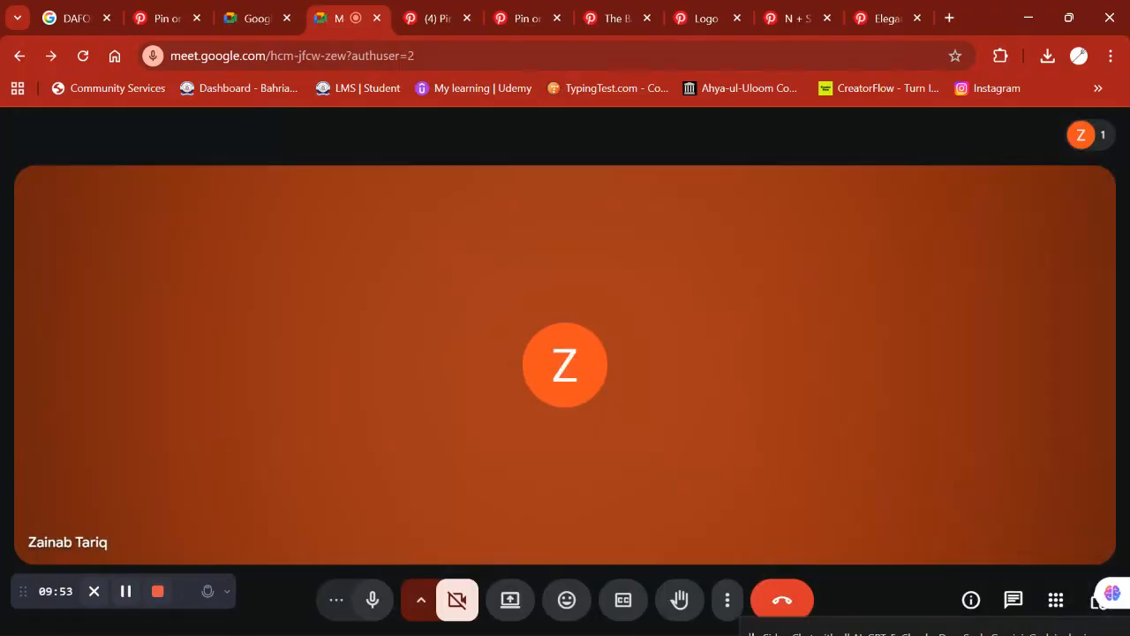
pyautogui.click(795, 613)
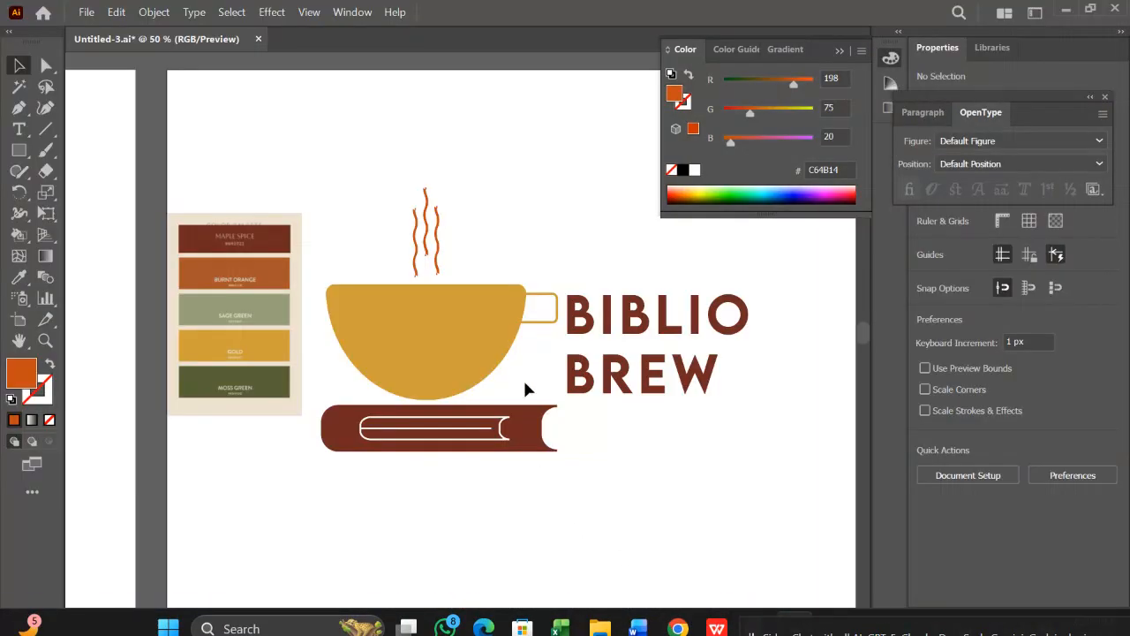
# Increase the tracking of the word BREW to about 217 to bring its width close to that of BIBLIO
pyautogui.click(585, 306)
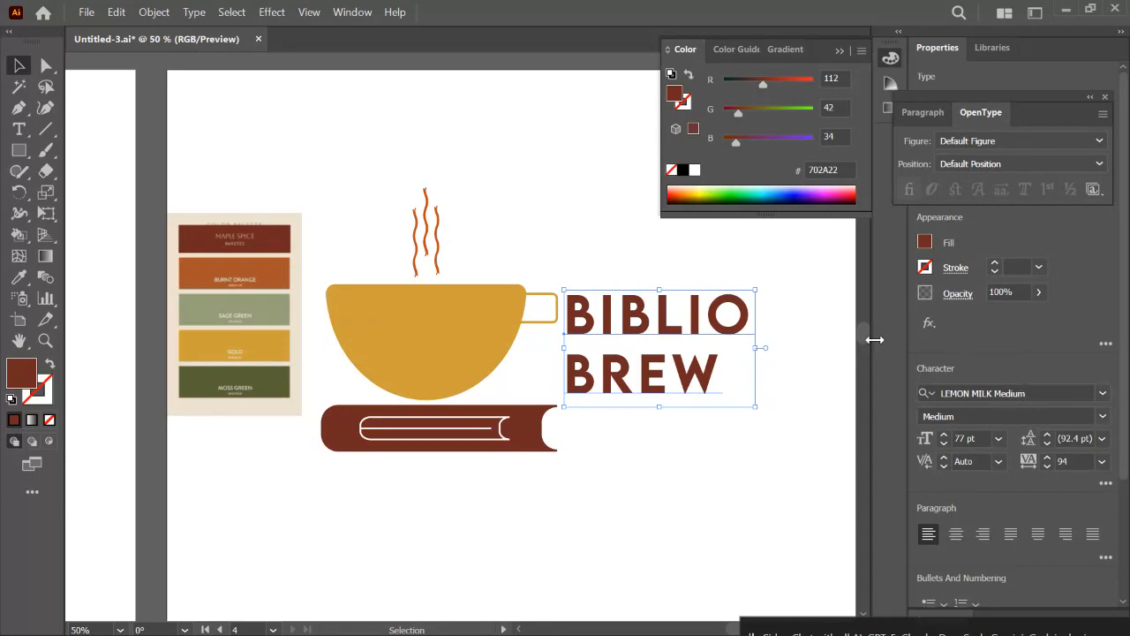
pyautogui.doubleClick(717, 369)
pyautogui.doubleClick(715, 369)
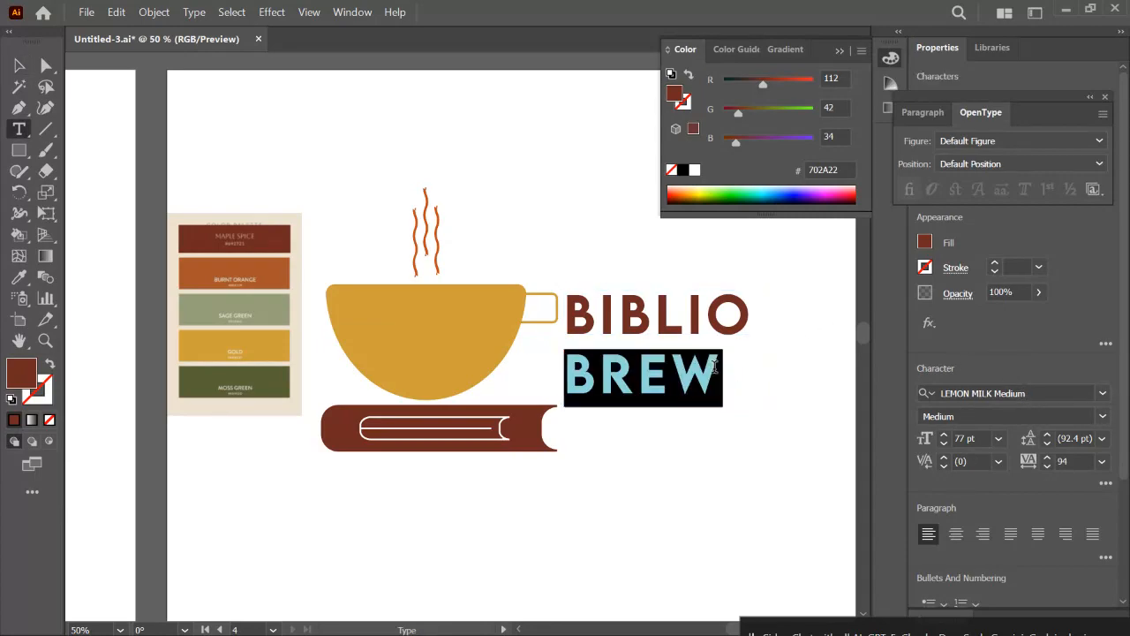
pyautogui.click(1047, 457)
pyautogui.click(1048, 458)
pyautogui.click(1047, 457)
pyautogui.click(1047, 457)
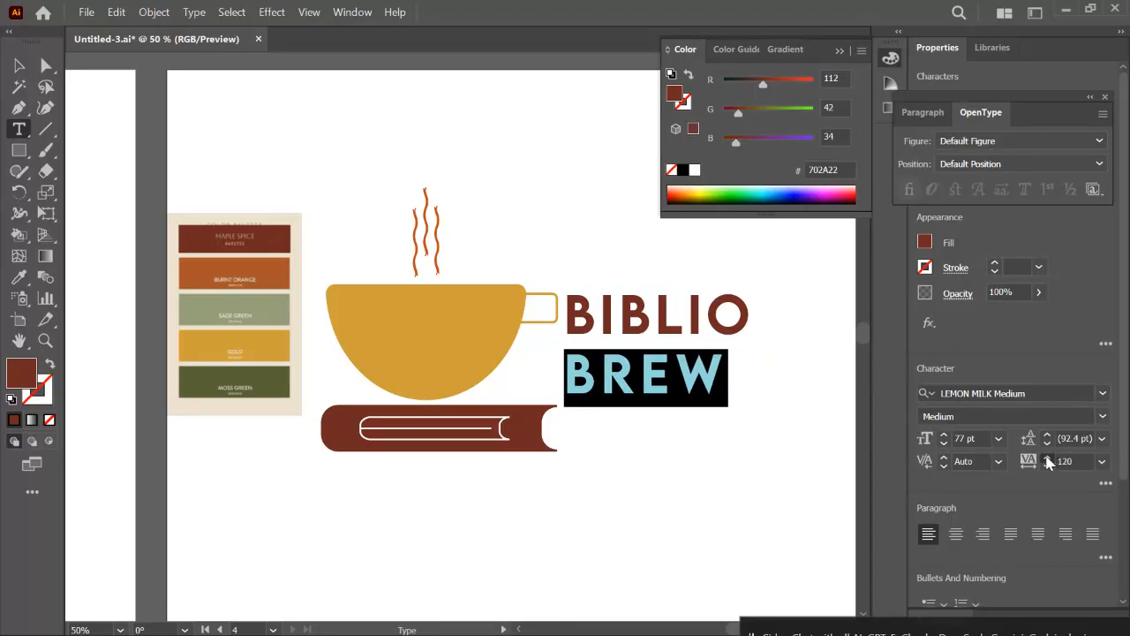
pyautogui.click(1048, 457)
pyautogui.click(1047, 458)
pyautogui.click(1047, 457)
pyautogui.click(1047, 457)
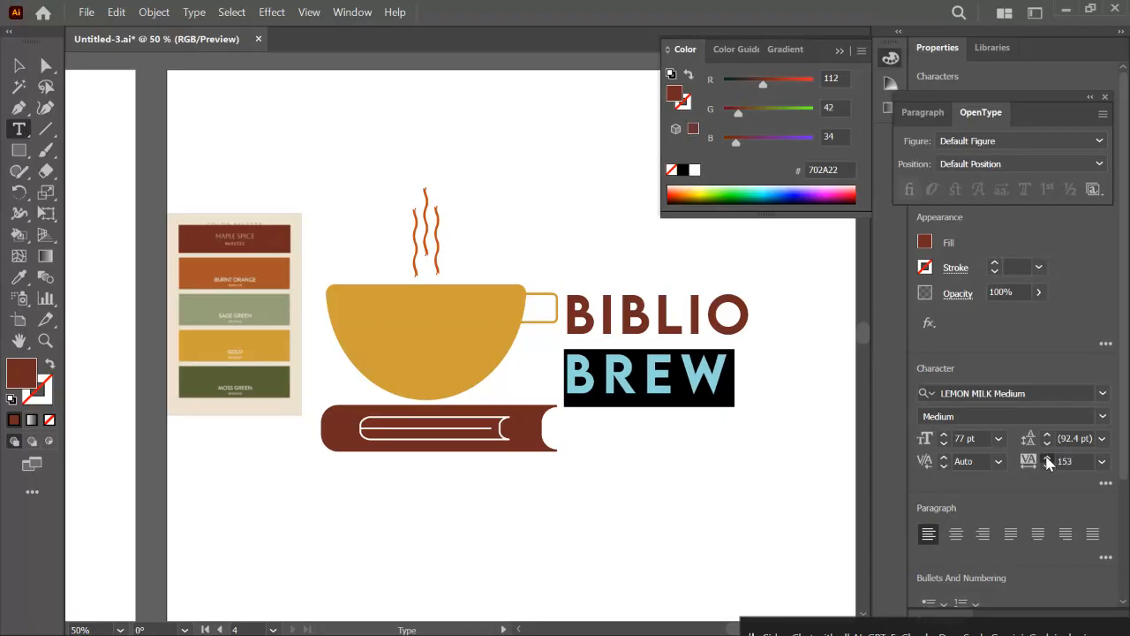
pyautogui.click(1047, 457)
pyautogui.click(1047, 458)
pyautogui.click(1048, 457)
pyautogui.click(1047, 458)
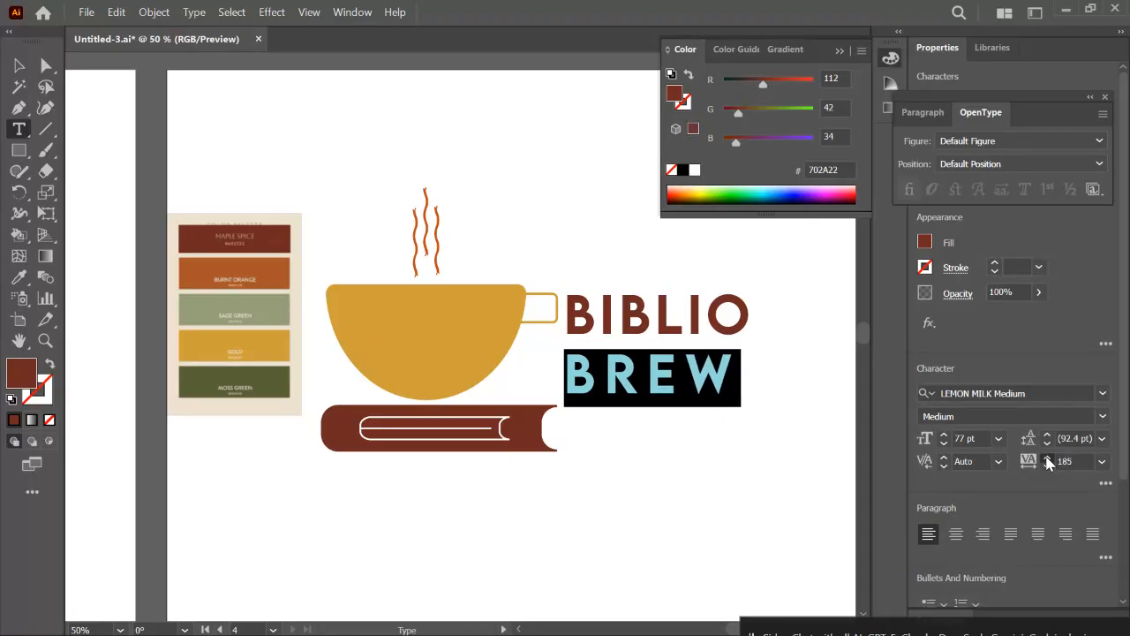
pyautogui.click(1048, 457)
pyautogui.click(1048, 457)
pyautogui.click(1047, 458)
pyautogui.click(1048, 457)
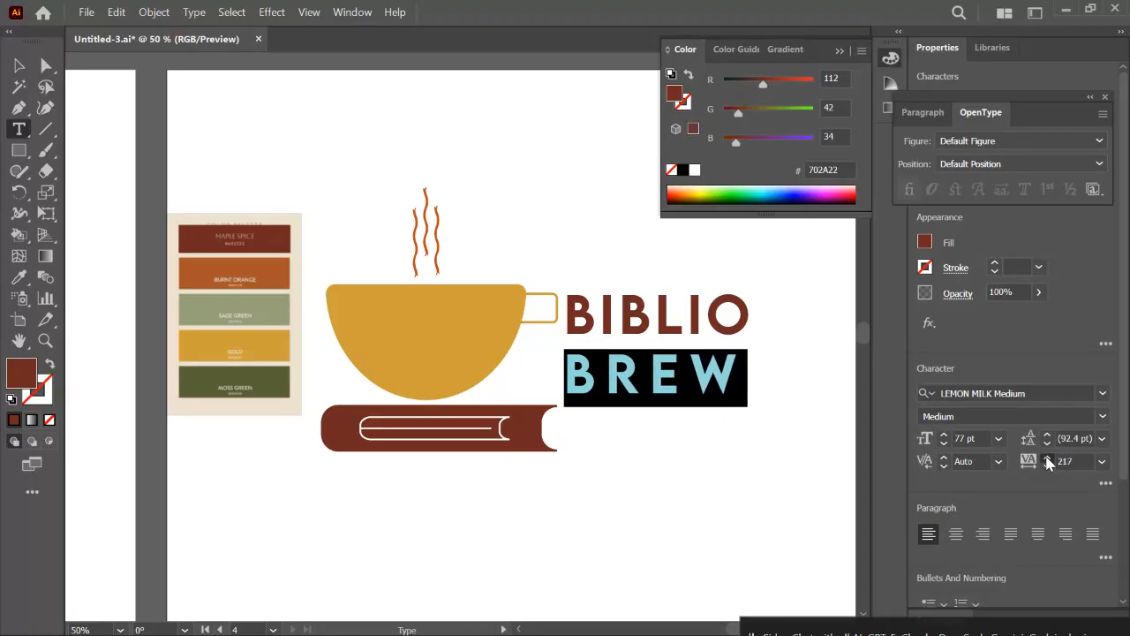
pyautogui.click(1047, 457)
pyautogui.press('Escape')
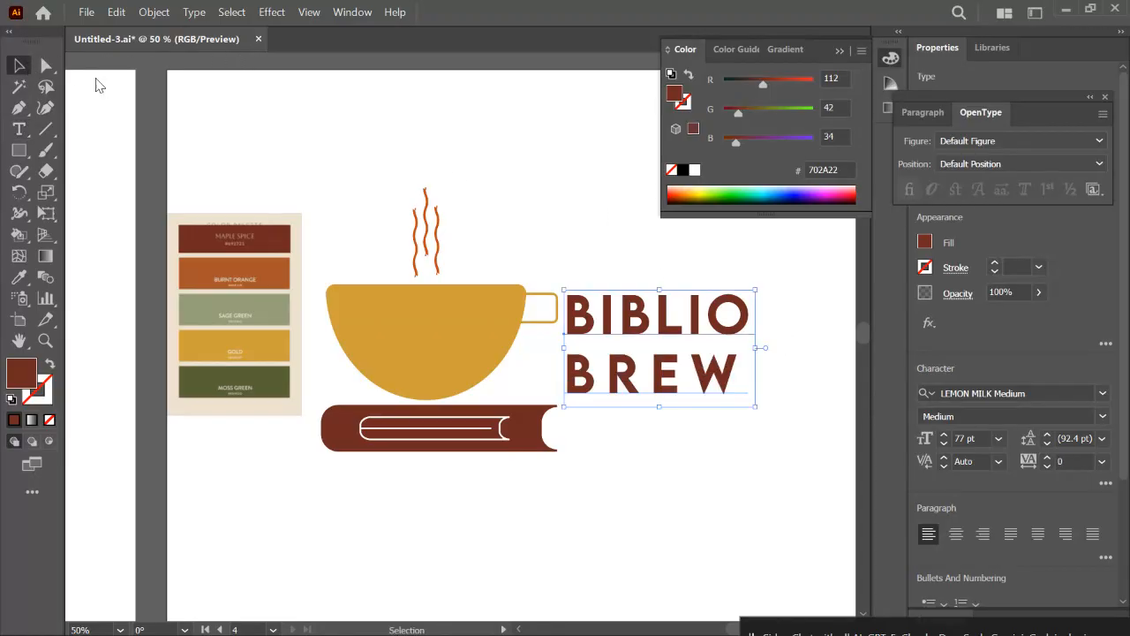
# Move the BIBLIO BREW lettering very slightly closer to the cup's handle
pyautogui.click(575, 202)
pyautogui.click(594, 302)
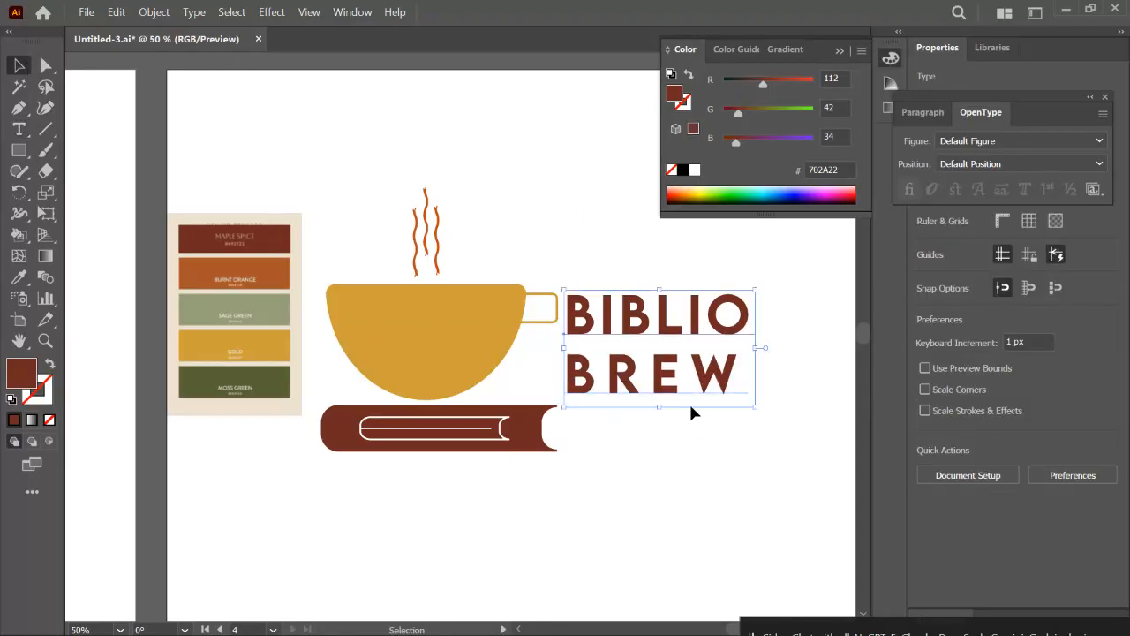
pyautogui.moveTo(664, 376); pyautogui.dragTo(664, 377)
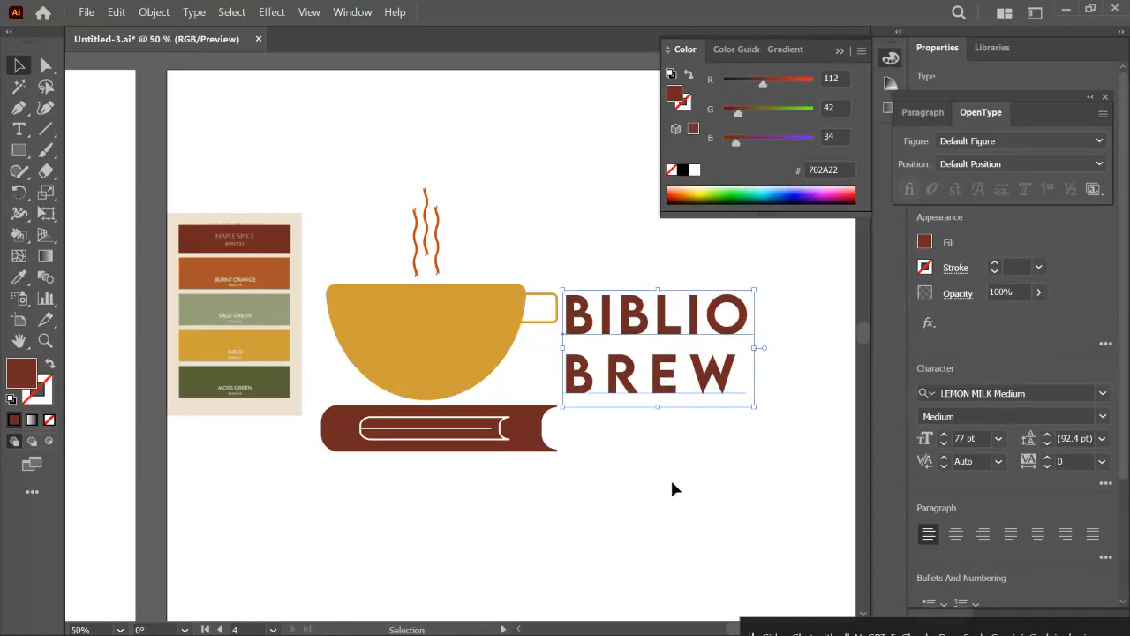
# Switch to Chrome and open the DaFont website from the Google results for DAFONT
pyautogui.click(1064, 12)
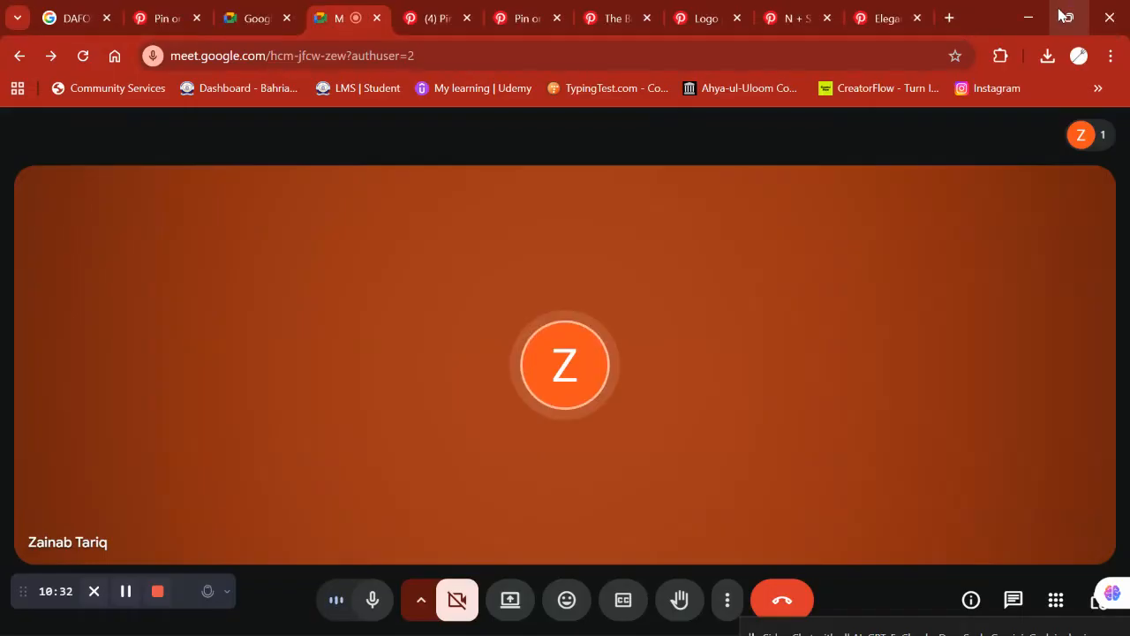
pyautogui.click(949, 18)
pyautogui.click(80, 20)
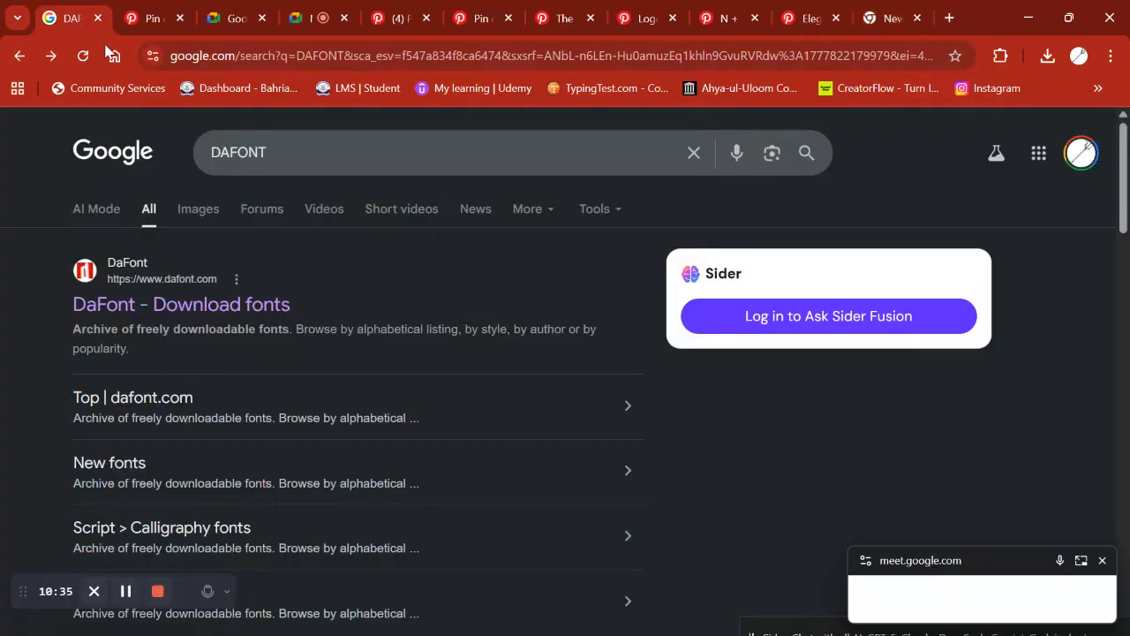
pyautogui.moveTo(265, 152); pyautogui.dragTo(190, 153)
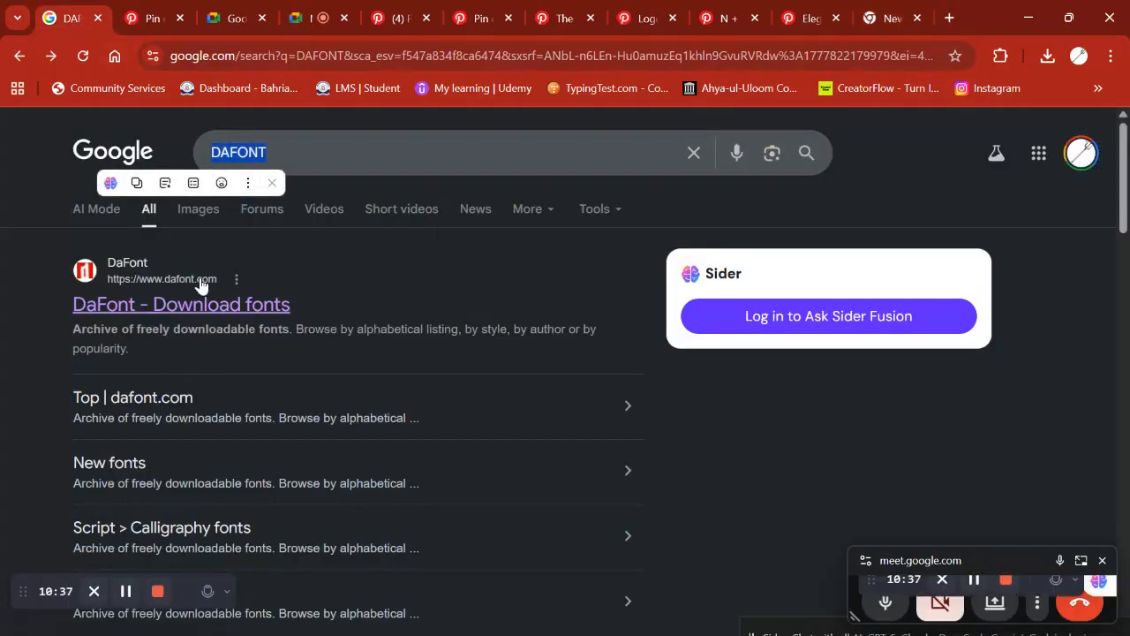
pyautogui.click(209, 309)
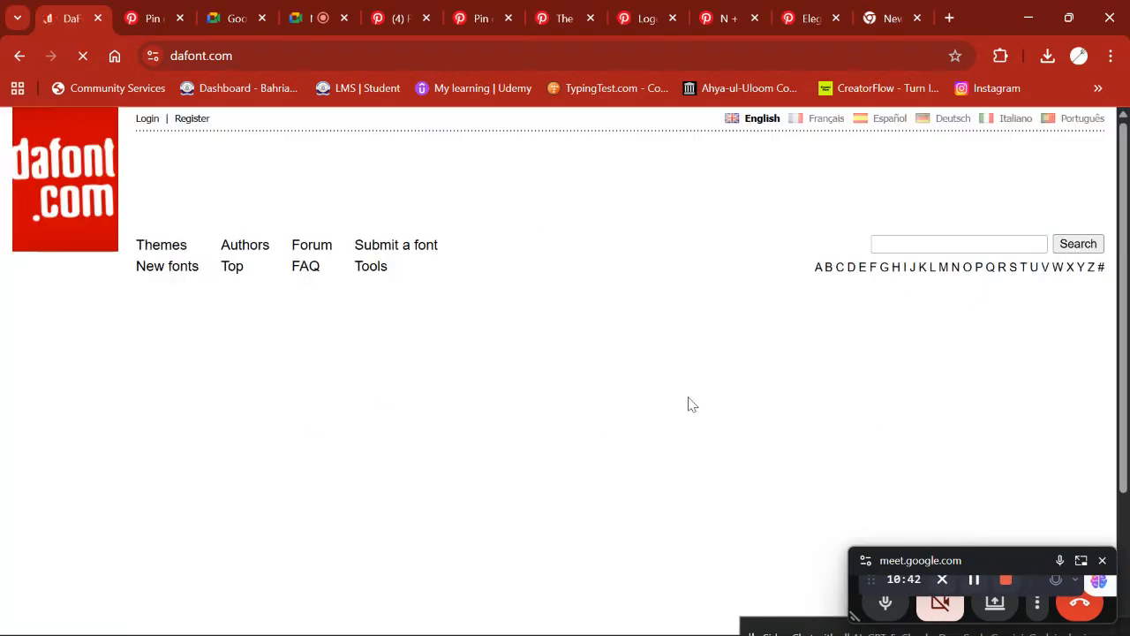
# Look over DaFont's font categories and open the Sans serif category under Basic
pyautogui.moveTo(141, 308); pyautogui.dragTo(1091, 426)
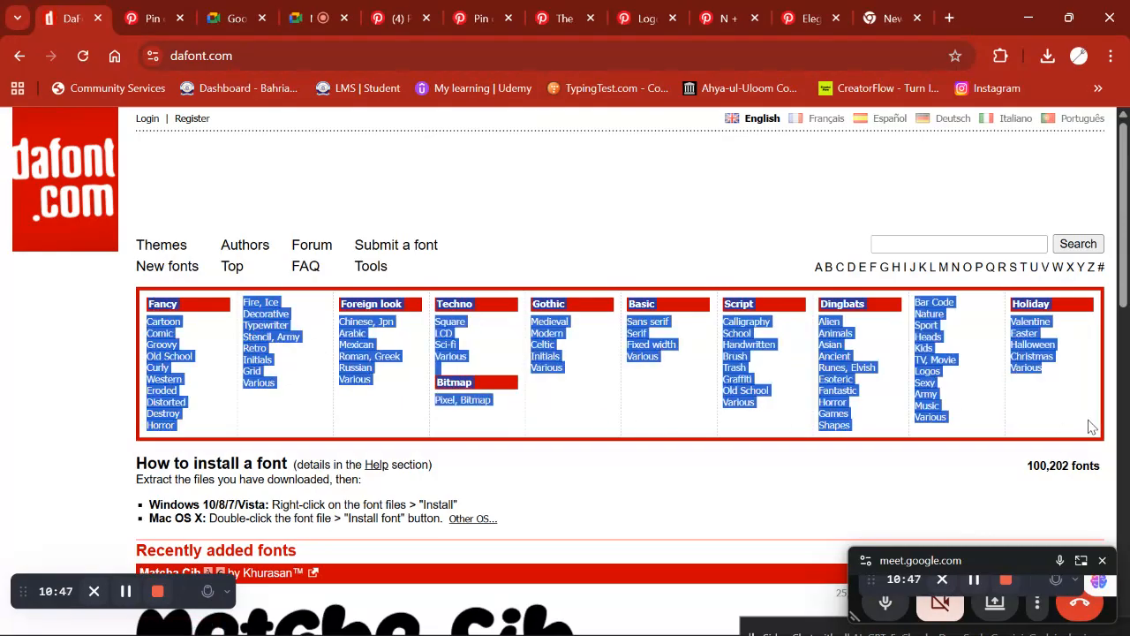
pyautogui.click(1092, 424)
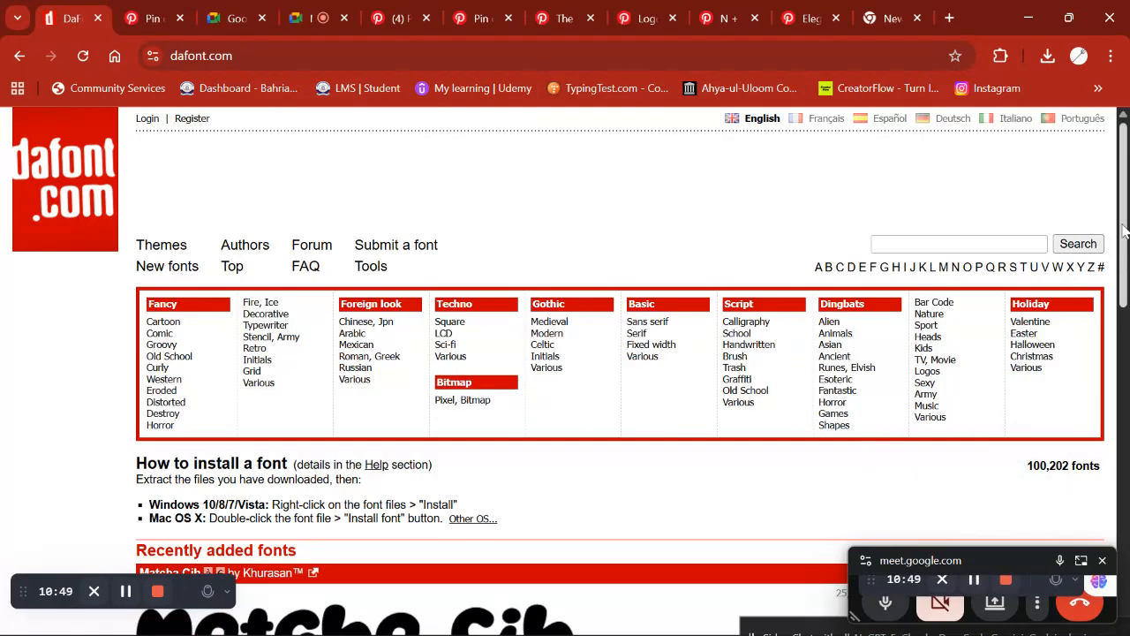
pyautogui.scroll(-1, 1125, 256)
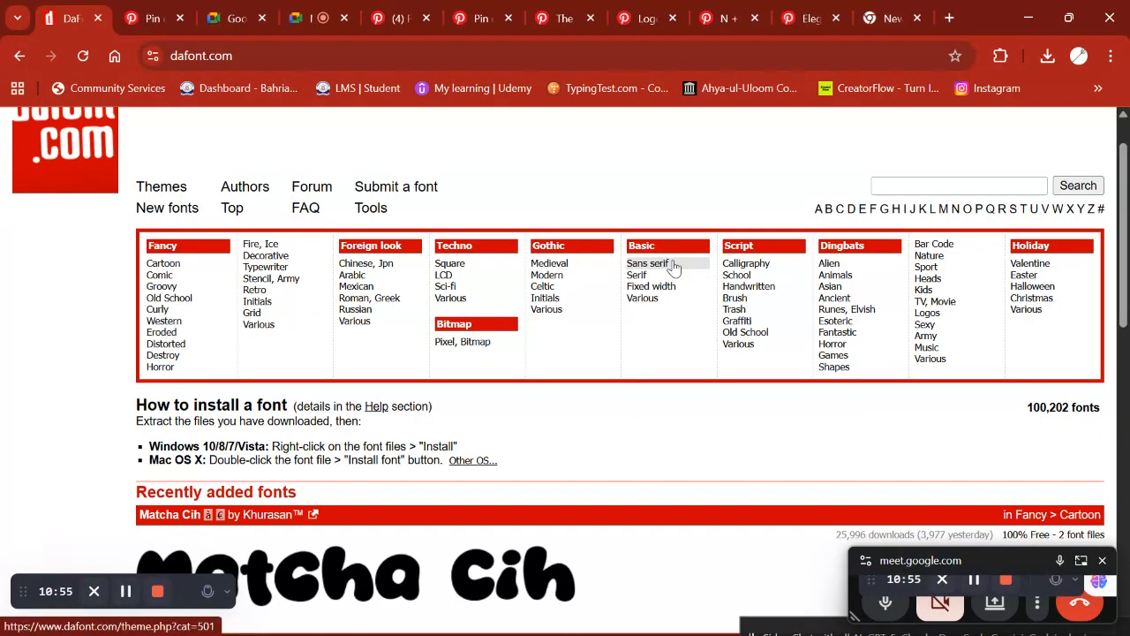
pyautogui.click(671, 265)
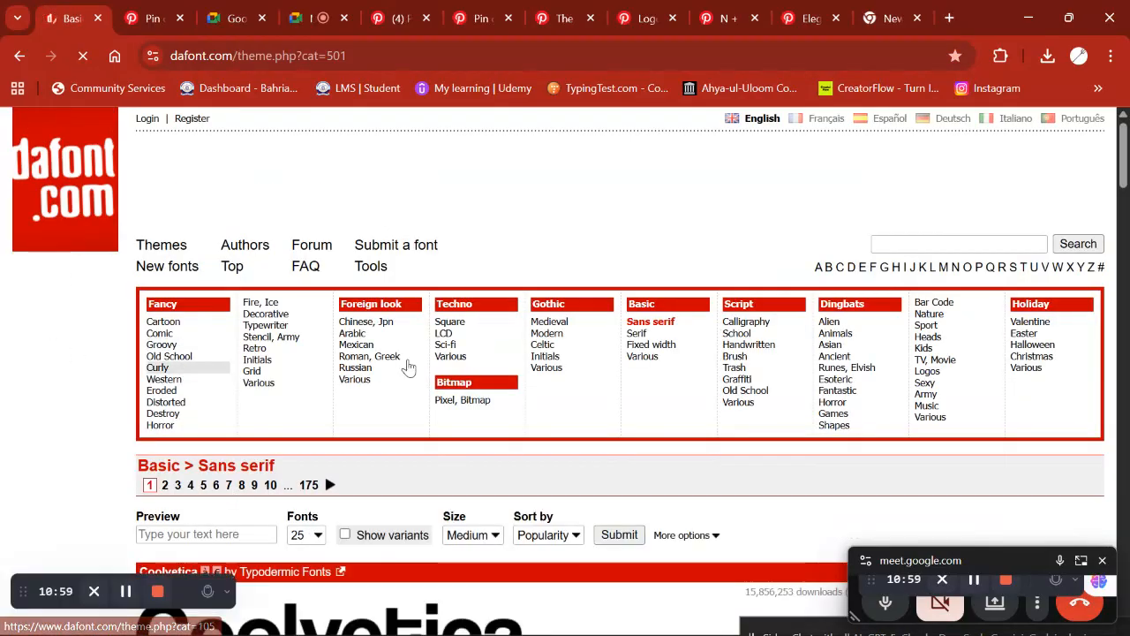
# Download the Bebas Neue font from the Sans serif list and open bebas_neue.zip
pyautogui.scroll(-1, 590, 375)
pyautogui.scroll(-5, 590, 375)
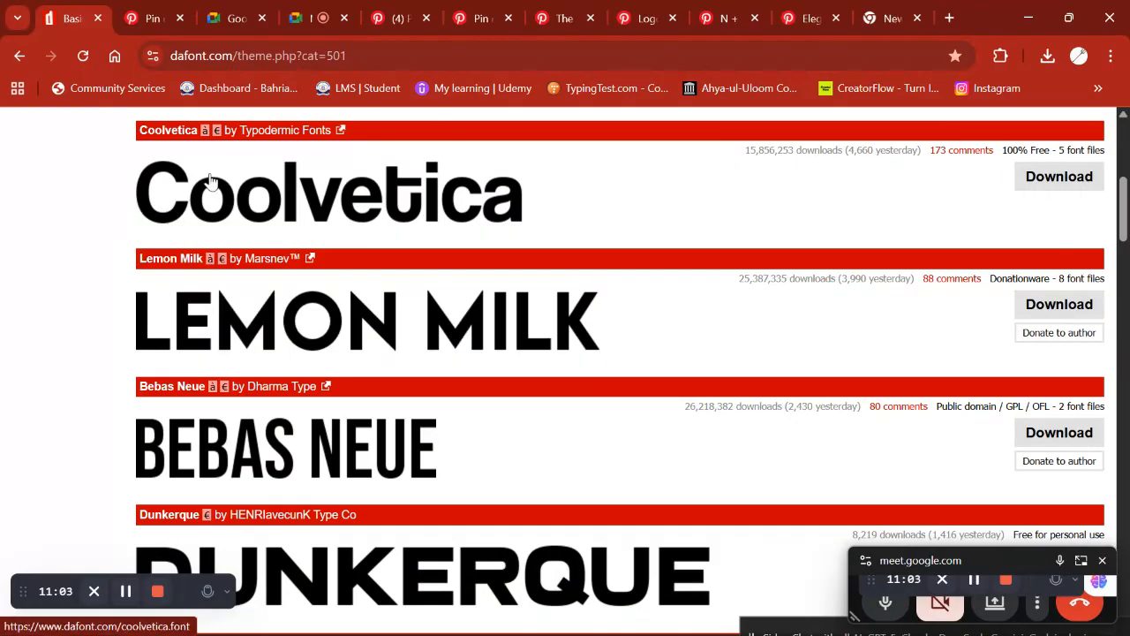
pyautogui.scroll(-2, 479, 440)
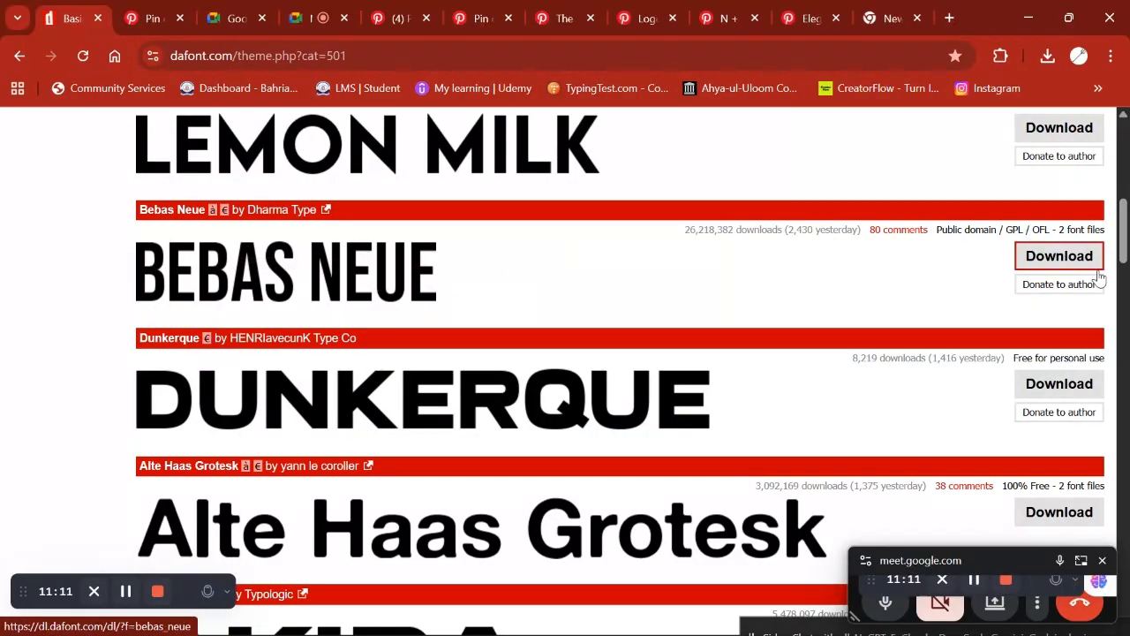
pyautogui.click(1060, 257)
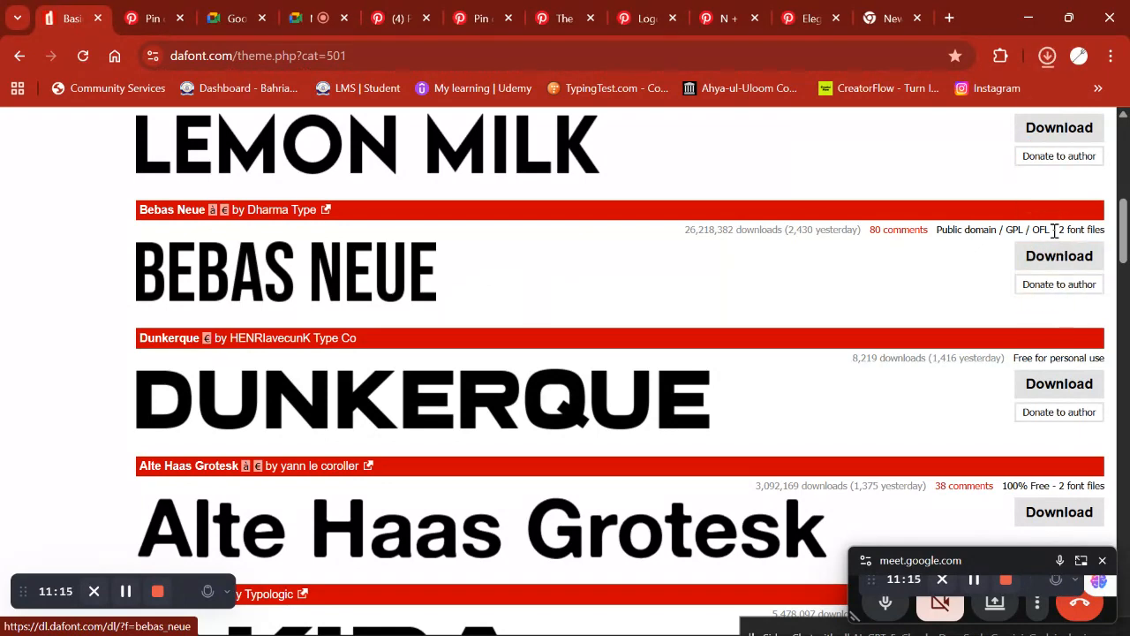
pyautogui.moveTo(870, 106)
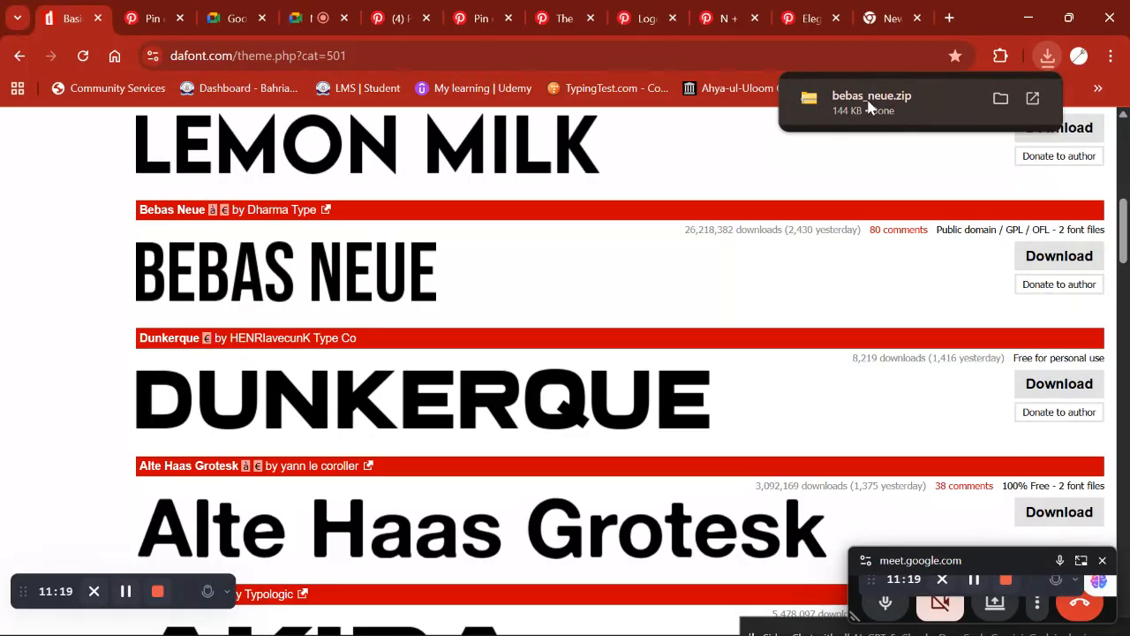
pyautogui.click(870, 104)
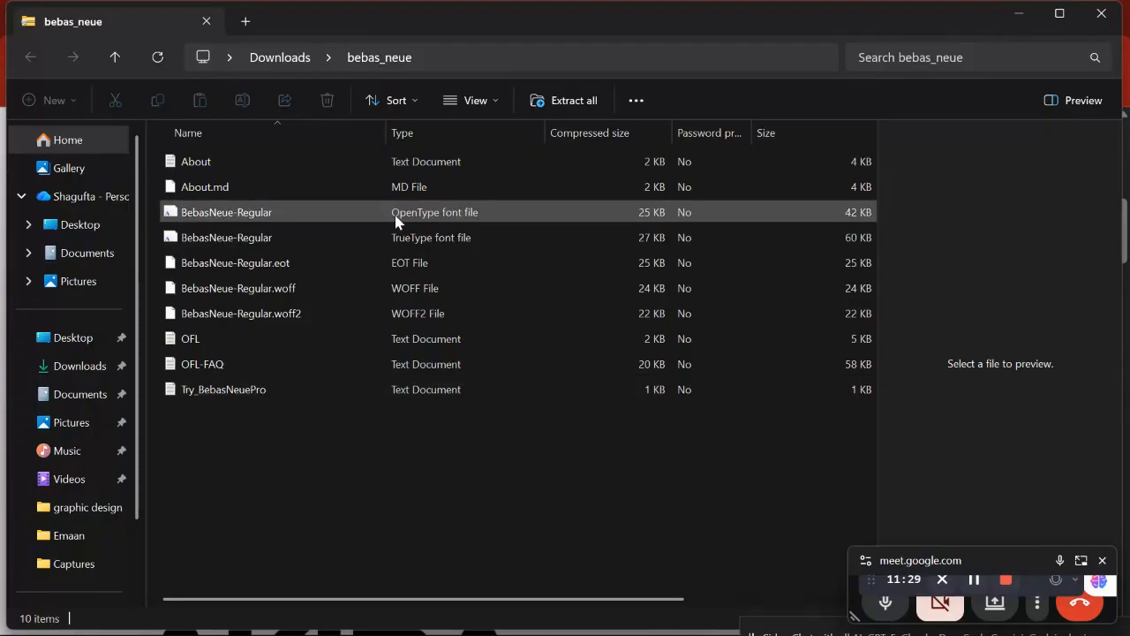
# Install the BebasNeue-Regular OpenType font file, then close the font preview and the archive folder
pyautogui.doubleClick(453, 217)
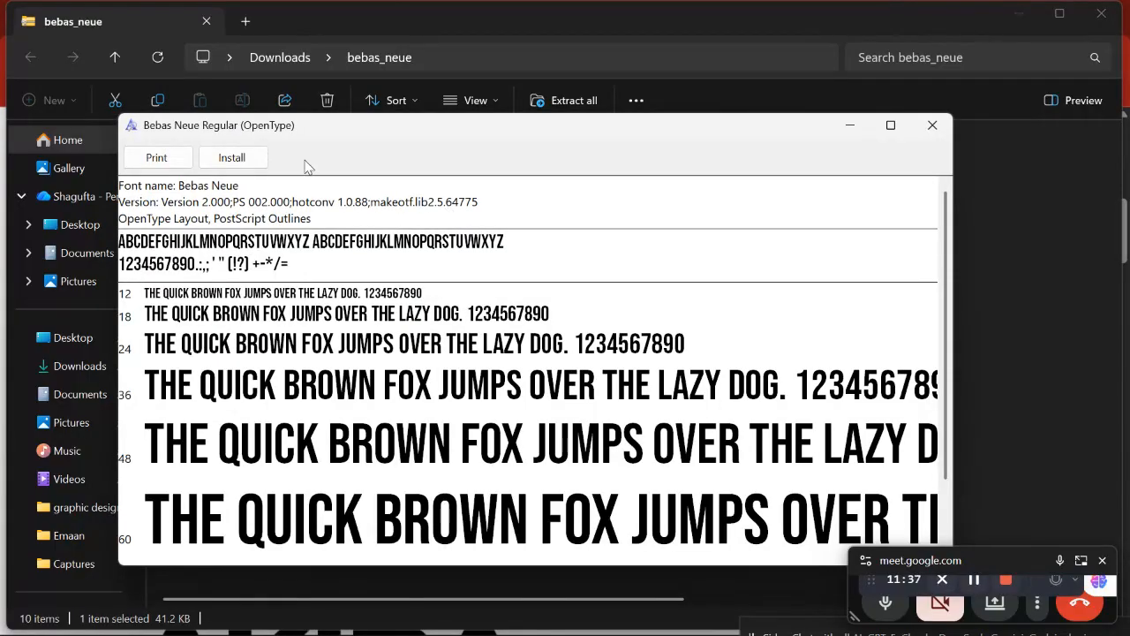
pyautogui.click(256, 164)
pyautogui.click(931, 126)
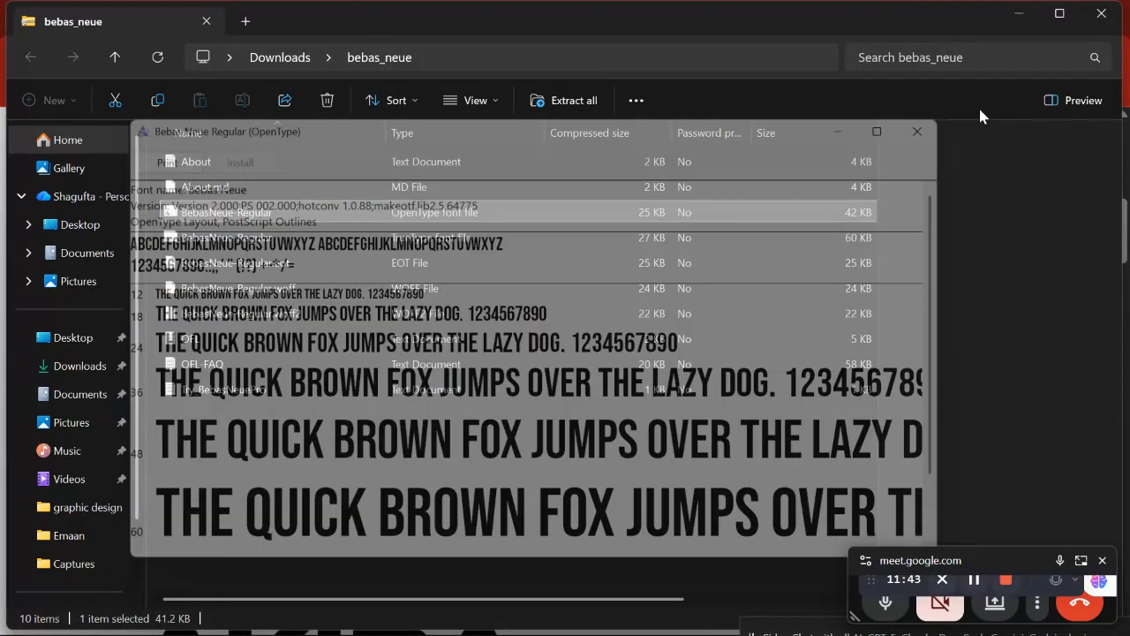
pyautogui.click(1102, 14)
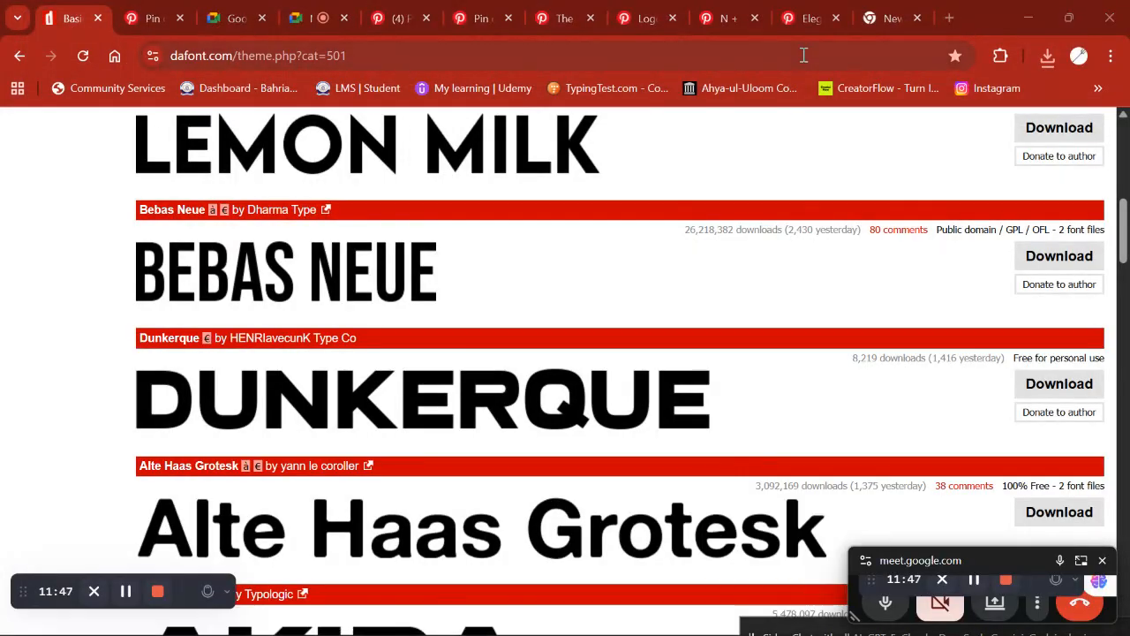
# Return to Illustrator and preview the BIBLIO BREW lettering in Bebas Neue Regular without applying the font
pyautogui.click(1028, 18)
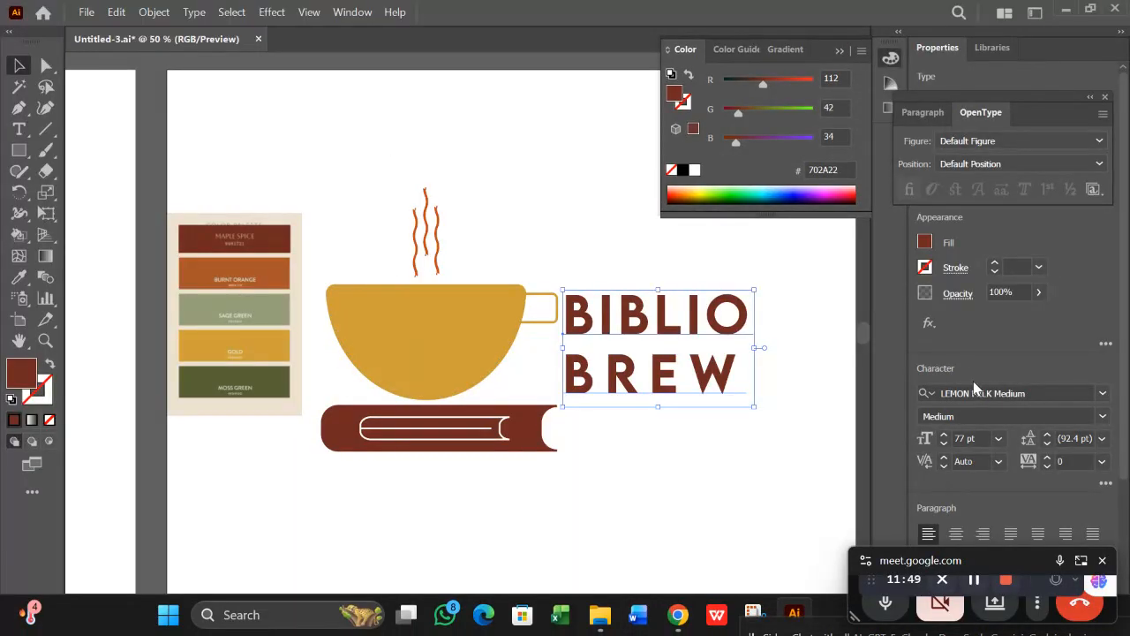
pyautogui.click(1020, 392)
pyautogui.write('BEB')
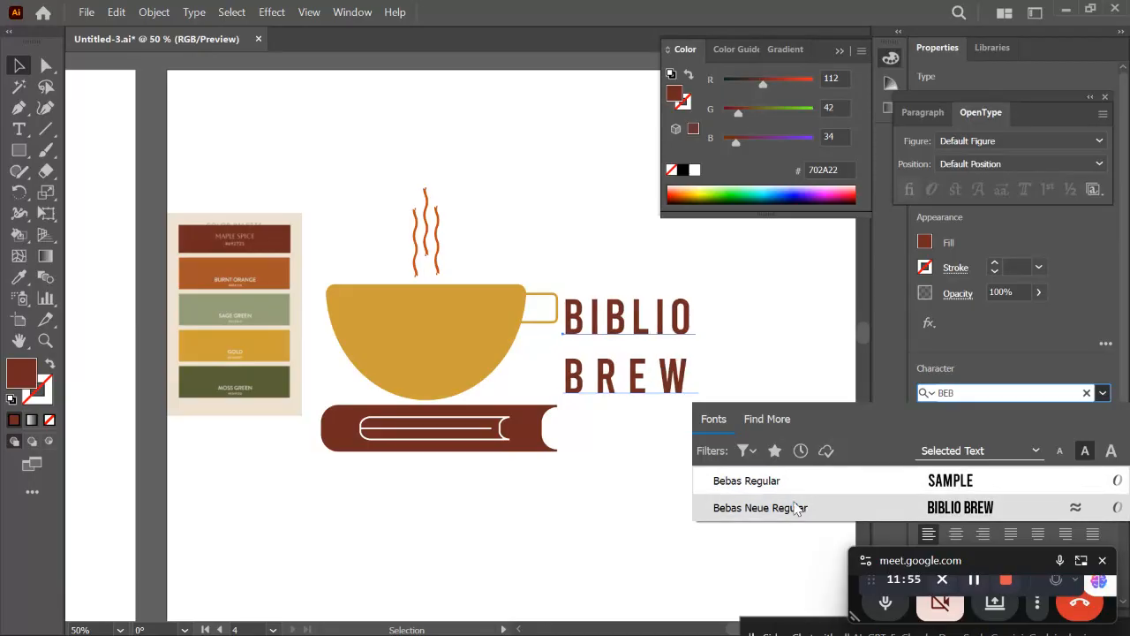
pyautogui.click(597, 201)
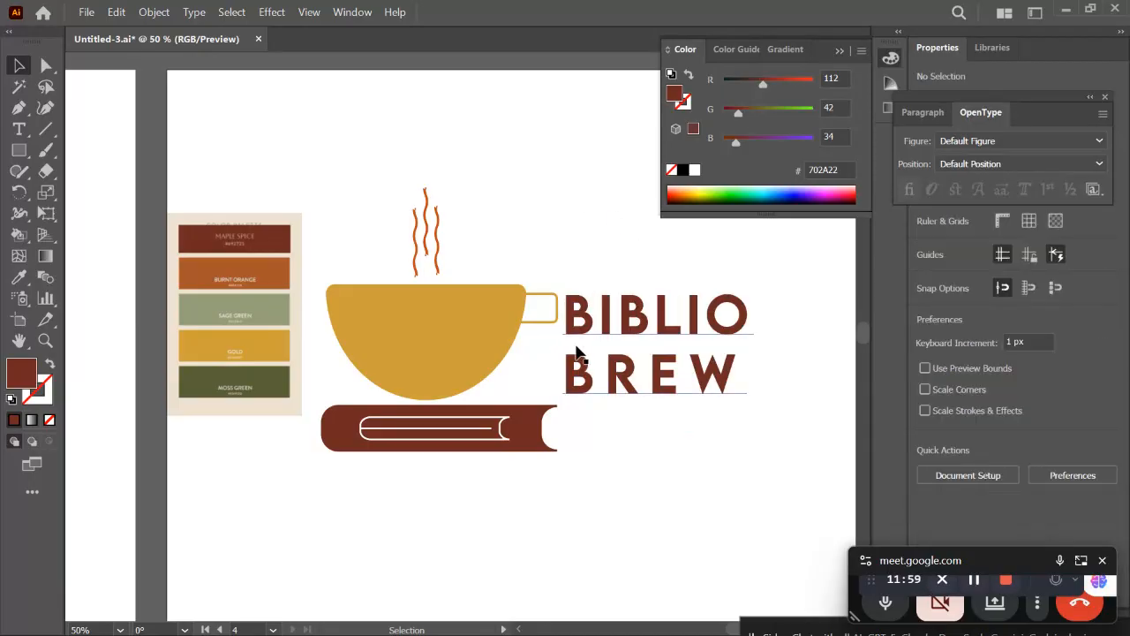
# Delete the colour palette reference image beside the cup logo
pyautogui.scroll(-1, 574, 293)
pyautogui.click(372, 261)
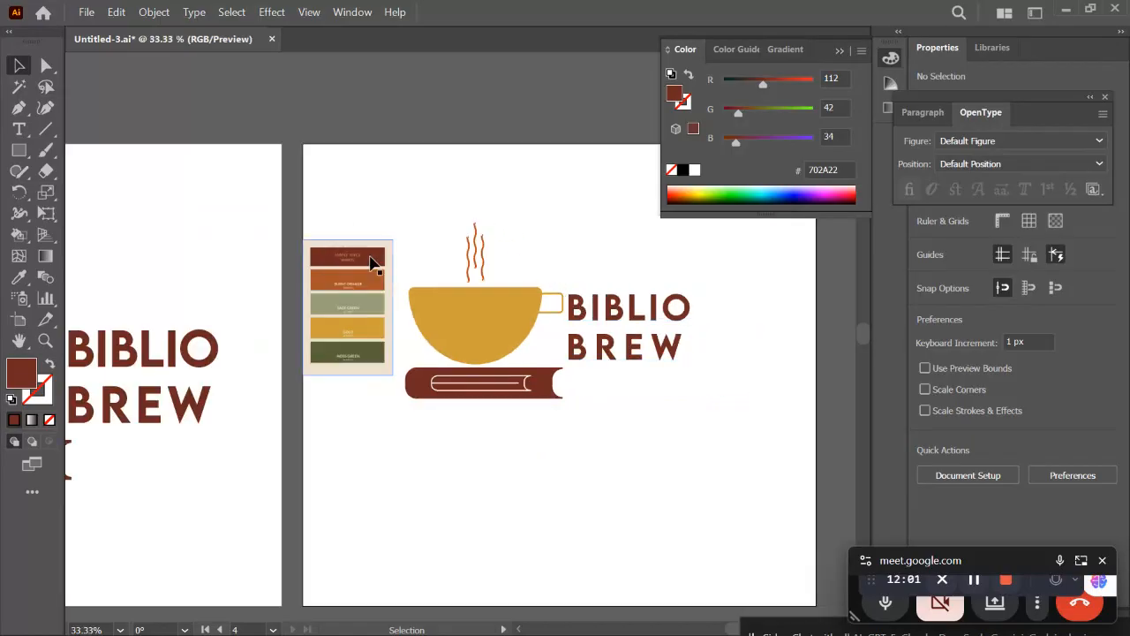
pyautogui.press('Delete')
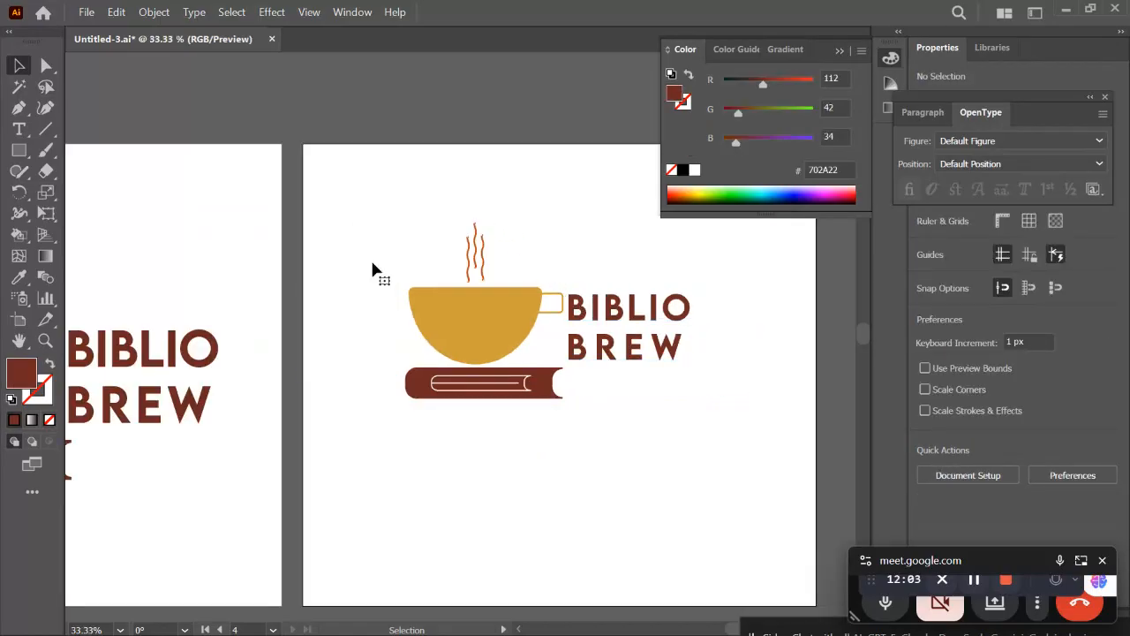
# Enlarge the whole cup, book and lettering logo proportionally by about a quarter and reposition it near the artboard's centre
pyautogui.moveTo(397, 212); pyautogui.dragTo(692, 467)
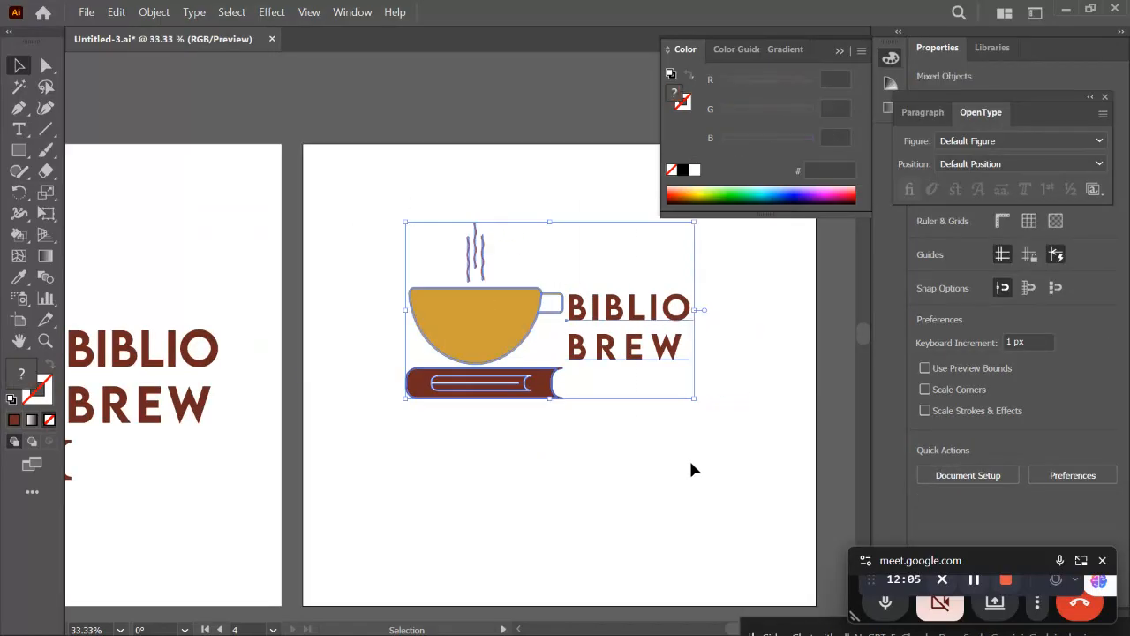
pyautogui.moveTo(694, 398); pyautogui.dragTo(770, 585)
pyautogui.moveTo(533, 343); pyautogui.dragTo(520, 363)
pyautogui.click(639, 561)
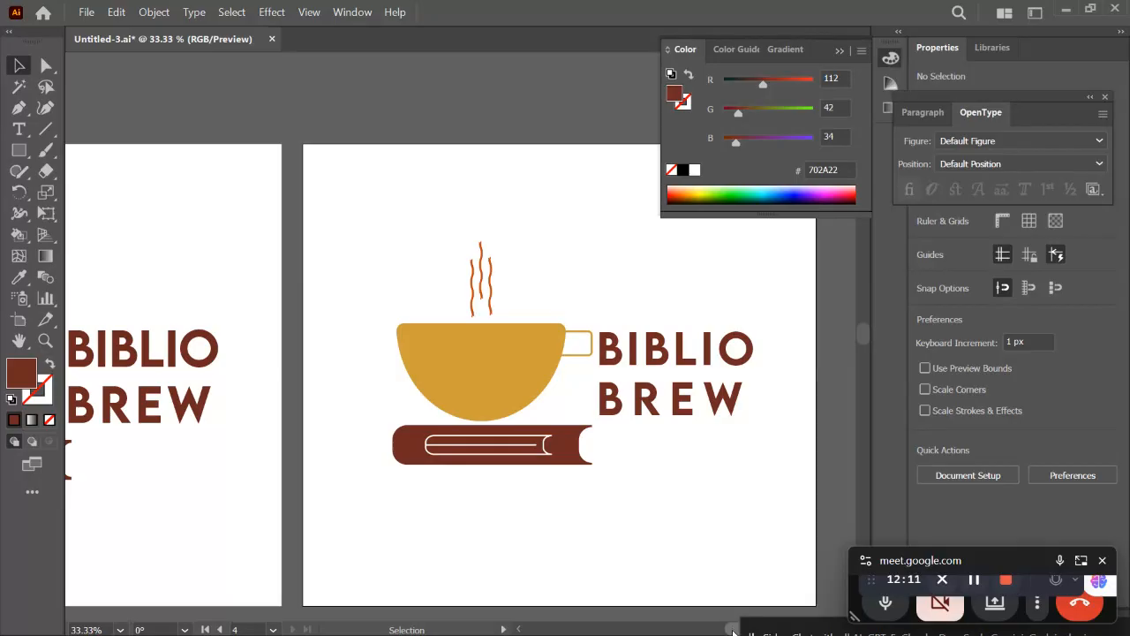
pyautogui.moveTo(733, 630); pyautogui.dragTo(739, 626)
pyautogui.scroll(-1, 578, 429)
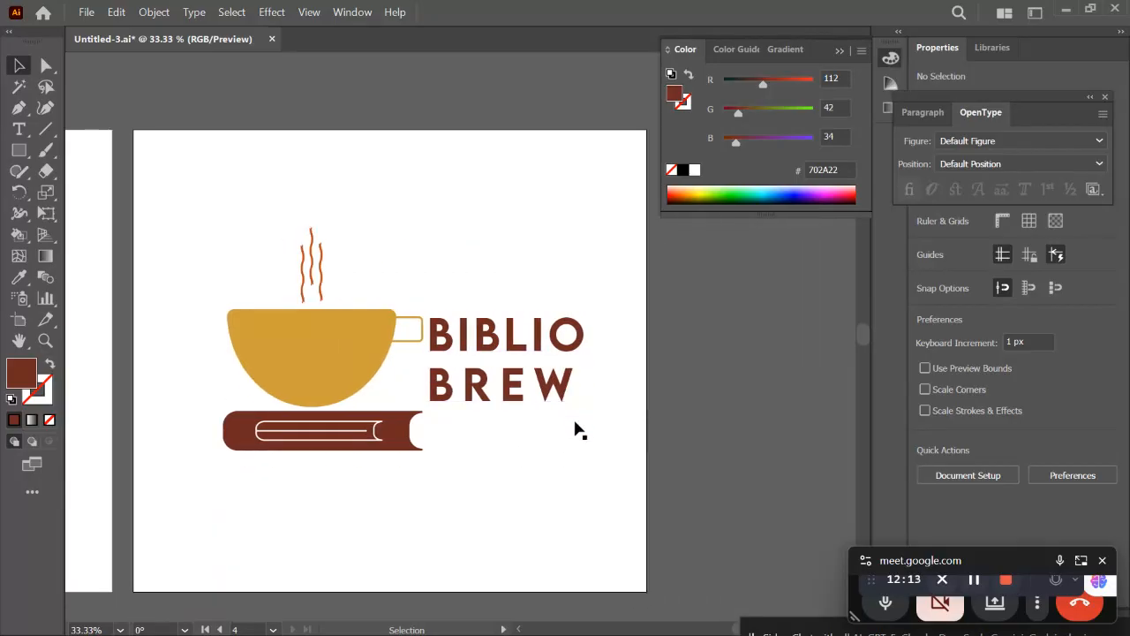
pyautogui.moveTo(204, 164); pyautogui.dragTo(592, 499)
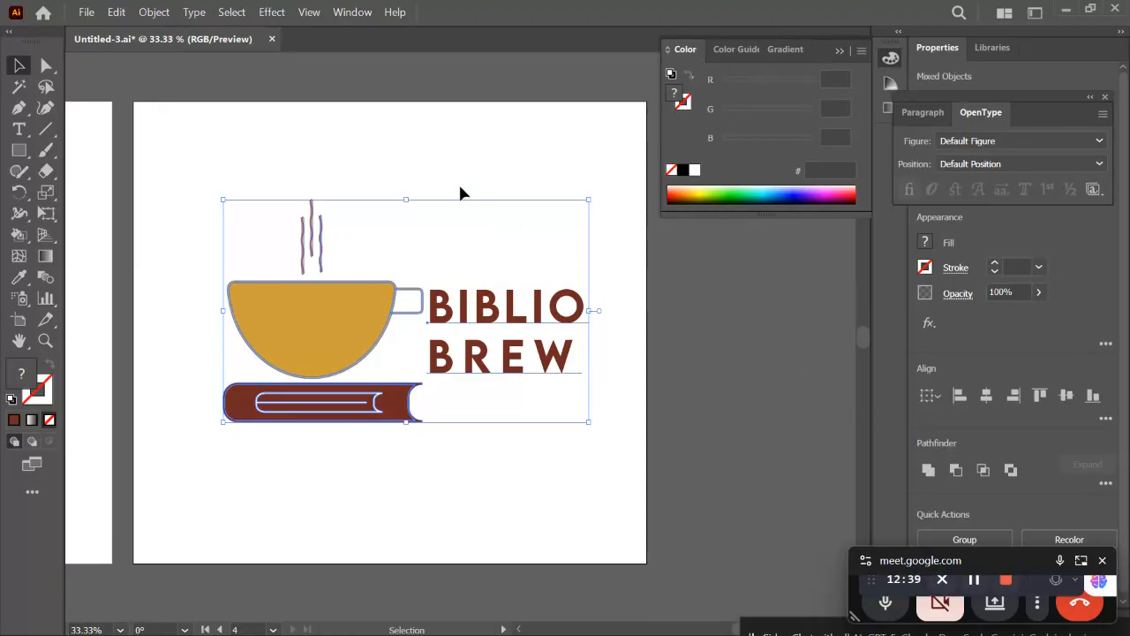
pyautogui.click(349, 163)
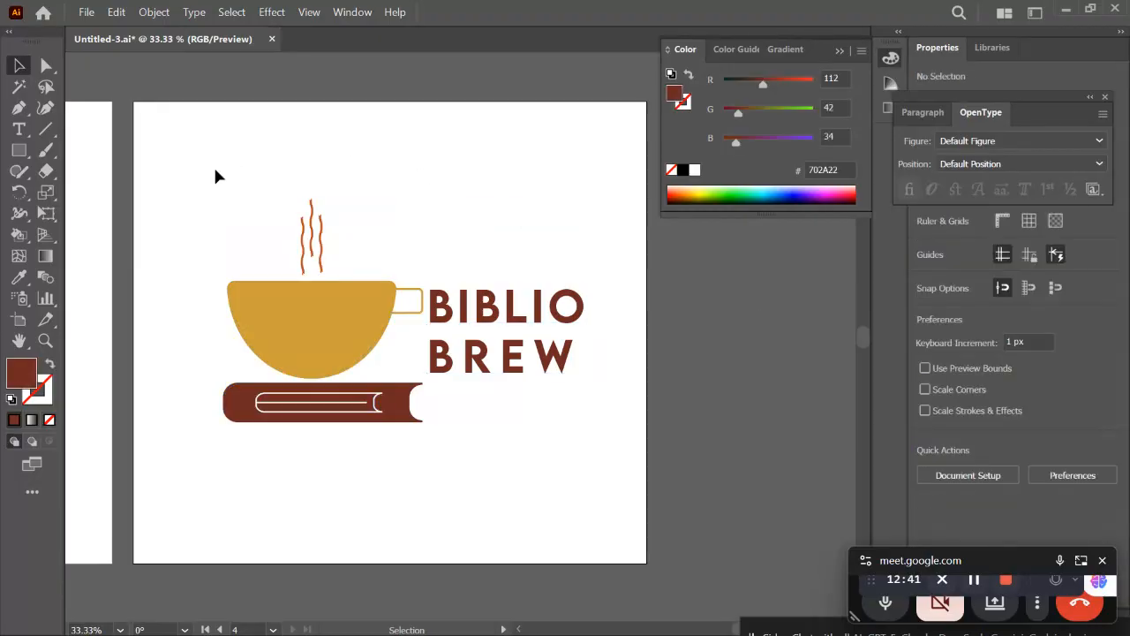
pyautogui.moveTo(215, 168); pyautogui.dragTo(591, 468)
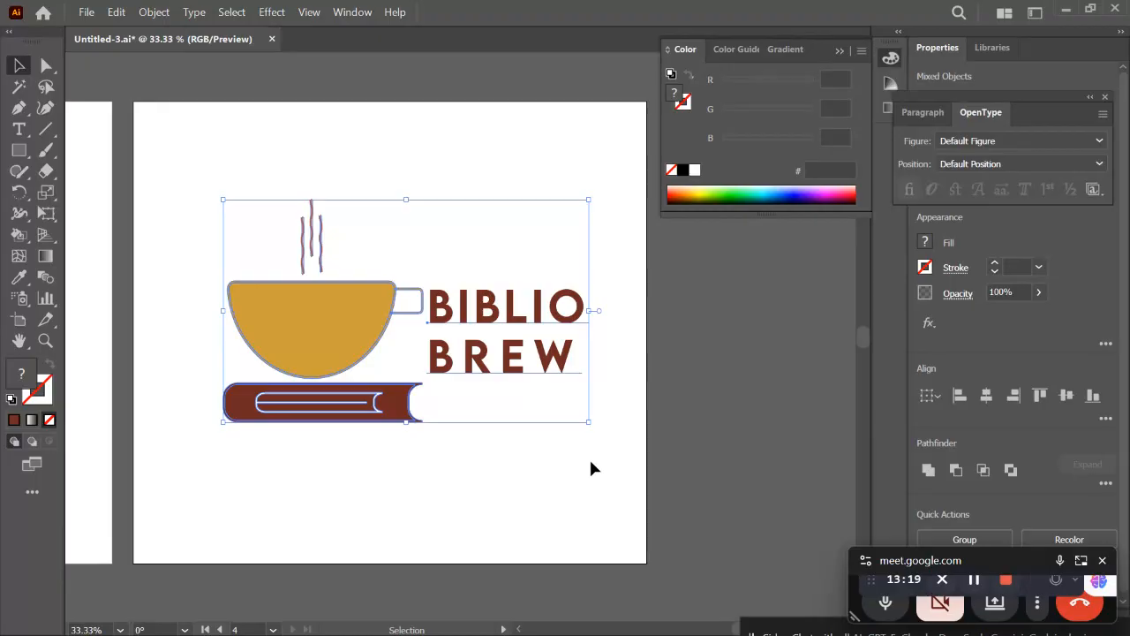
pyautogui.click(460, 425)
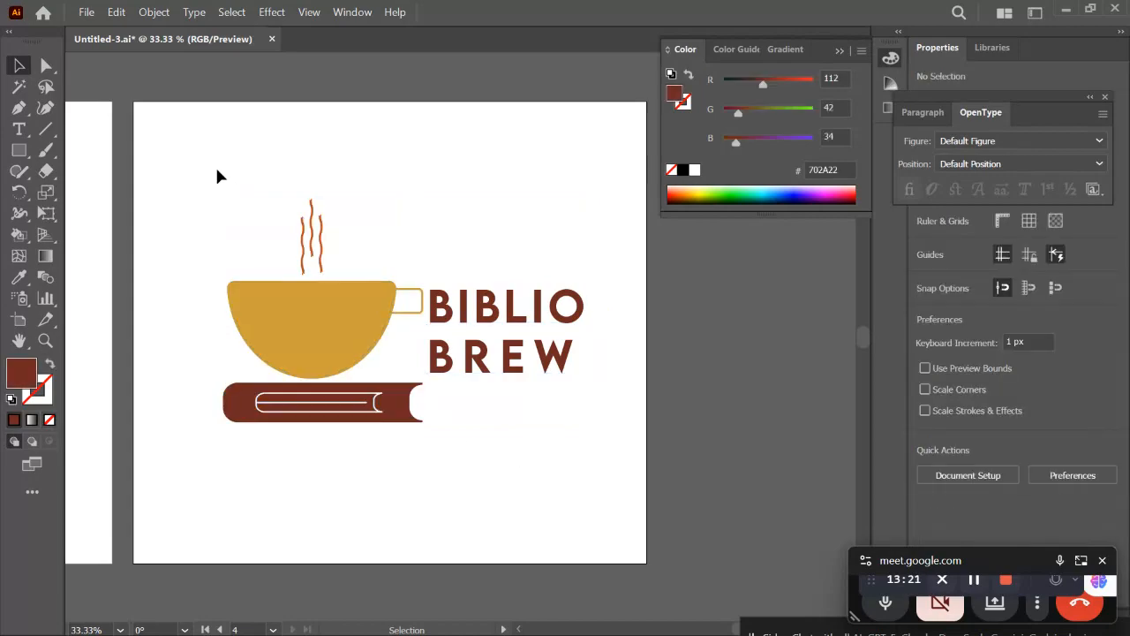
pyautogui.moveTo(217, 170); pyautogui.dragTo(602, 485)
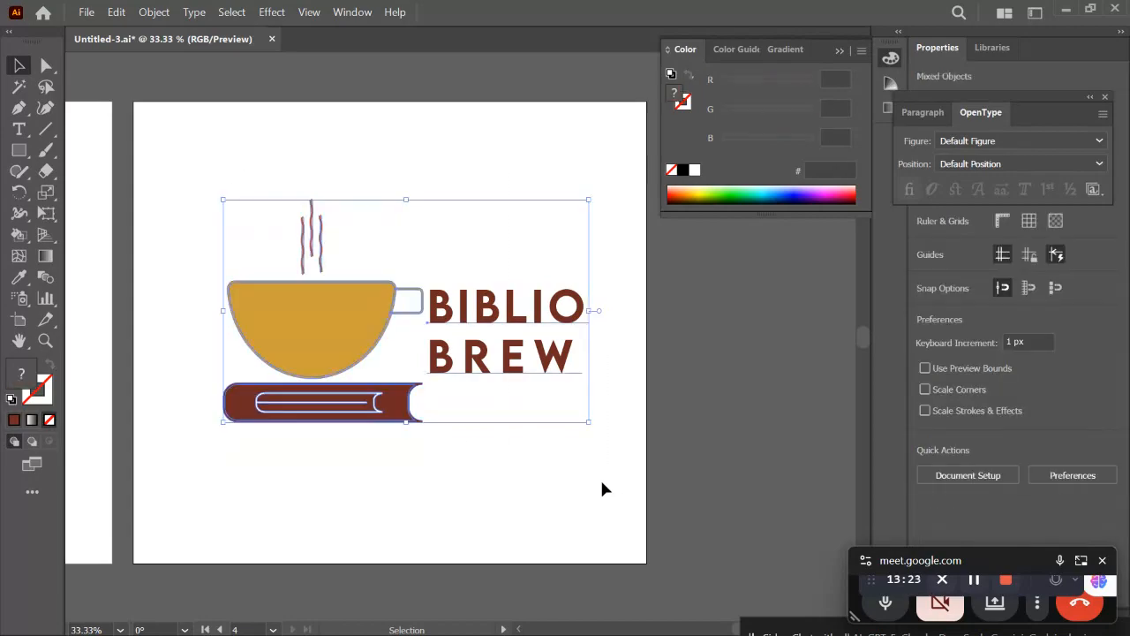
pyautogui.click(565, 459)
# Select the complete logo and shift it slightly up and to the left on its artboard
pyautogui.moveTo(219, 180); pyautogui.dragTo(565, 466)
pyautogui.moveTo(340, 347); pyautogui.dragTo(333, 341)
pyautogui.click(377, 512)
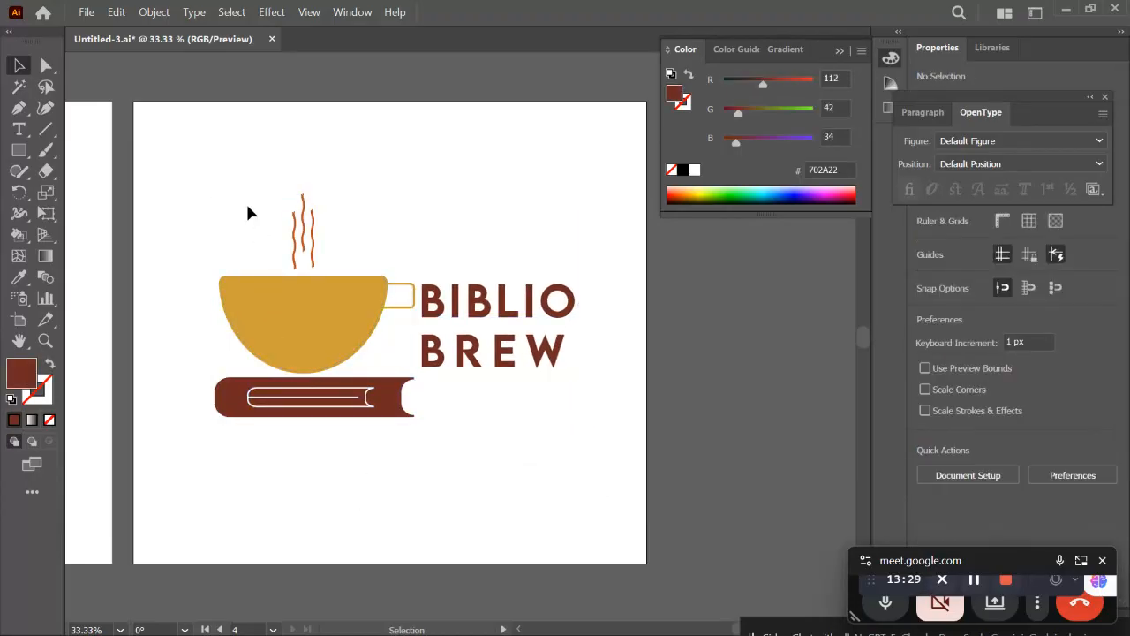